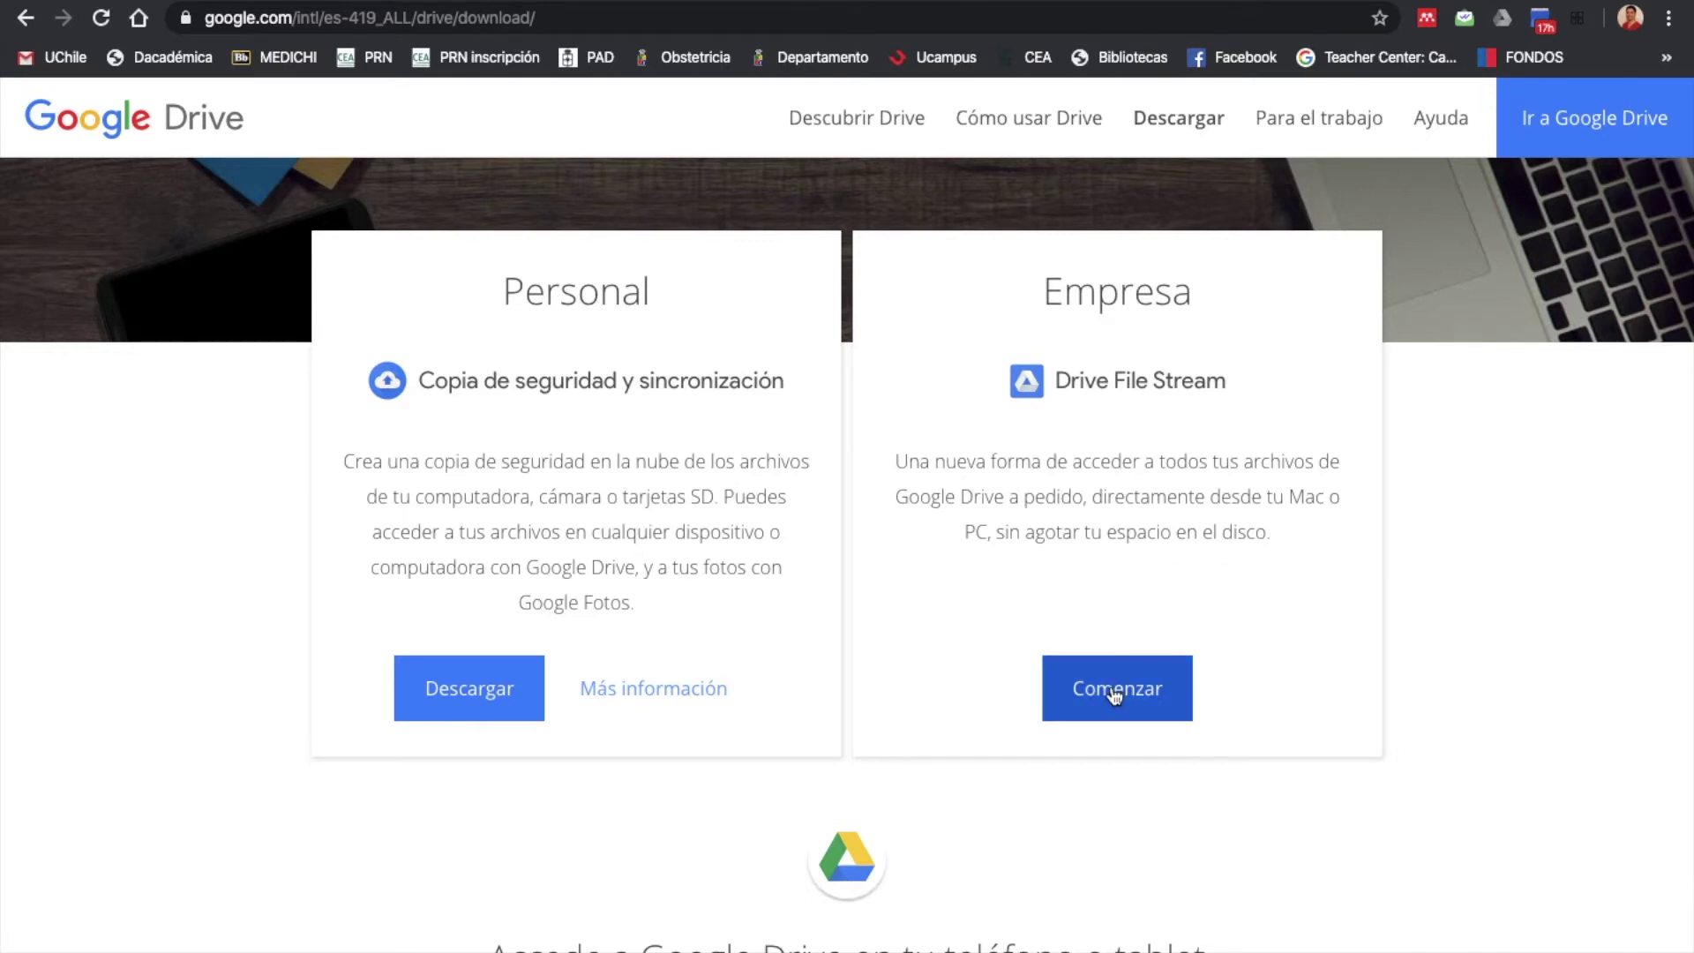
# Step: Open the getting-started article for Drive File Stream under Empresa and read its section on installing or implementing the application
pyautogui.scroll(-2, 1121, 600)
pyautogui.click(1120, 598)
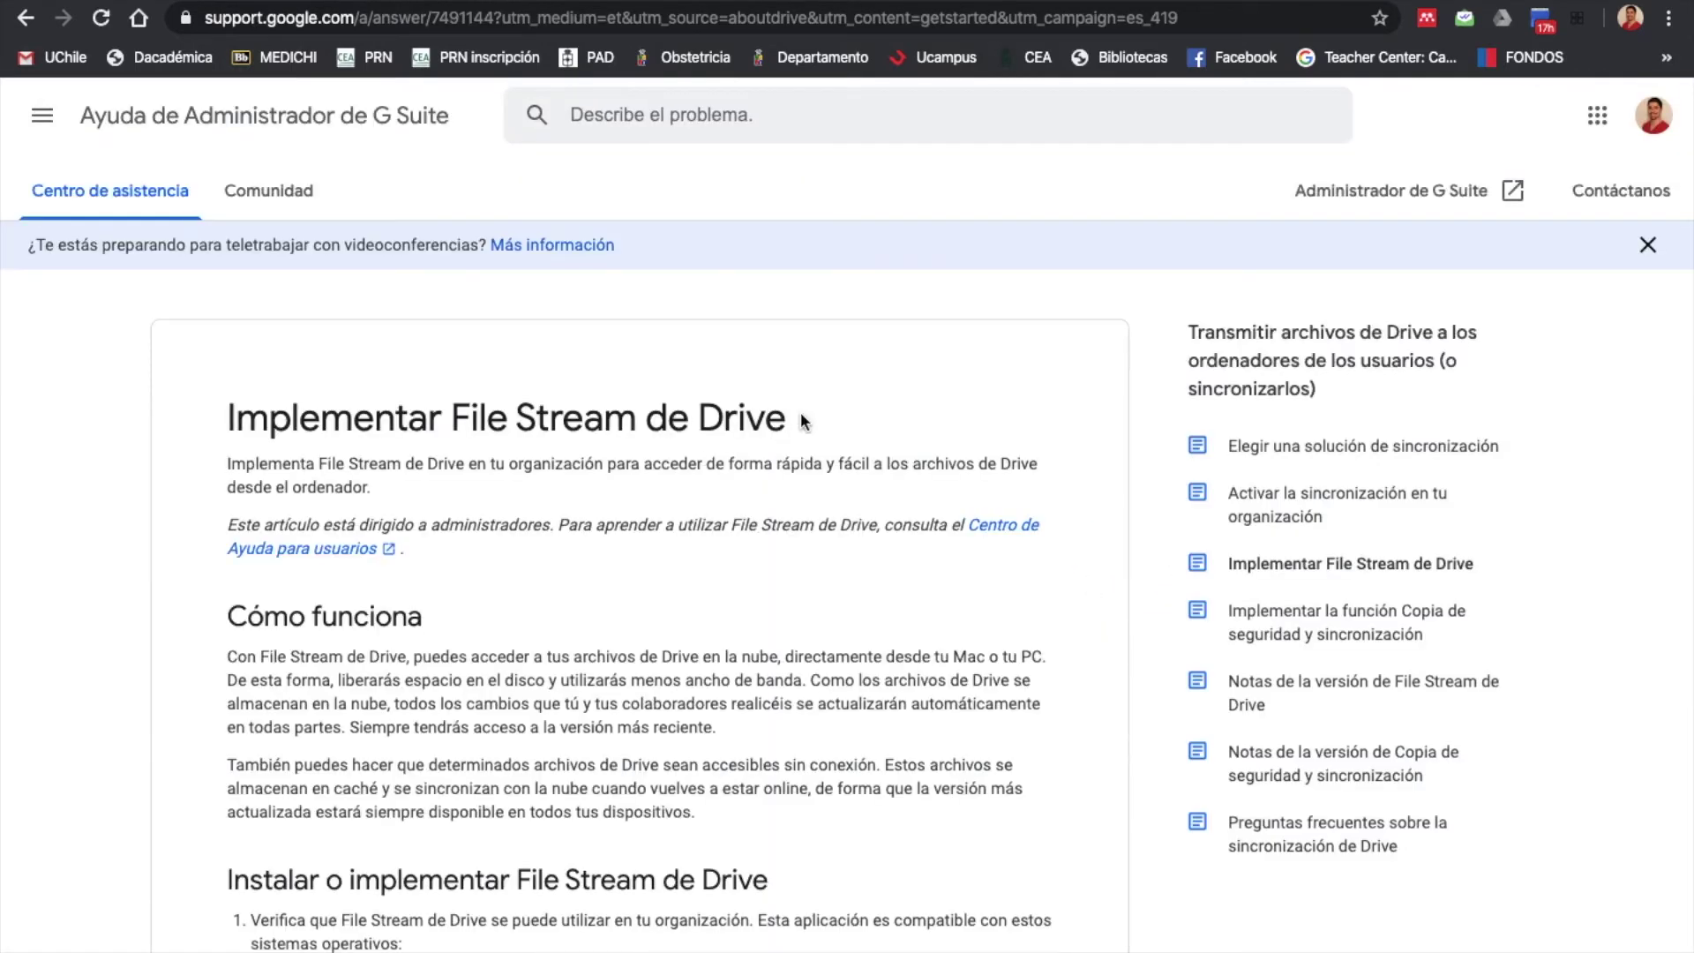
pyautogui.scroll(-1, 801, 418)
pyautogui.scroll(1, 801, 418)
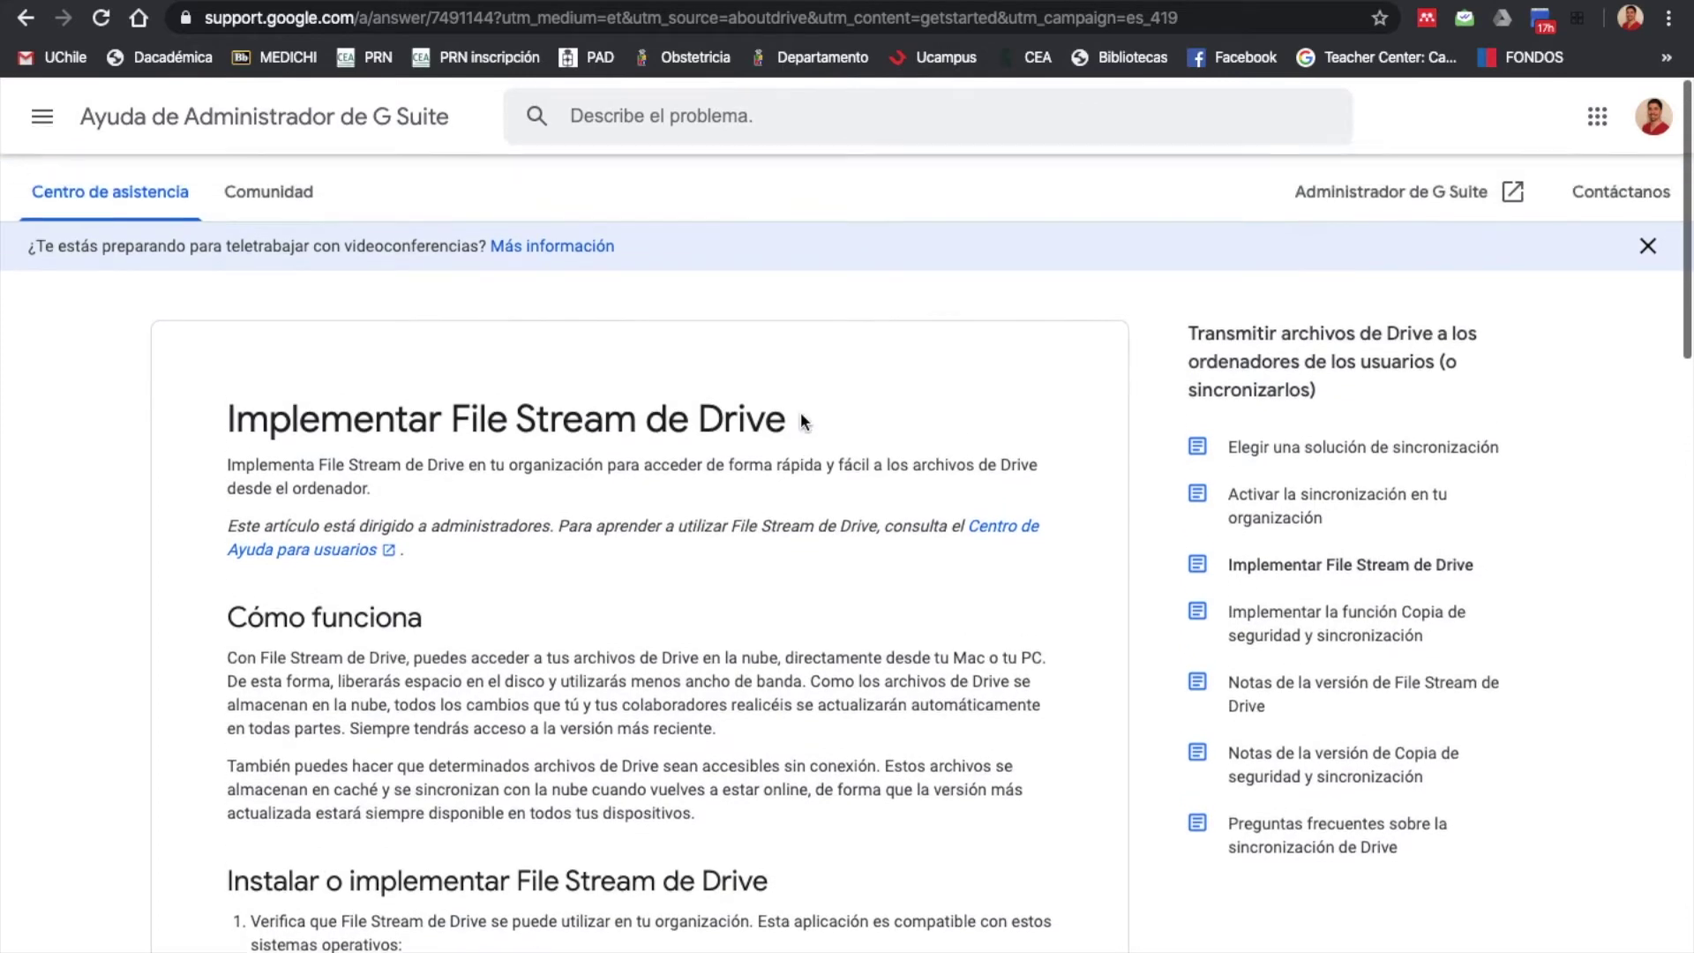
pyautogui.scroll(-5, 802, 416)
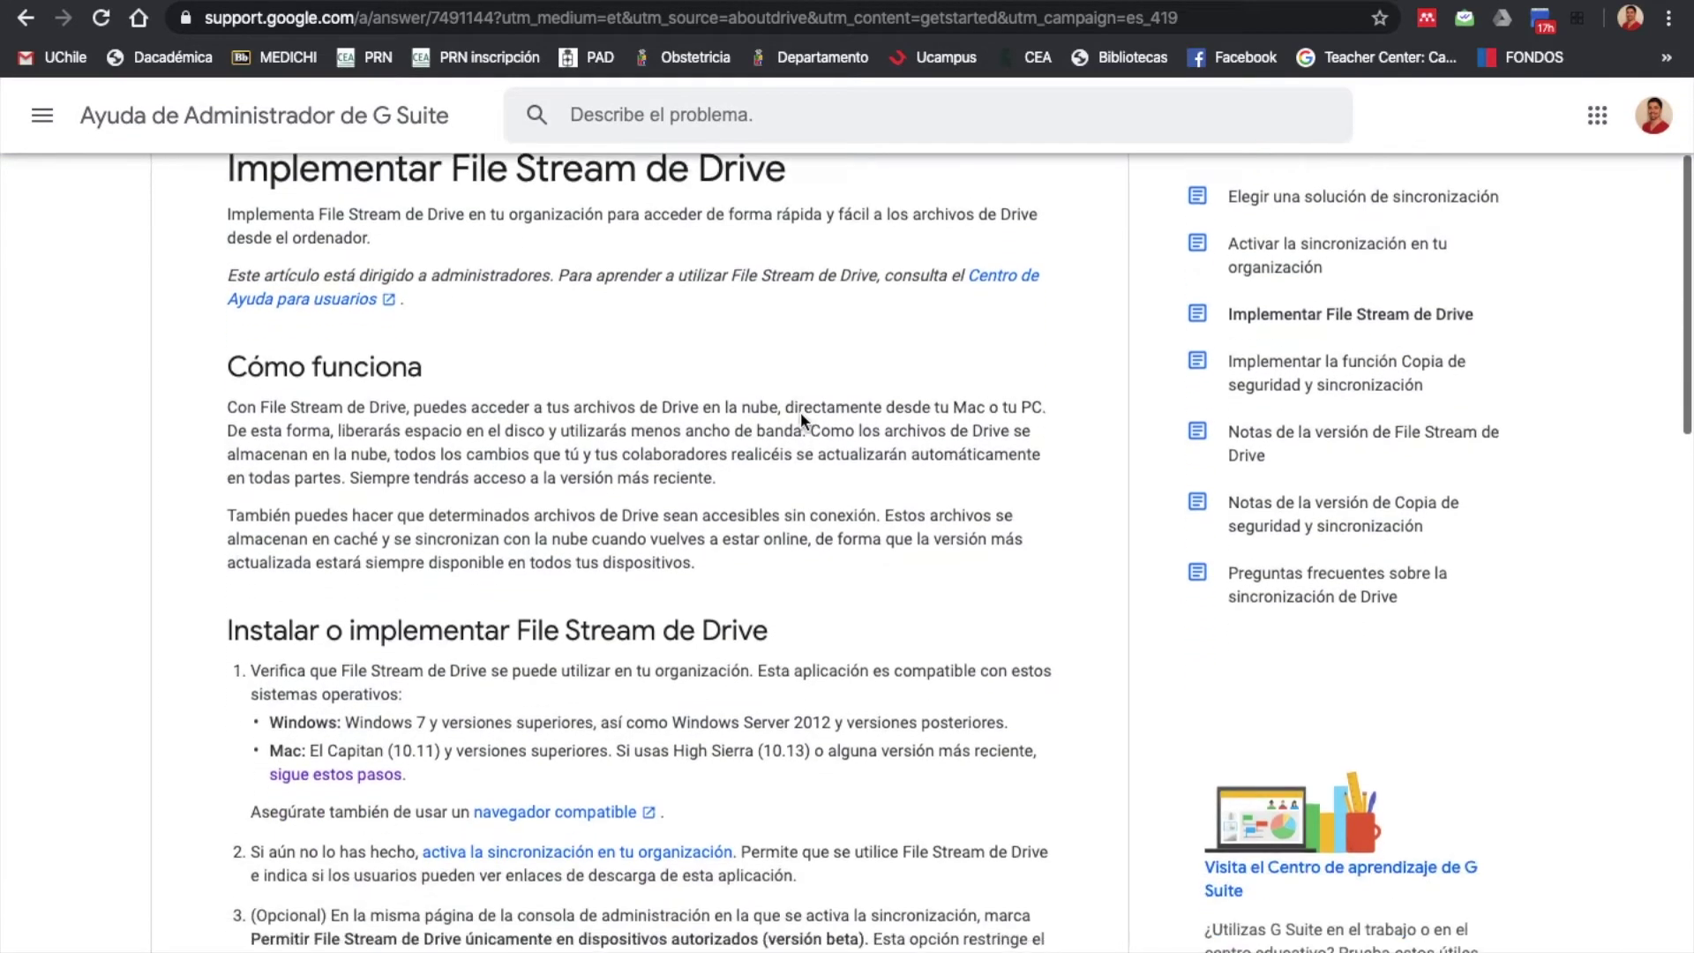
pyautogui.scroll(2, 801, 420)
pyautogui.scroll(-4, 801, 420)
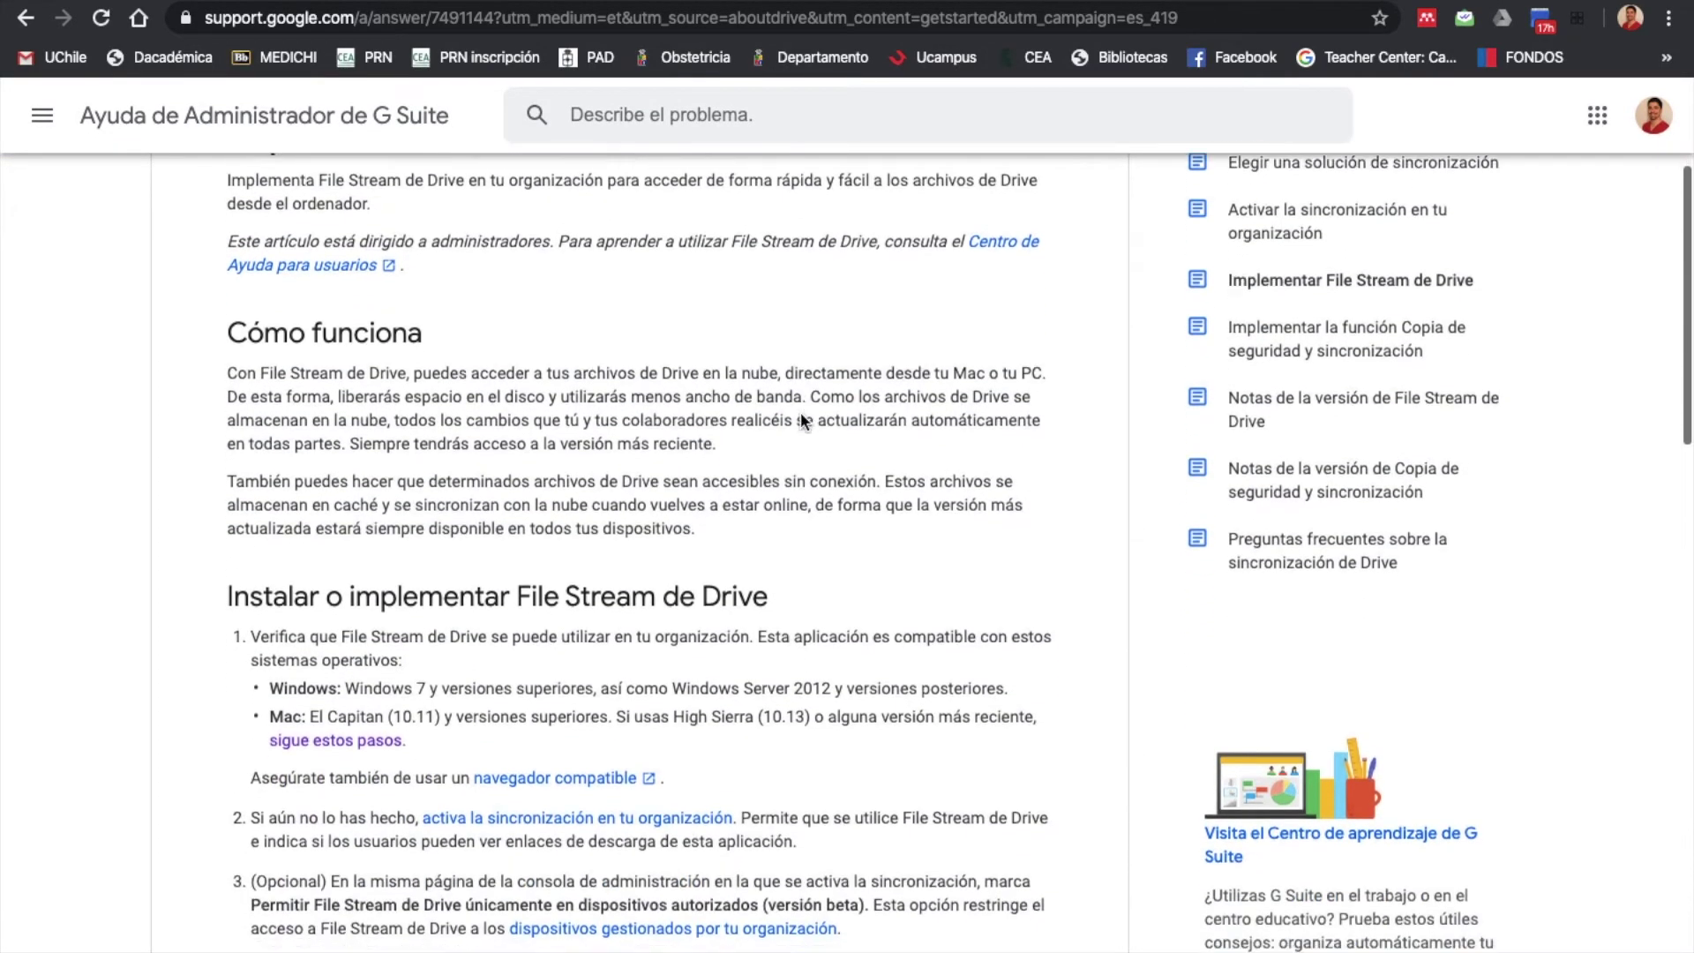
pyautogui.scroll(-3, 801, 416)
pyautogui.scroll(1, 707, 432)
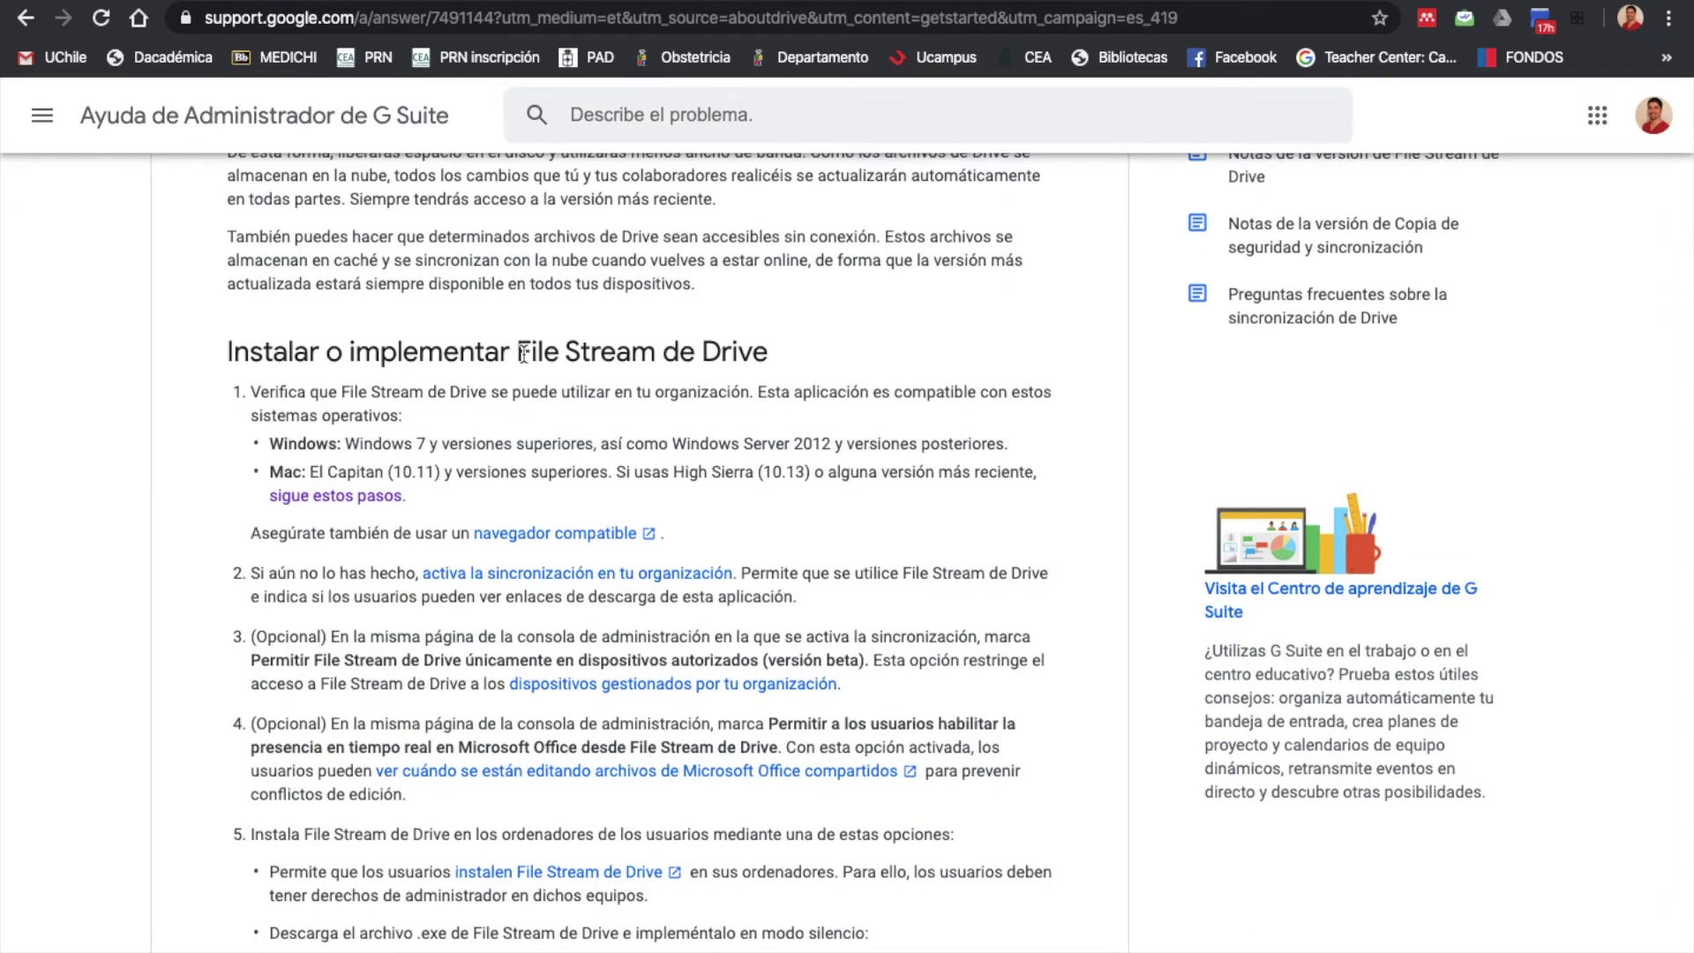
pyautogui.scroll(-1, 481, 472)
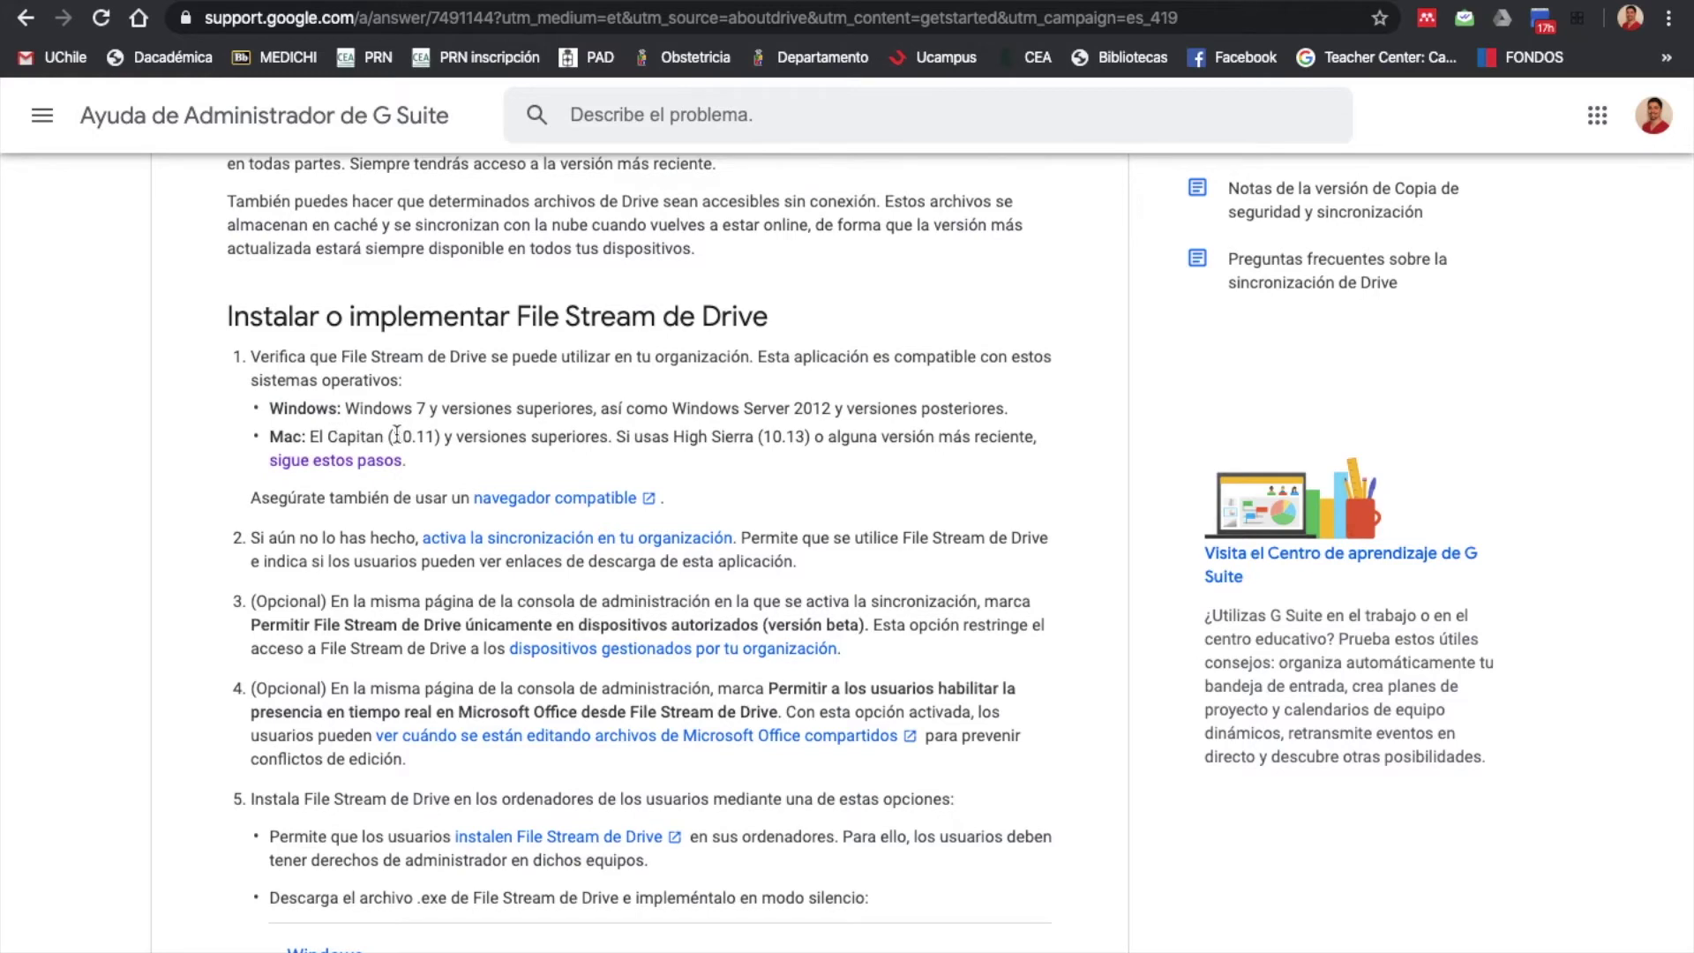
# Step: Follow the linked steps for recent Mac versions and expand the "Descargar e instalar File Stream de Drive" section
pyautogui.click(333, 461)
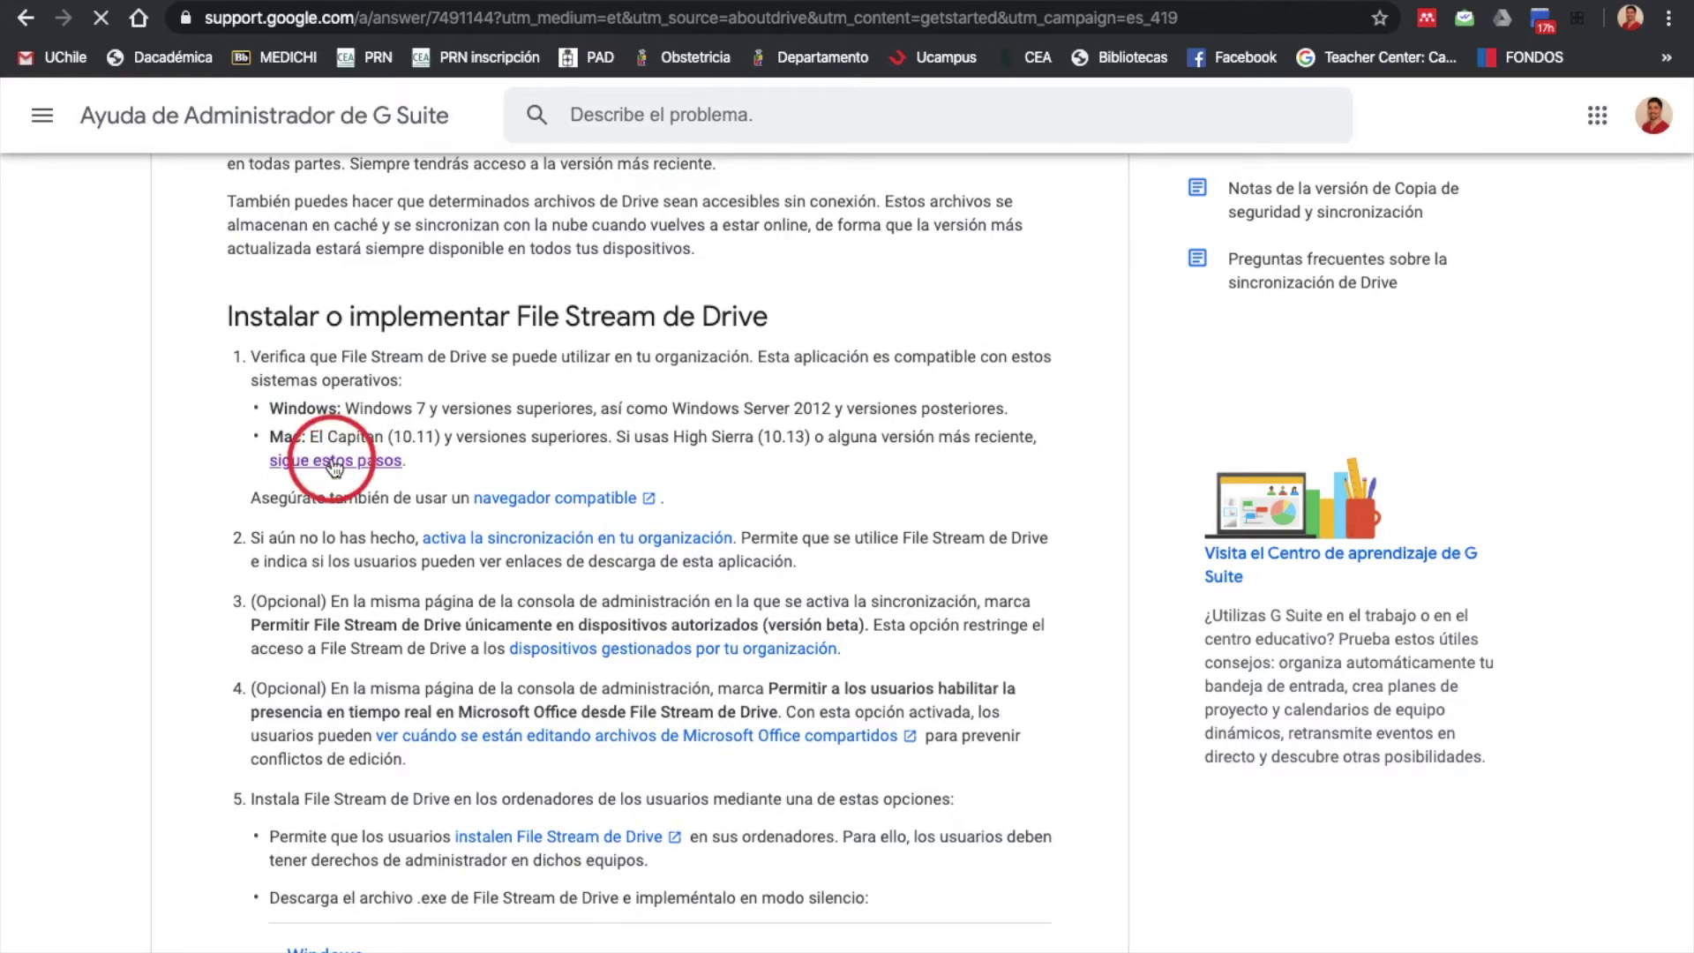
pyautogui.scroll(10, 713, 579)
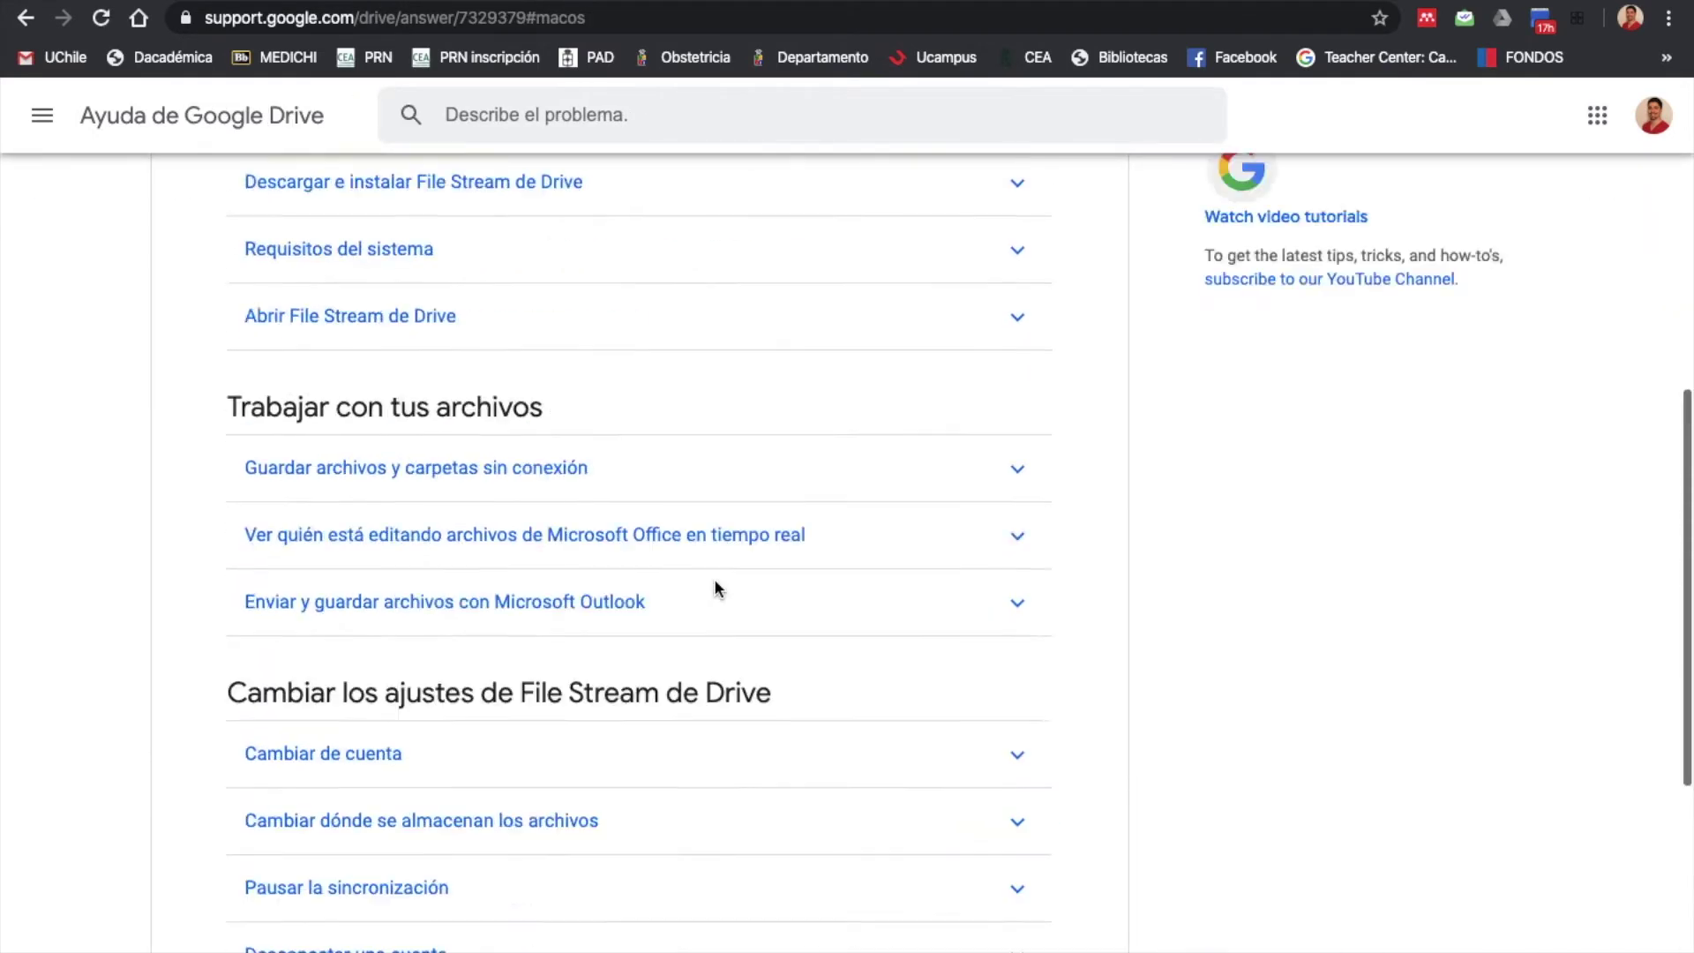
pyautogui.scroll(-1, 544, 483)
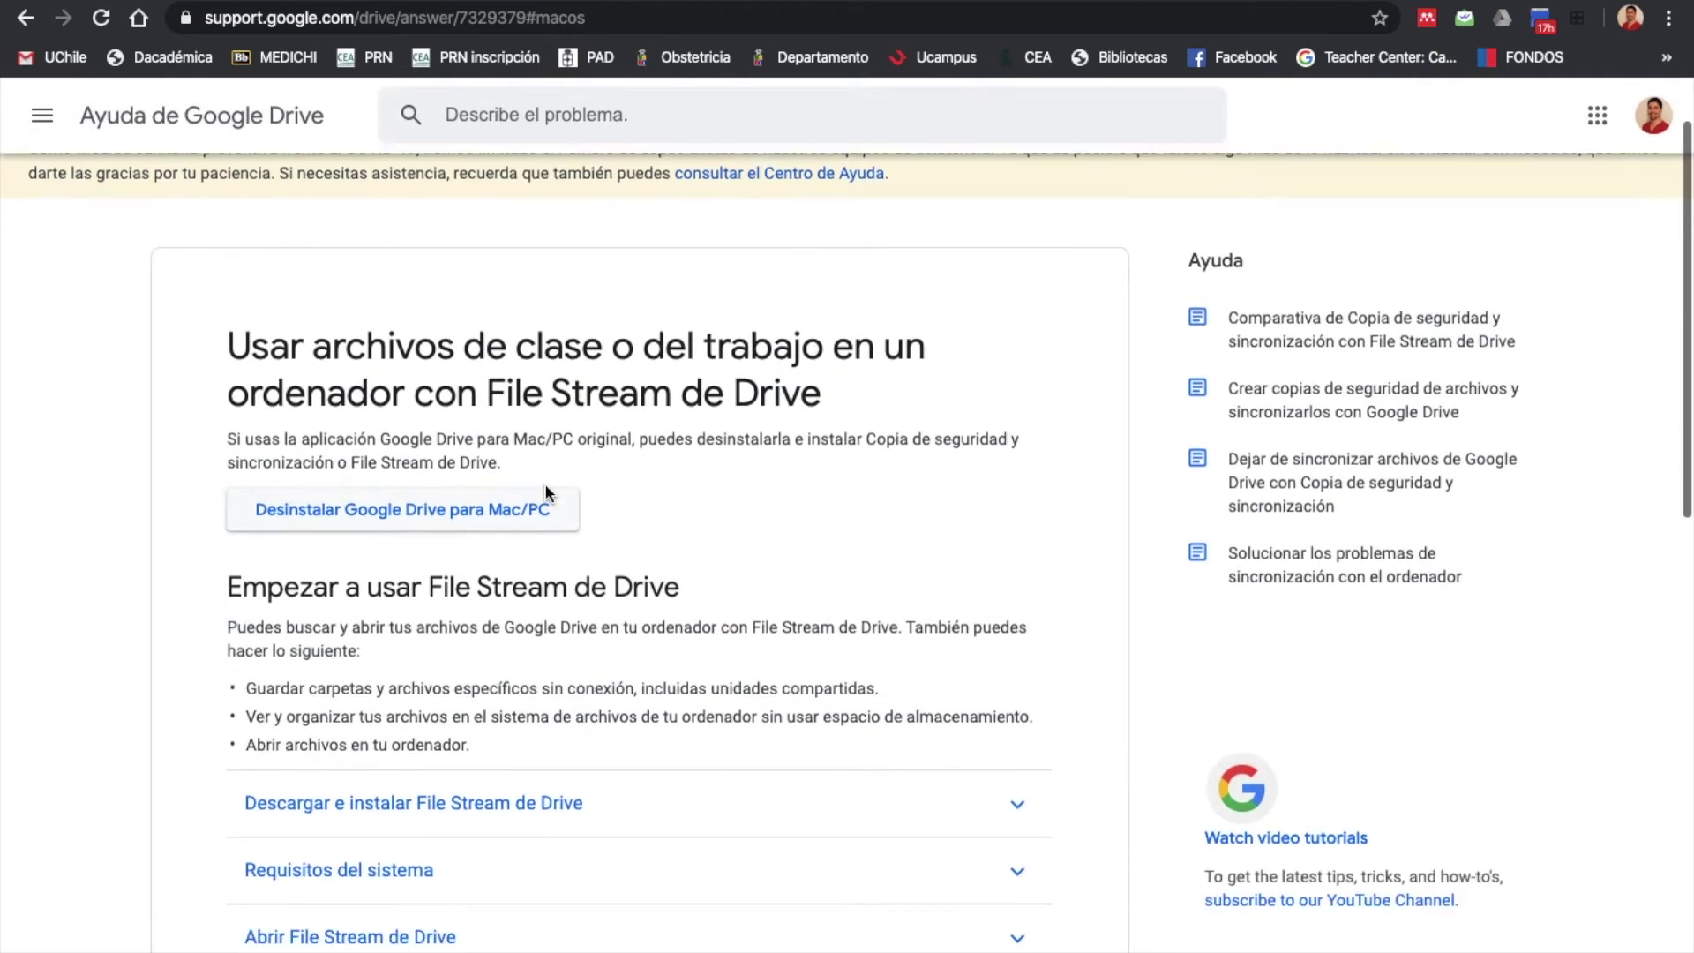
pyautogui.scroll(-1, 387, 451)
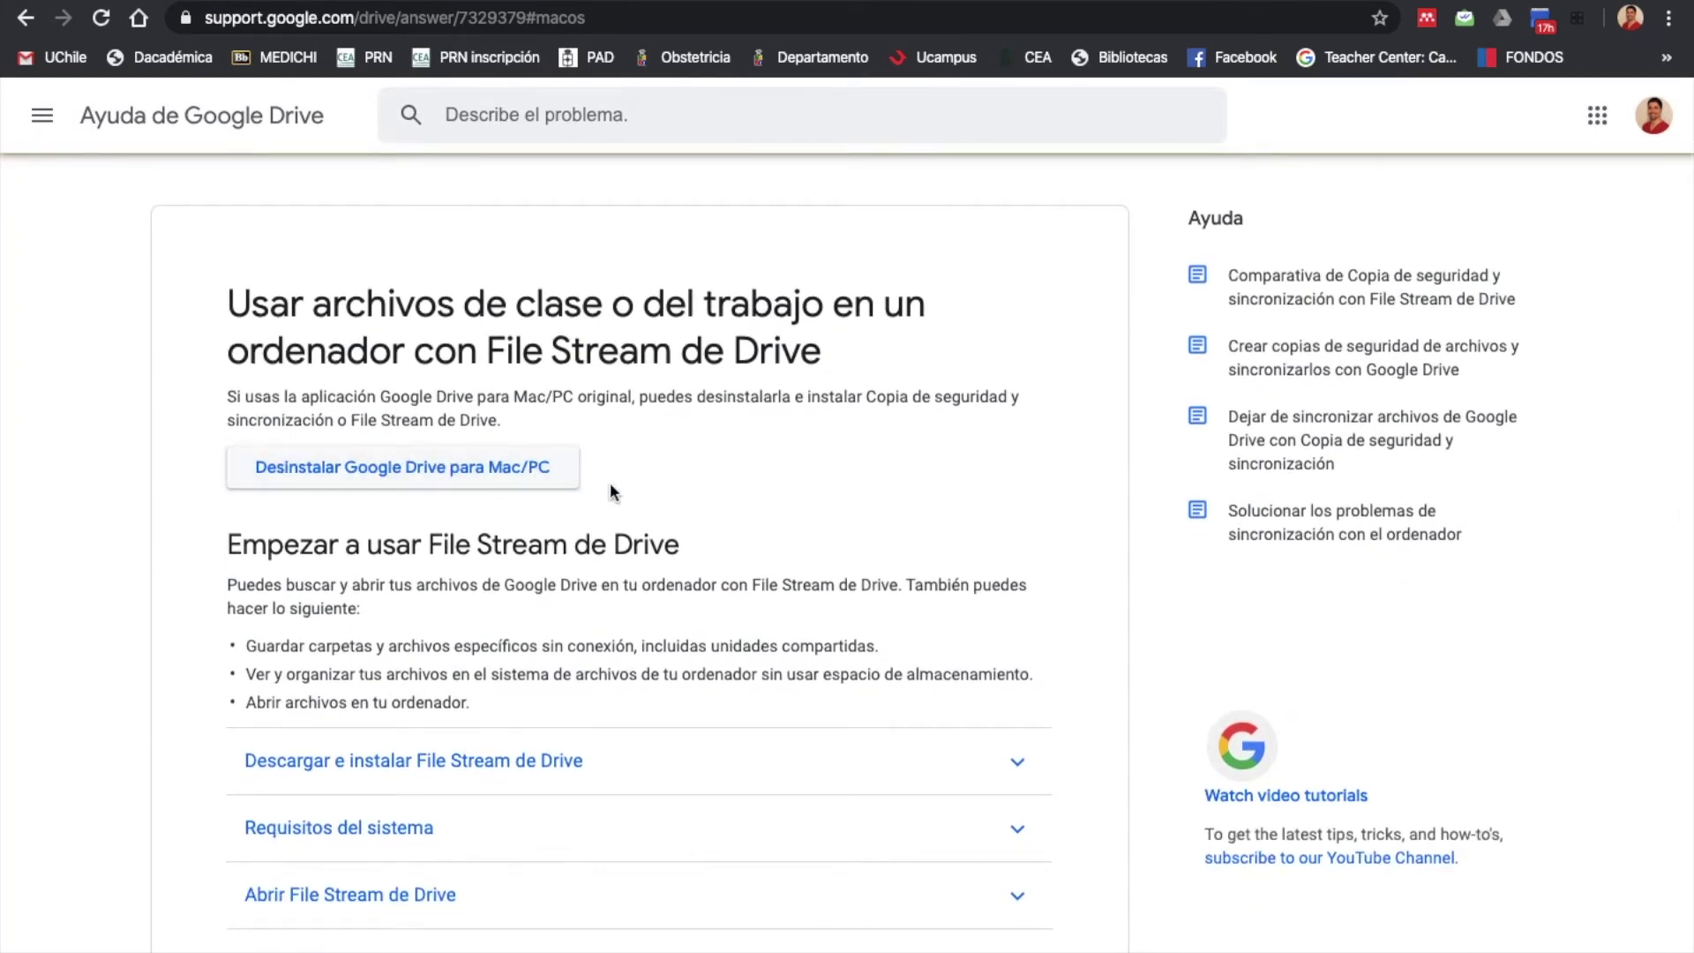
pyautogui.scroll(-1, 646, 480)
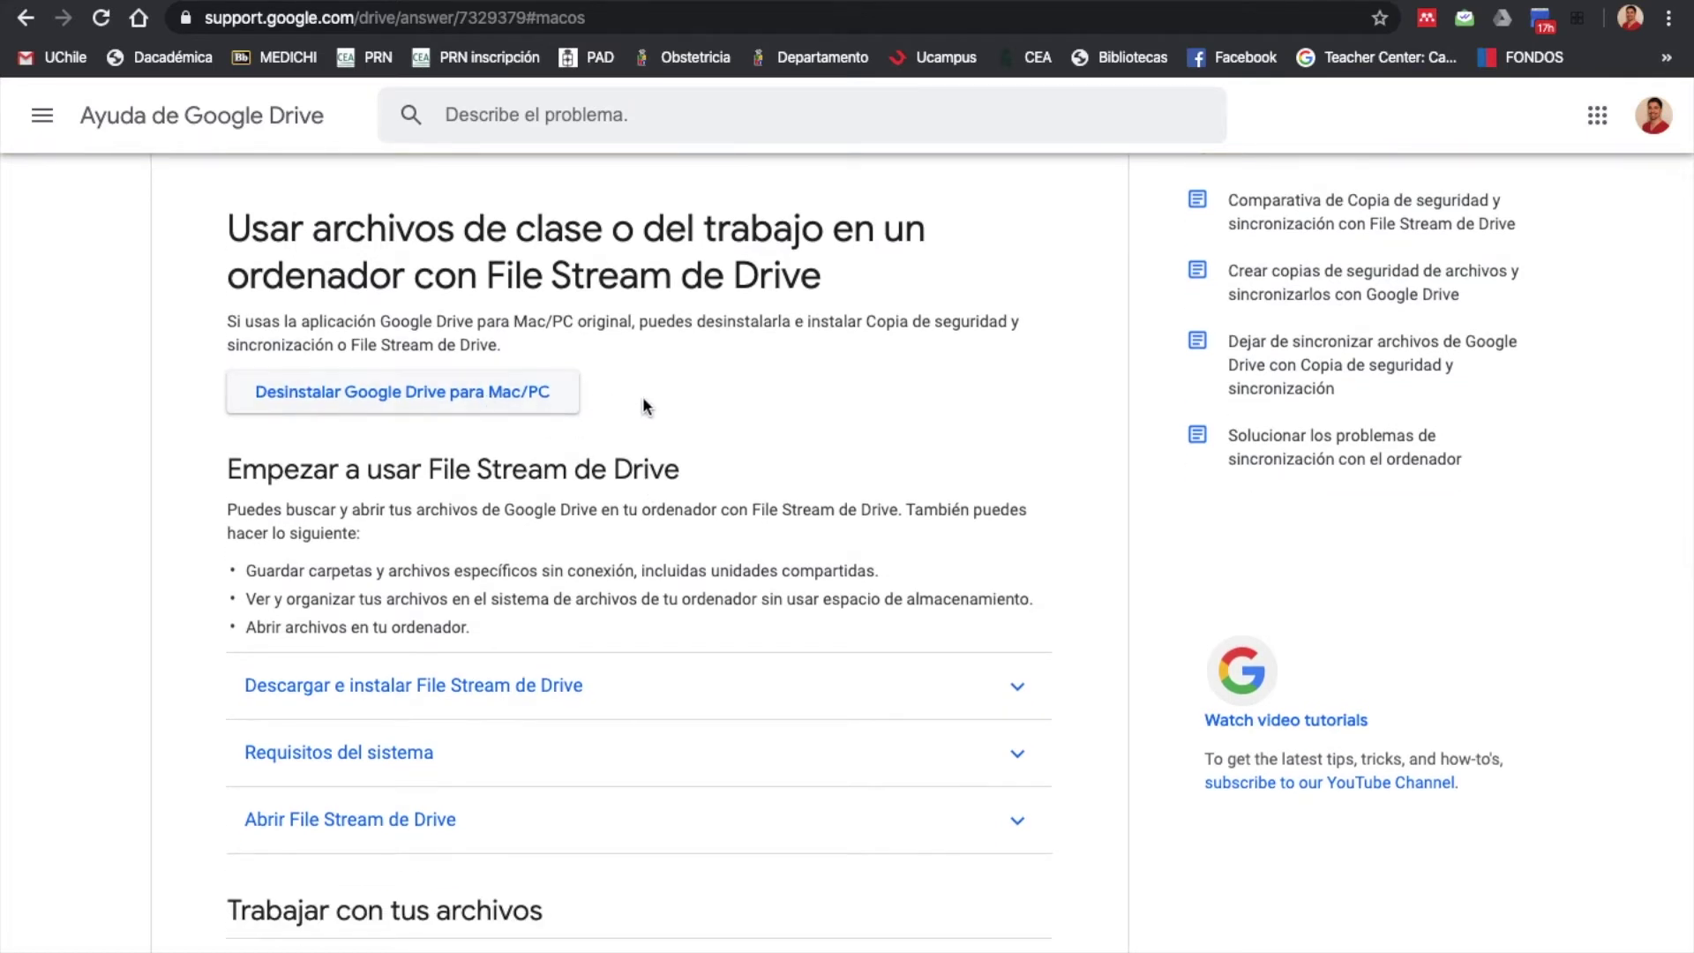
pyautogui.scroll(-1, 642, 395)
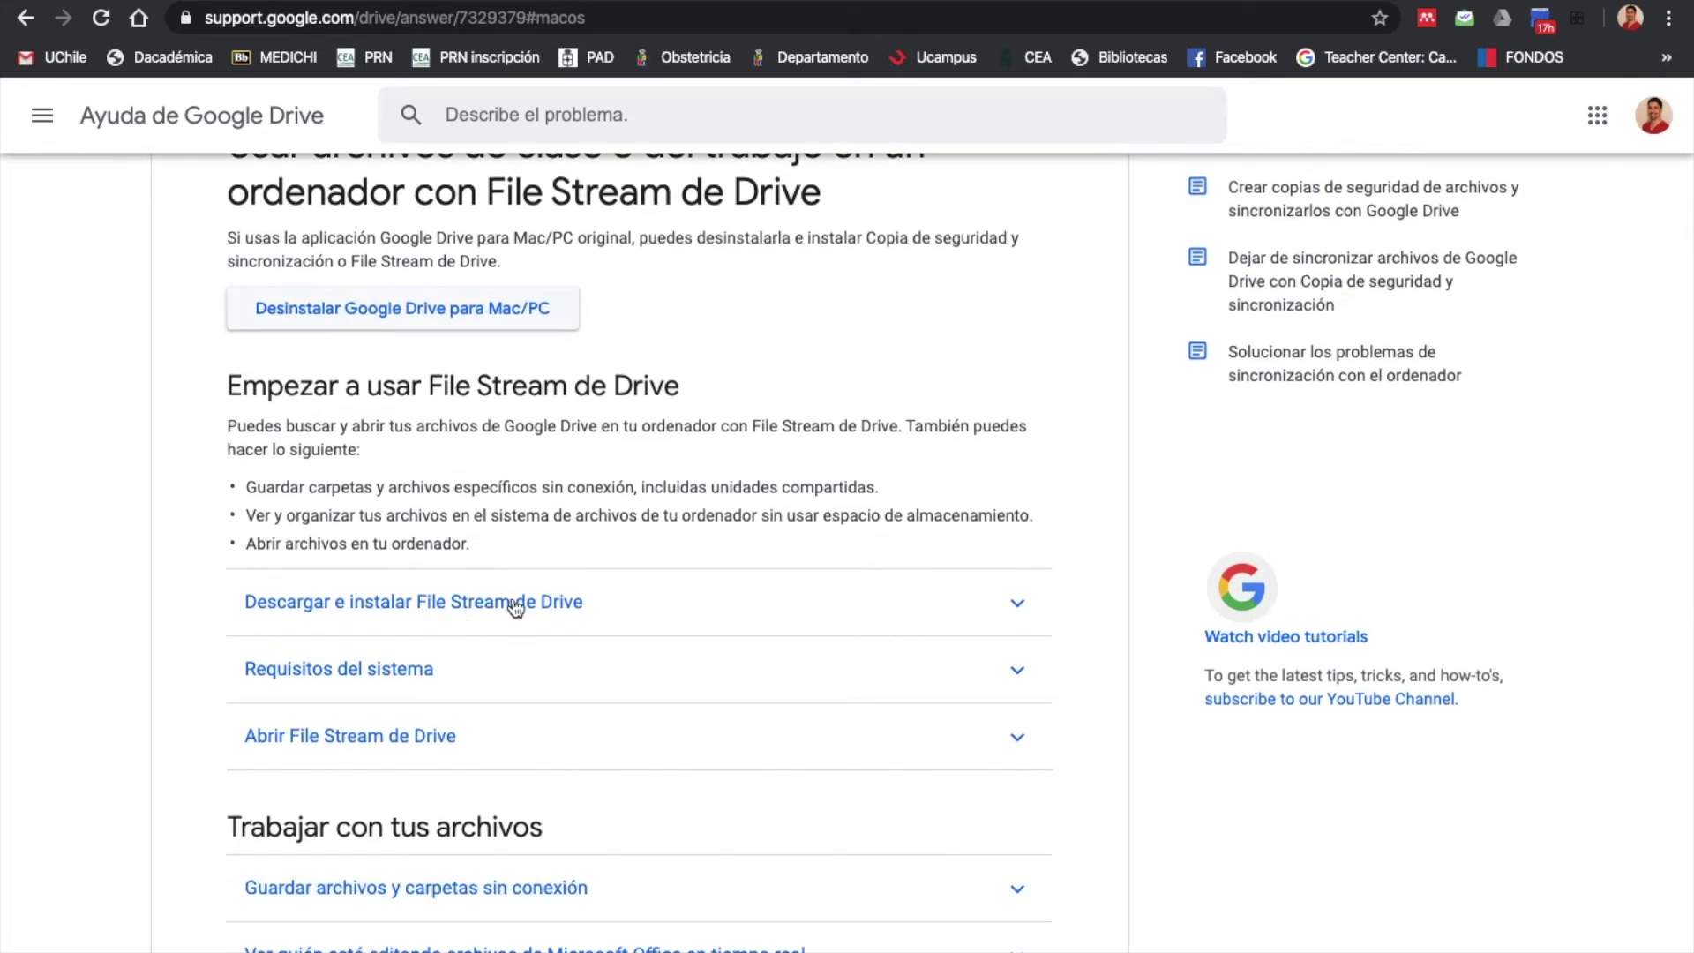
pyautogui.click(722, 614)
pyautogui.scroll(-1, 706, 644)
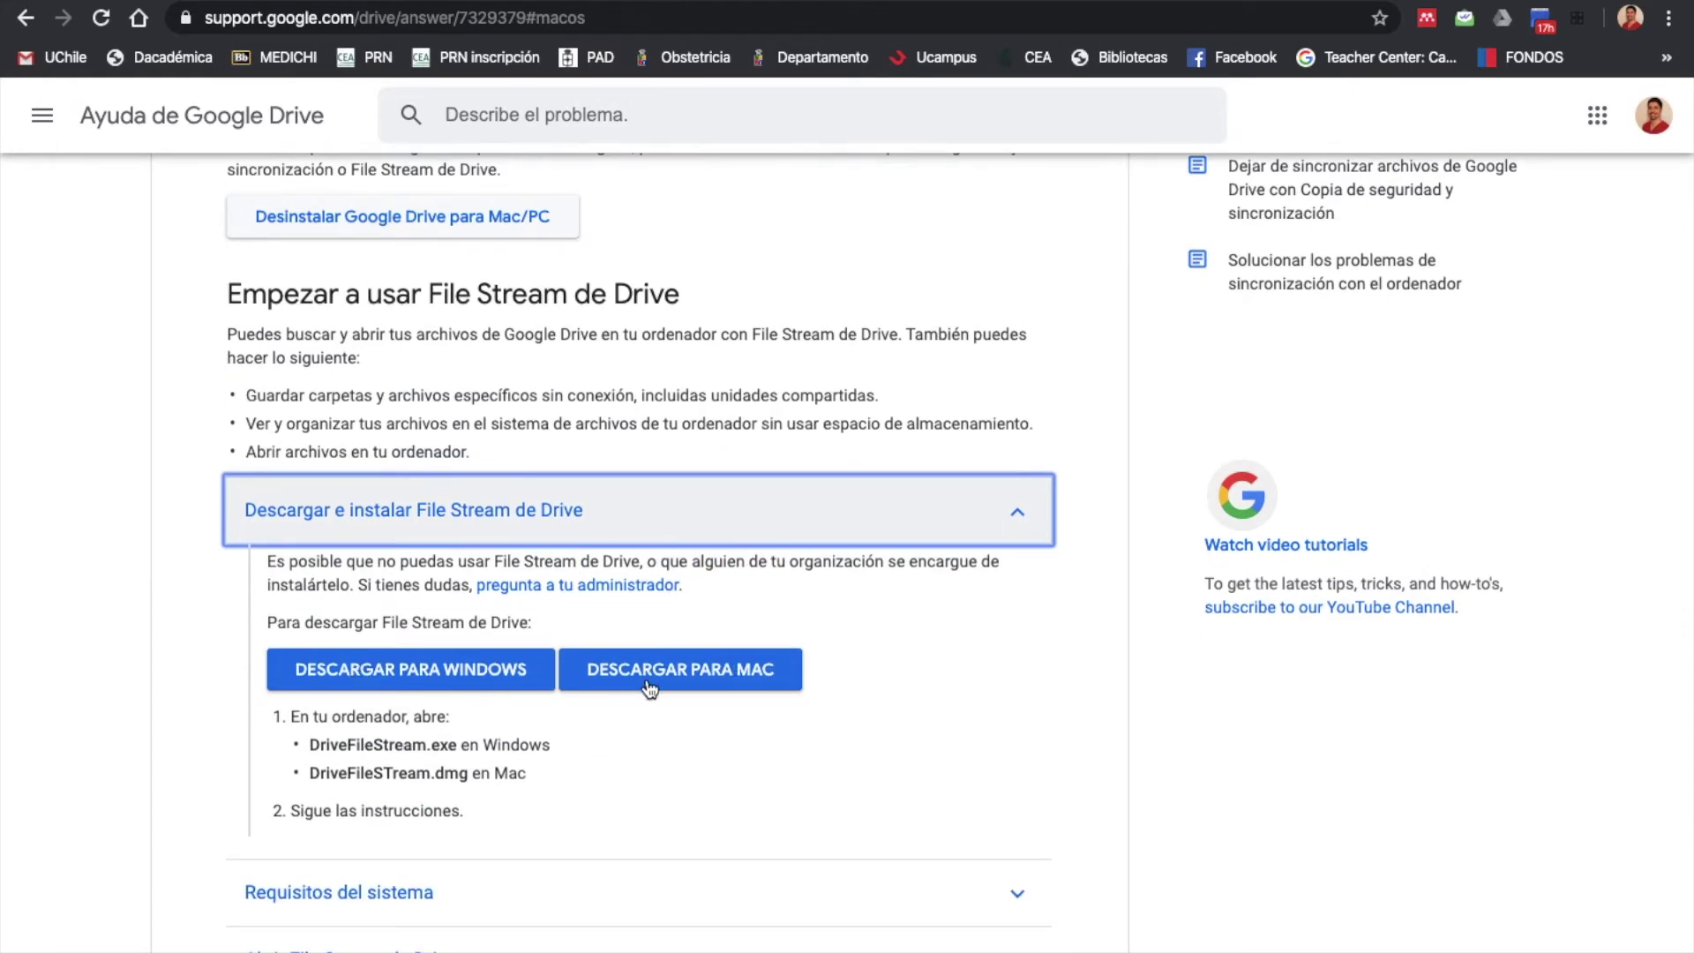
pyautogui.click(1114, 580)
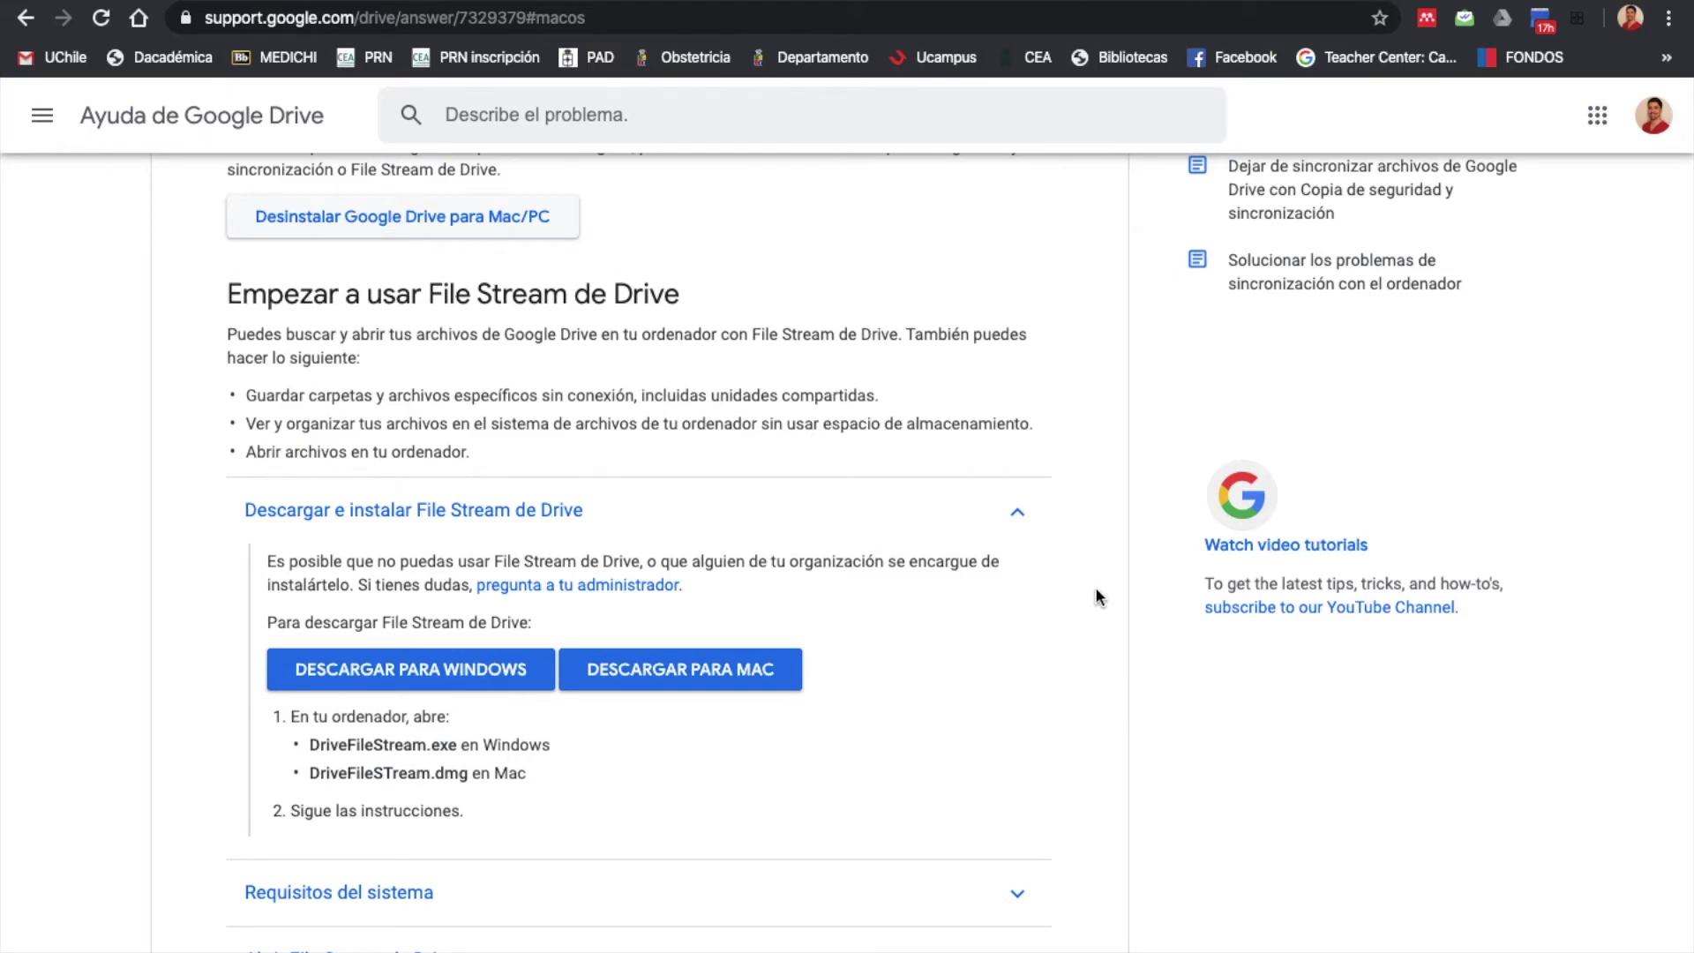
# Step: Switch to the desktop and check the recent sync activity in Drive File Stream
pyautogui.hotkey('ctrl', 'Up')
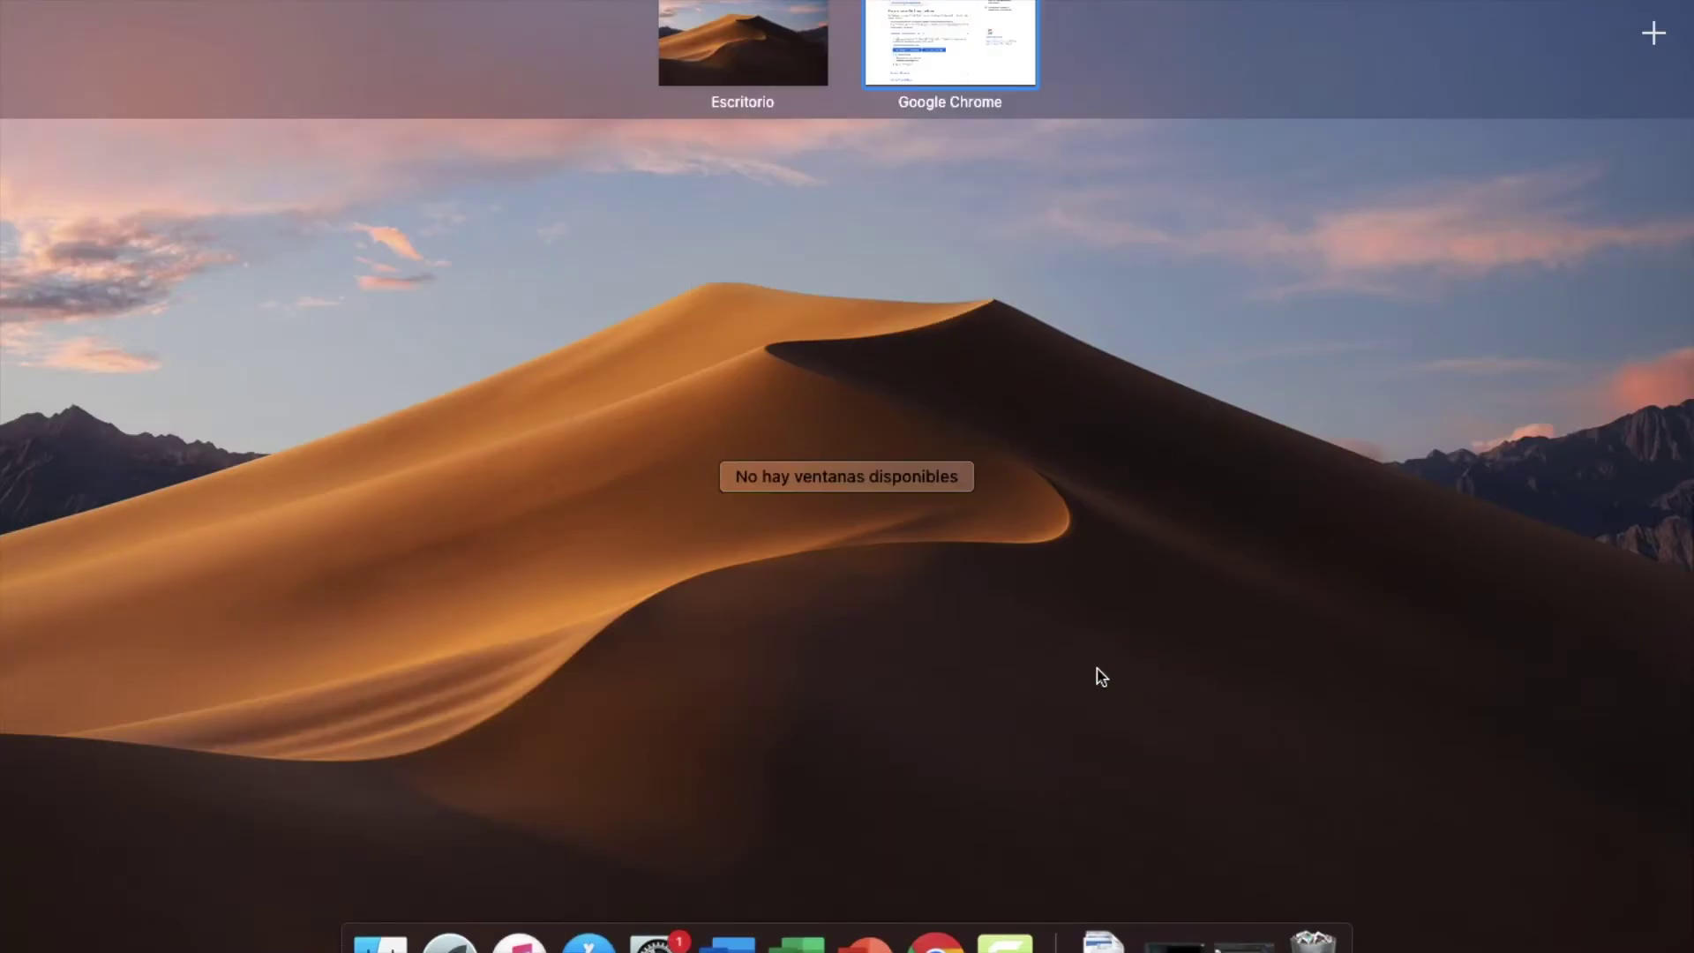
pyautogui.click(746, 56)
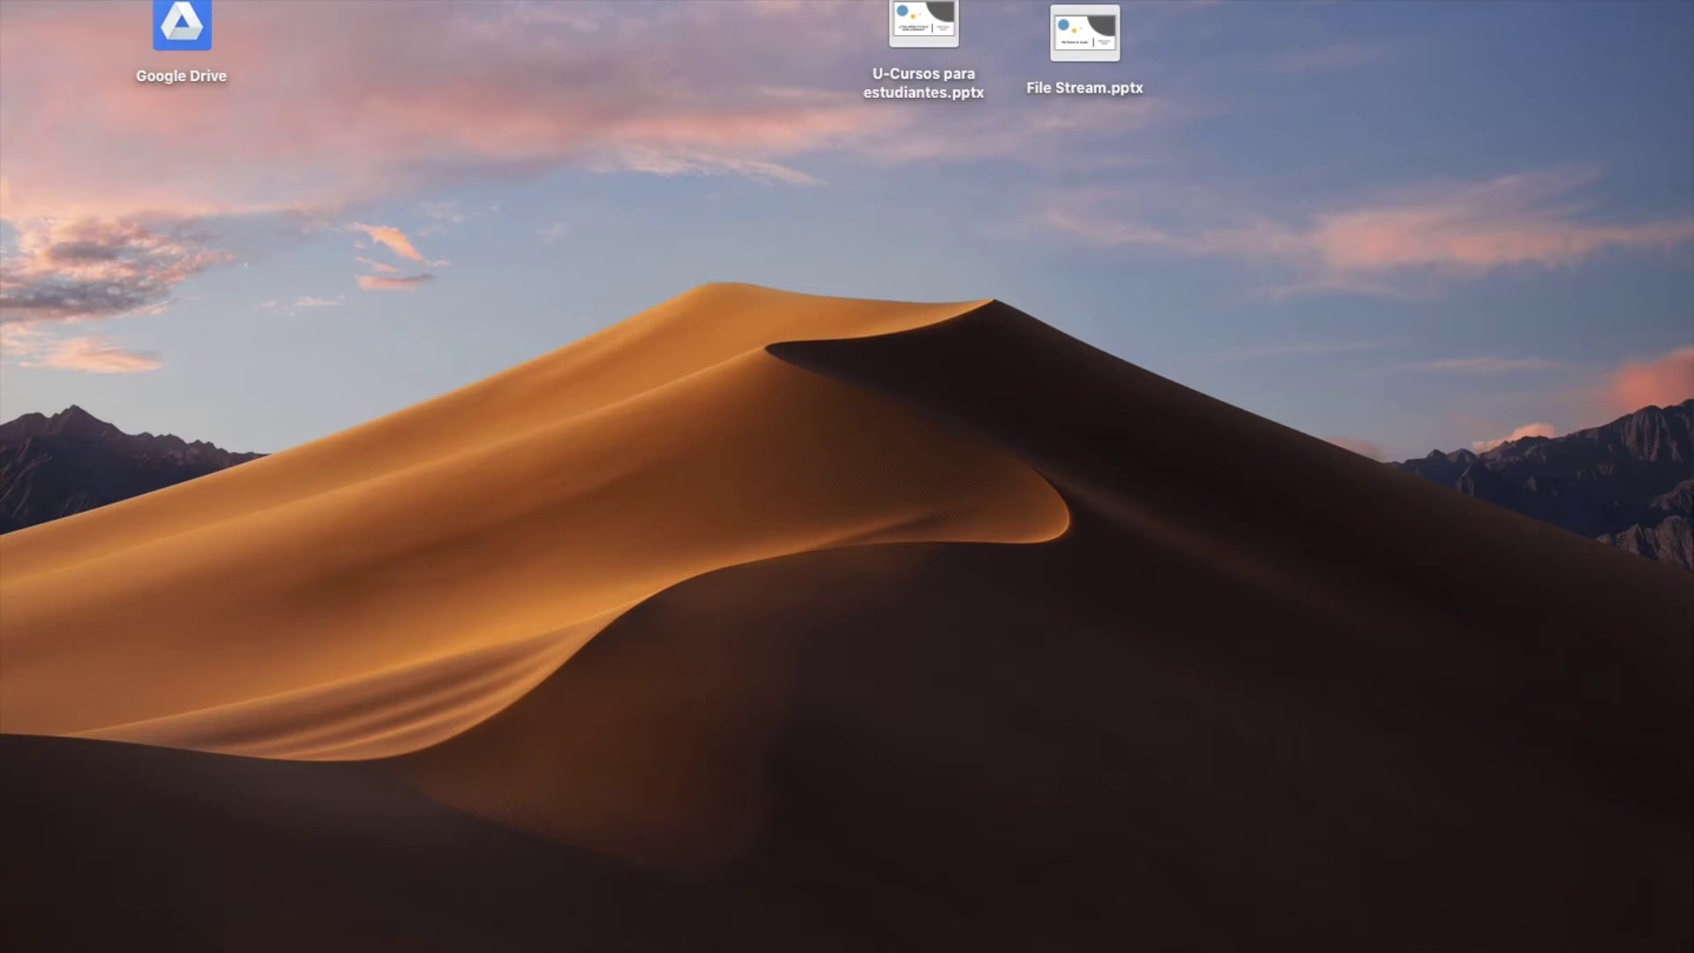
pyautogui.click(1288, 0)
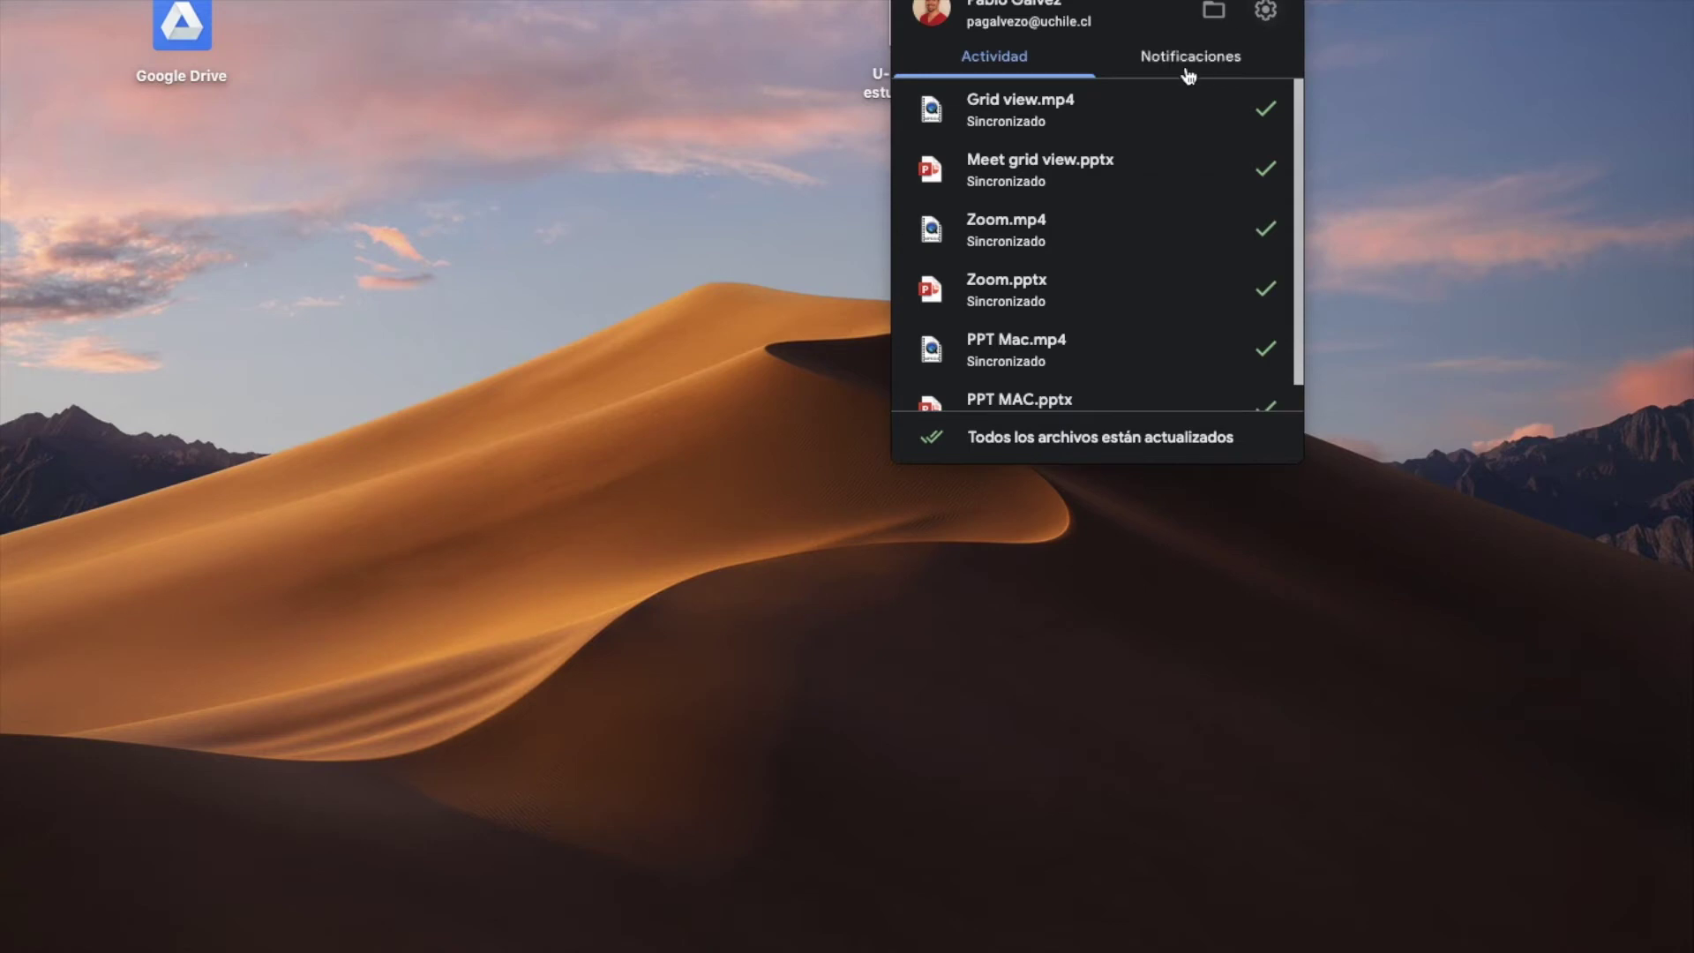
pyautogui.scroll(-1, 1065, 383)
pyautogui.scroll(1, 1070, 379)
pyautogui.click(1322, 51)
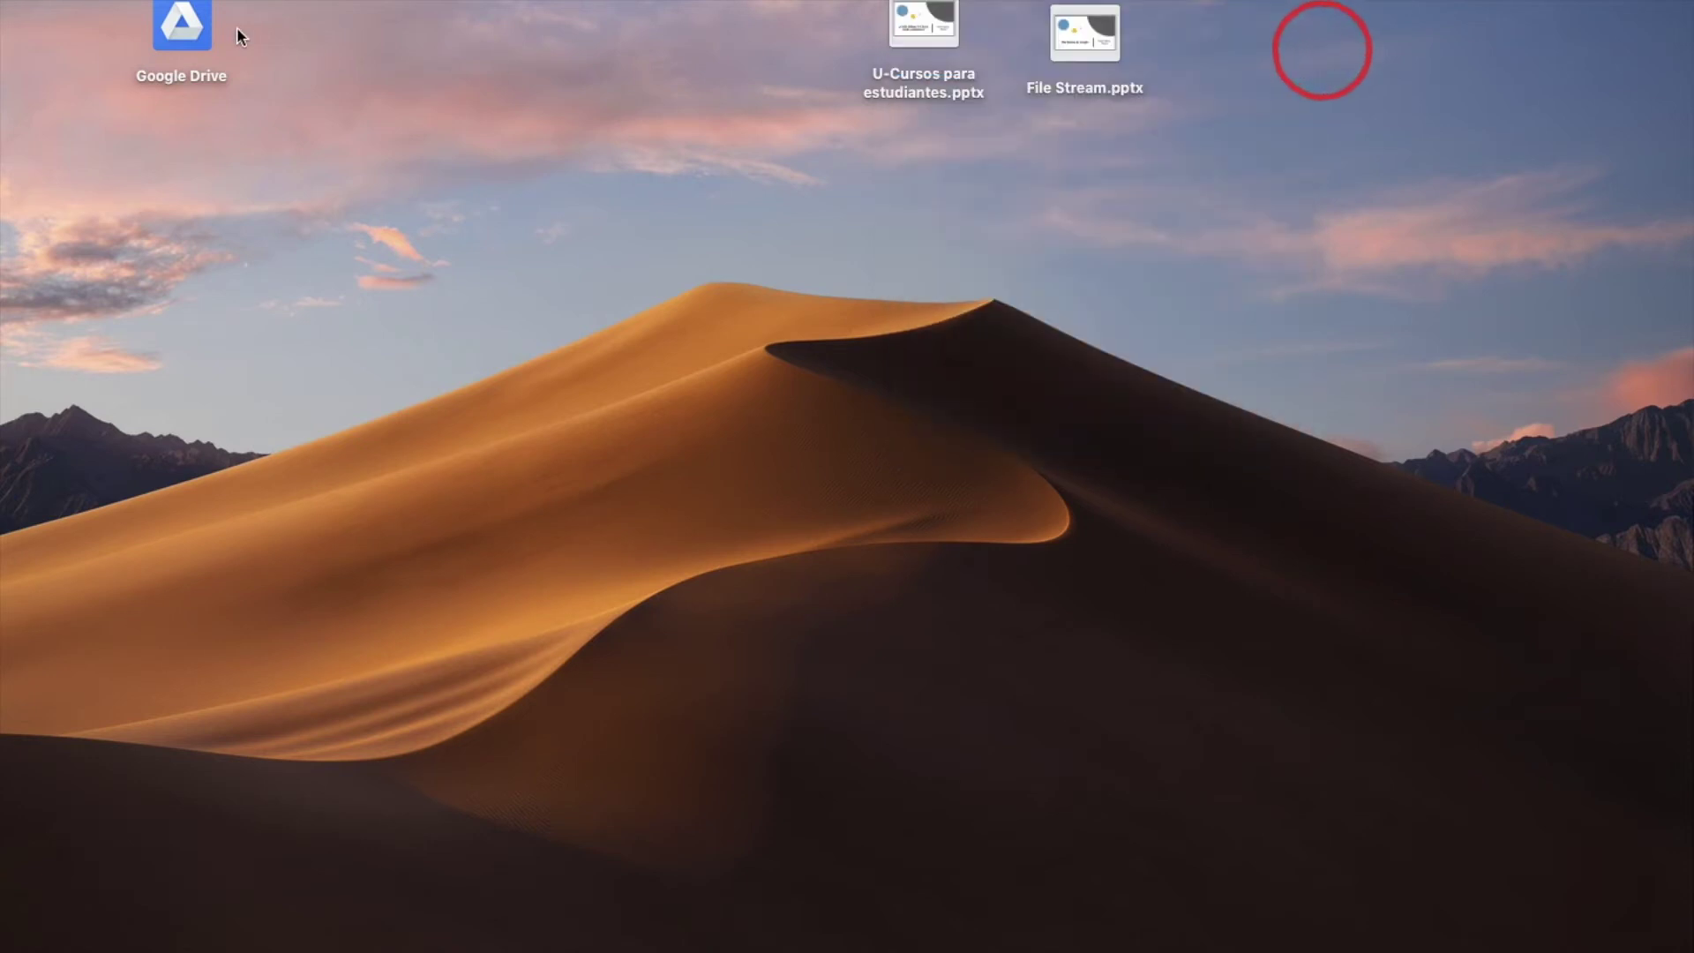
# Step: View the contents of the Google Drive volume on the desktop and close its window
pyautogui.doubleClick(193, 28)
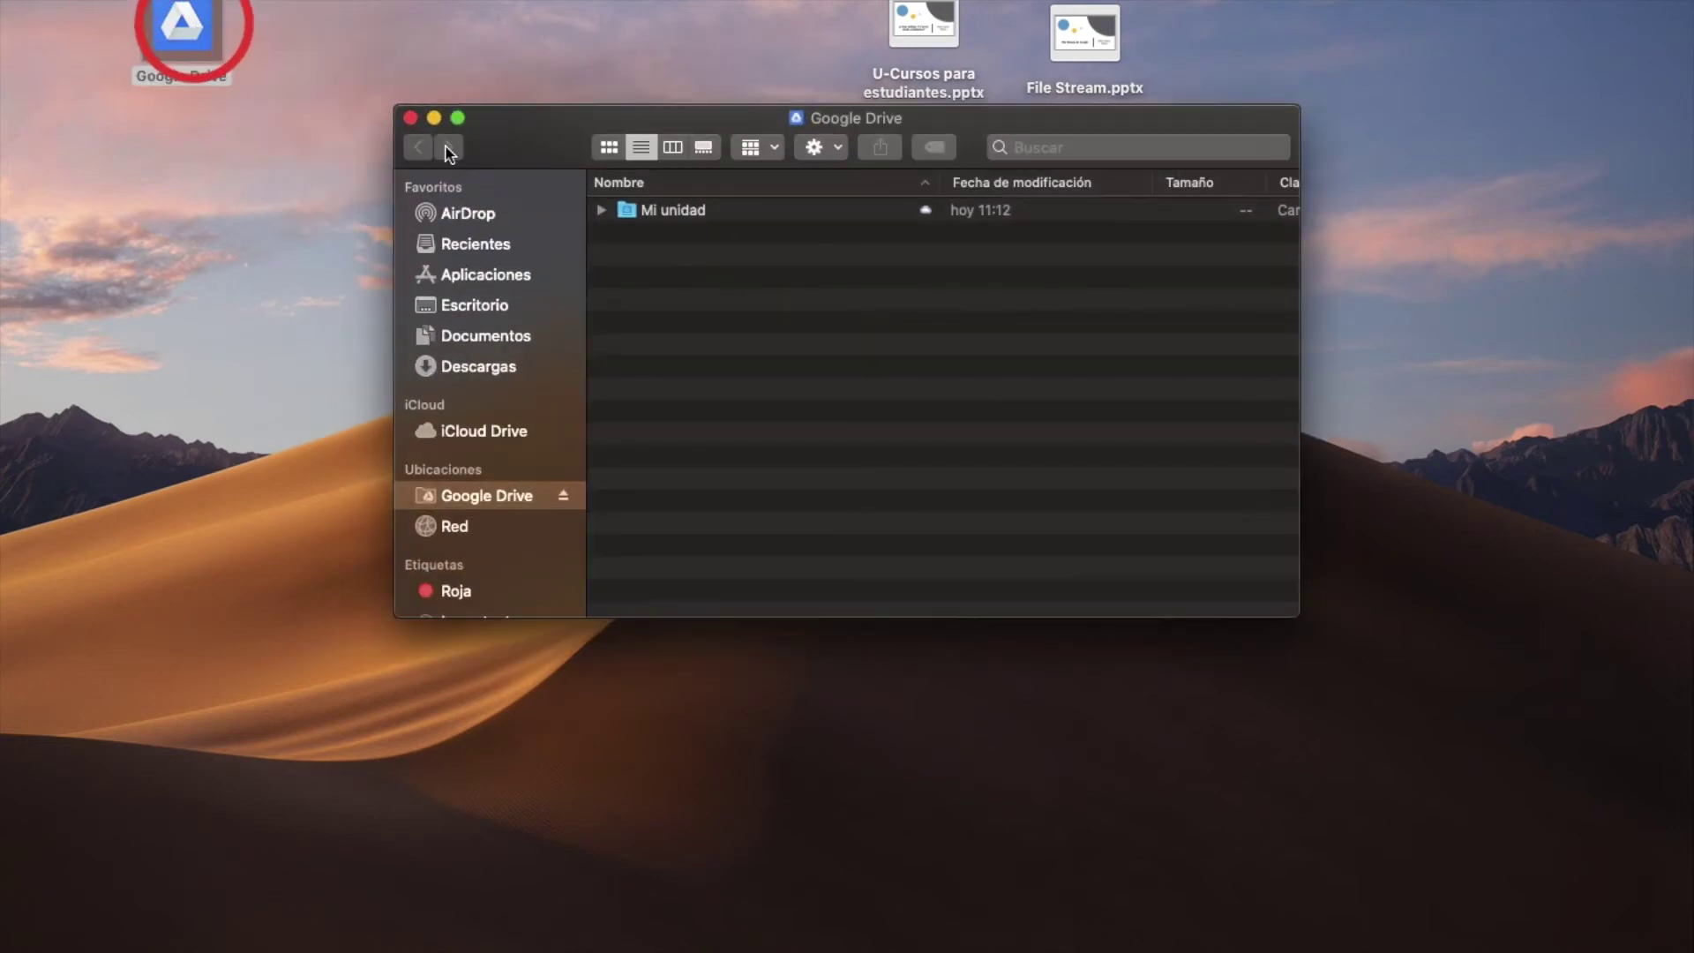
pyautogui.click(410, 118)
pyautogui.doubleClick(172, 32)
pyautogui.click(411, 118)
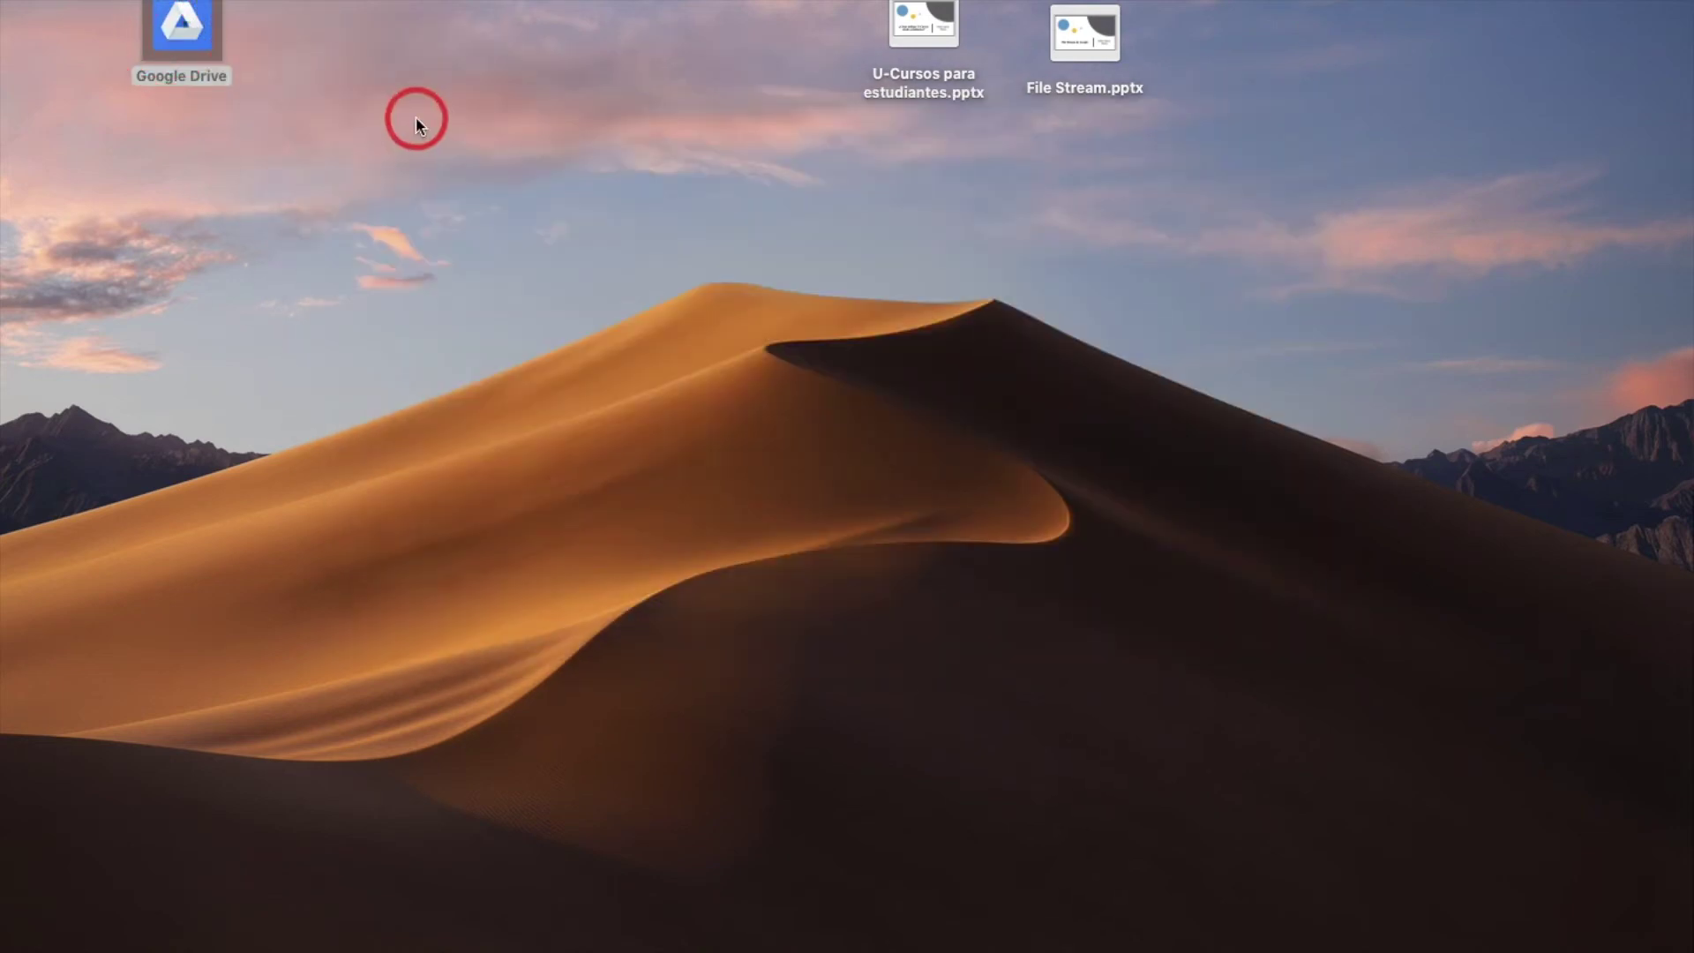
# Step: Check the Drive File Stream notifications, return to the activity list, and close it
pyautogui.click(1180, 4)
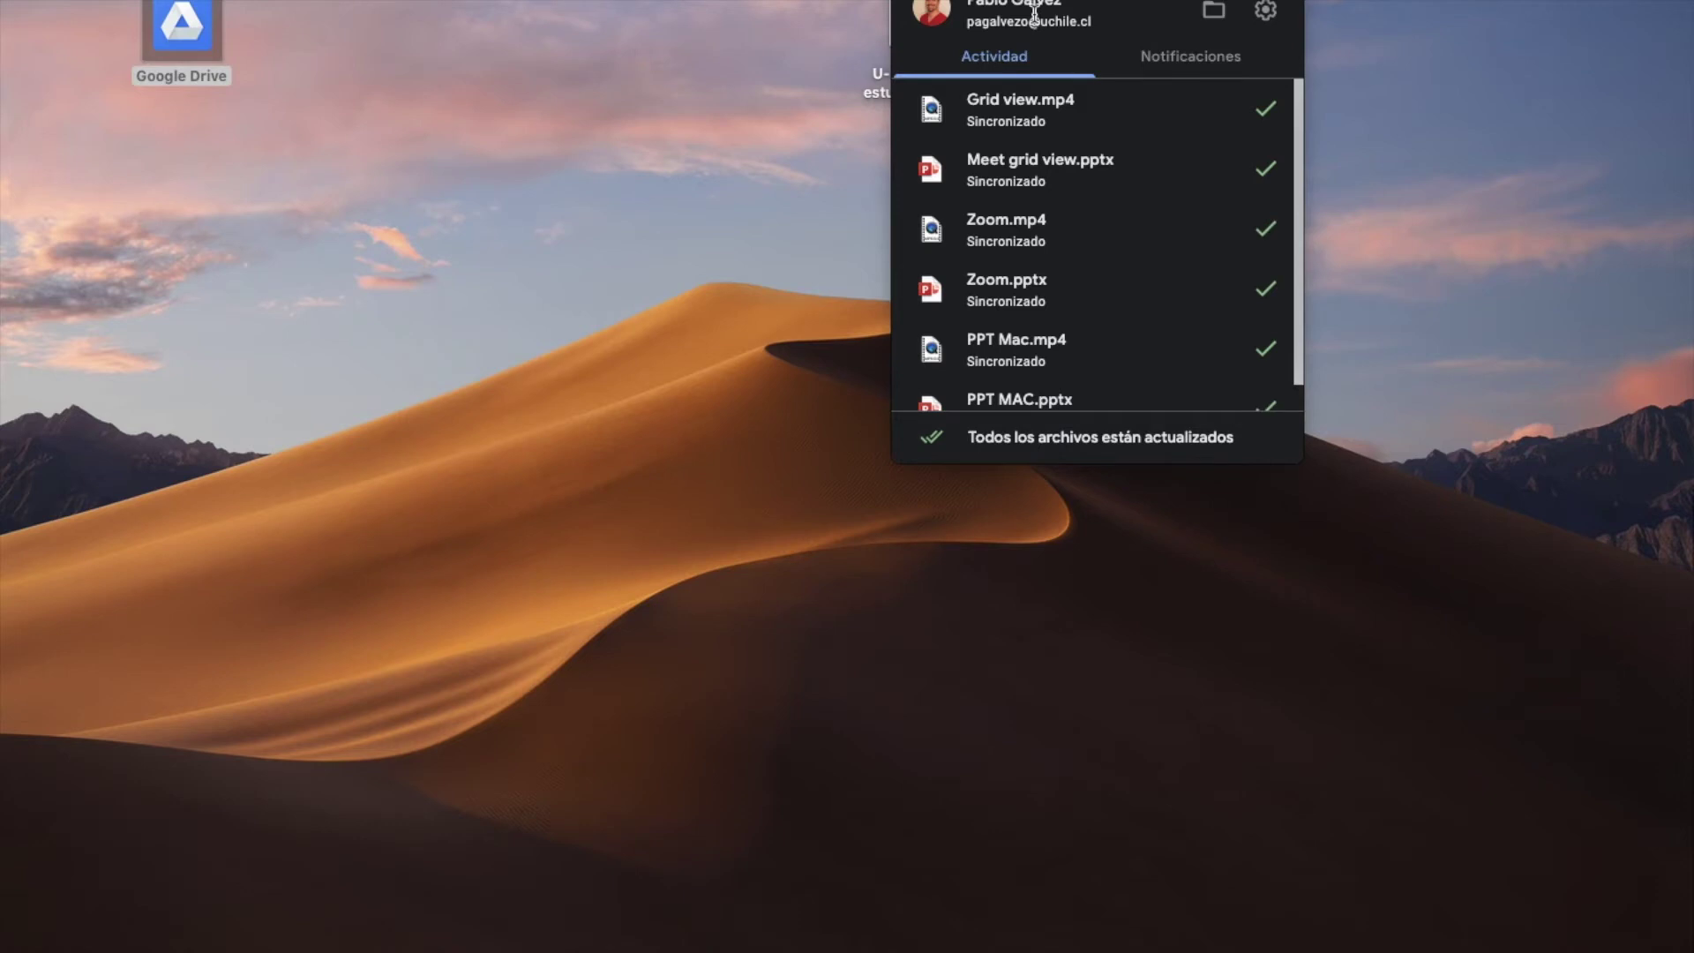
pyautogui.click(1179, 60)
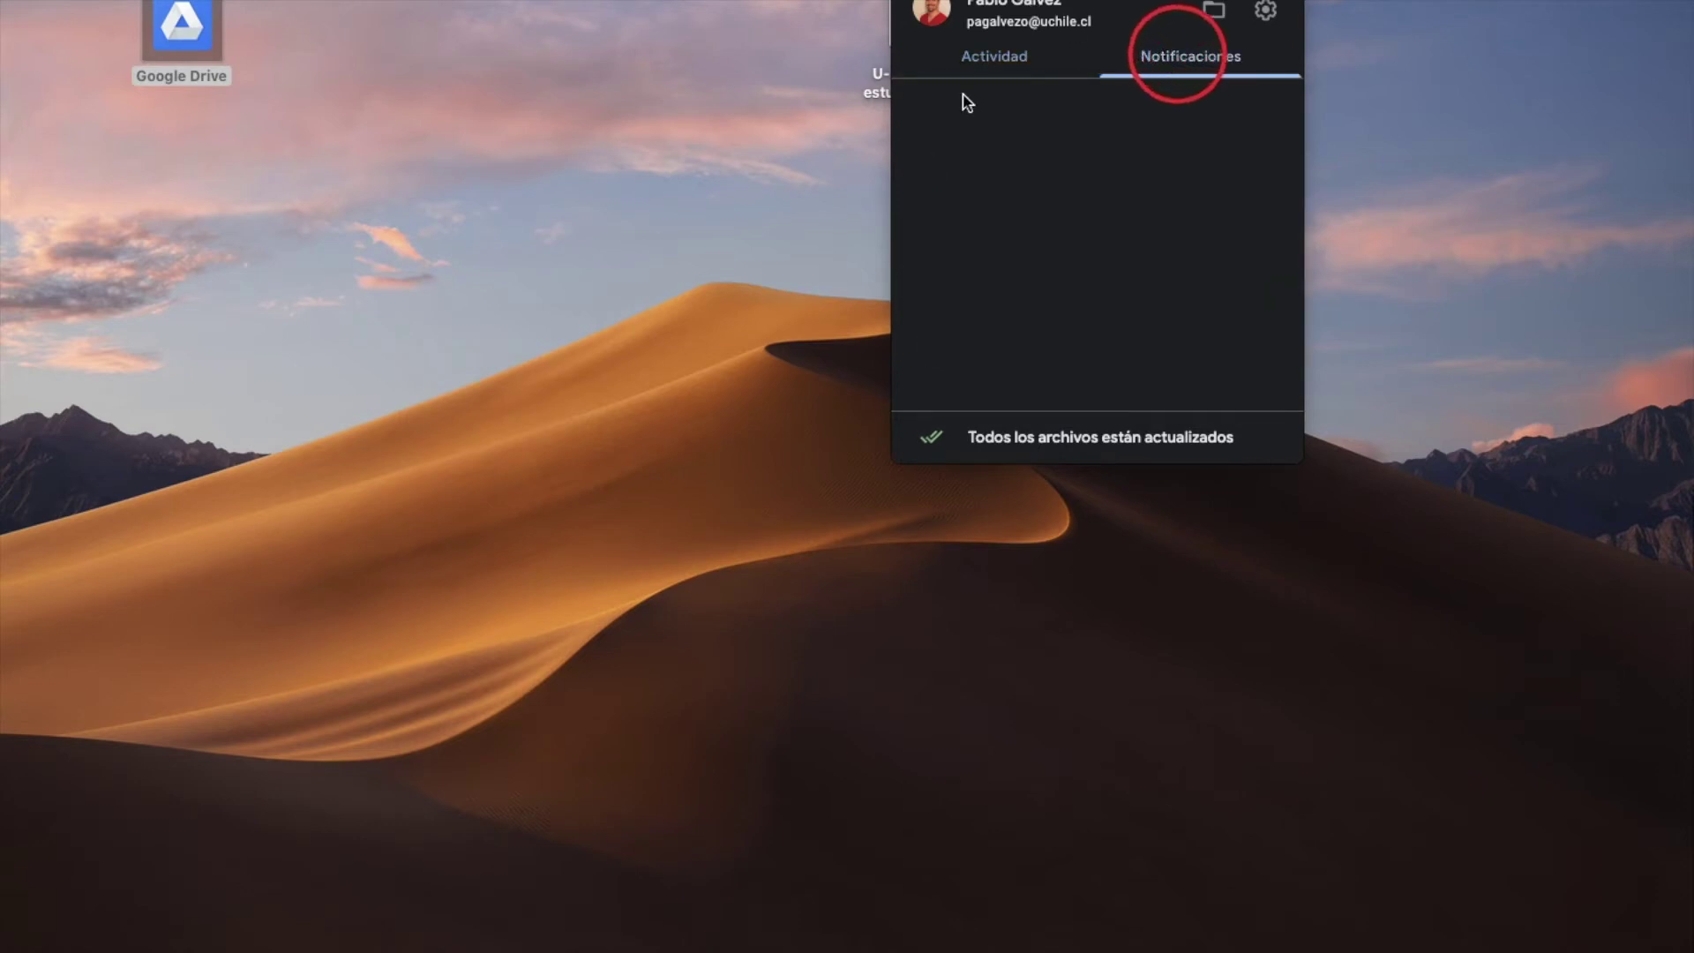
pyautogui.click(992, 61)
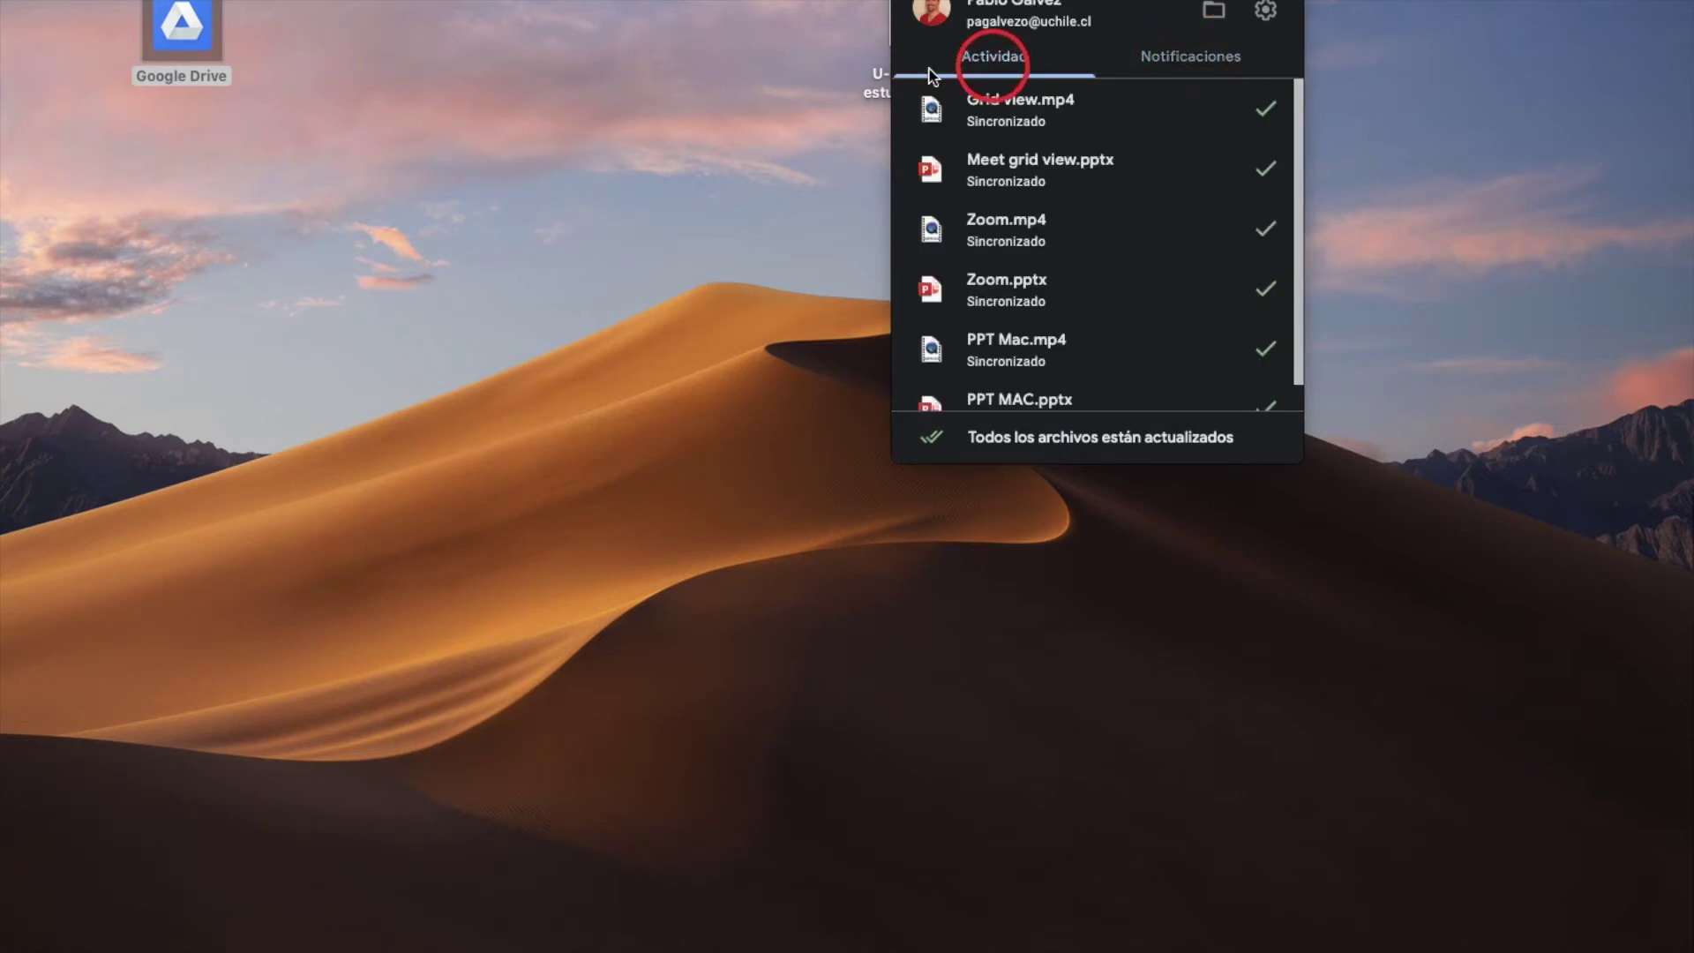
pyautogui.click(773, 256)
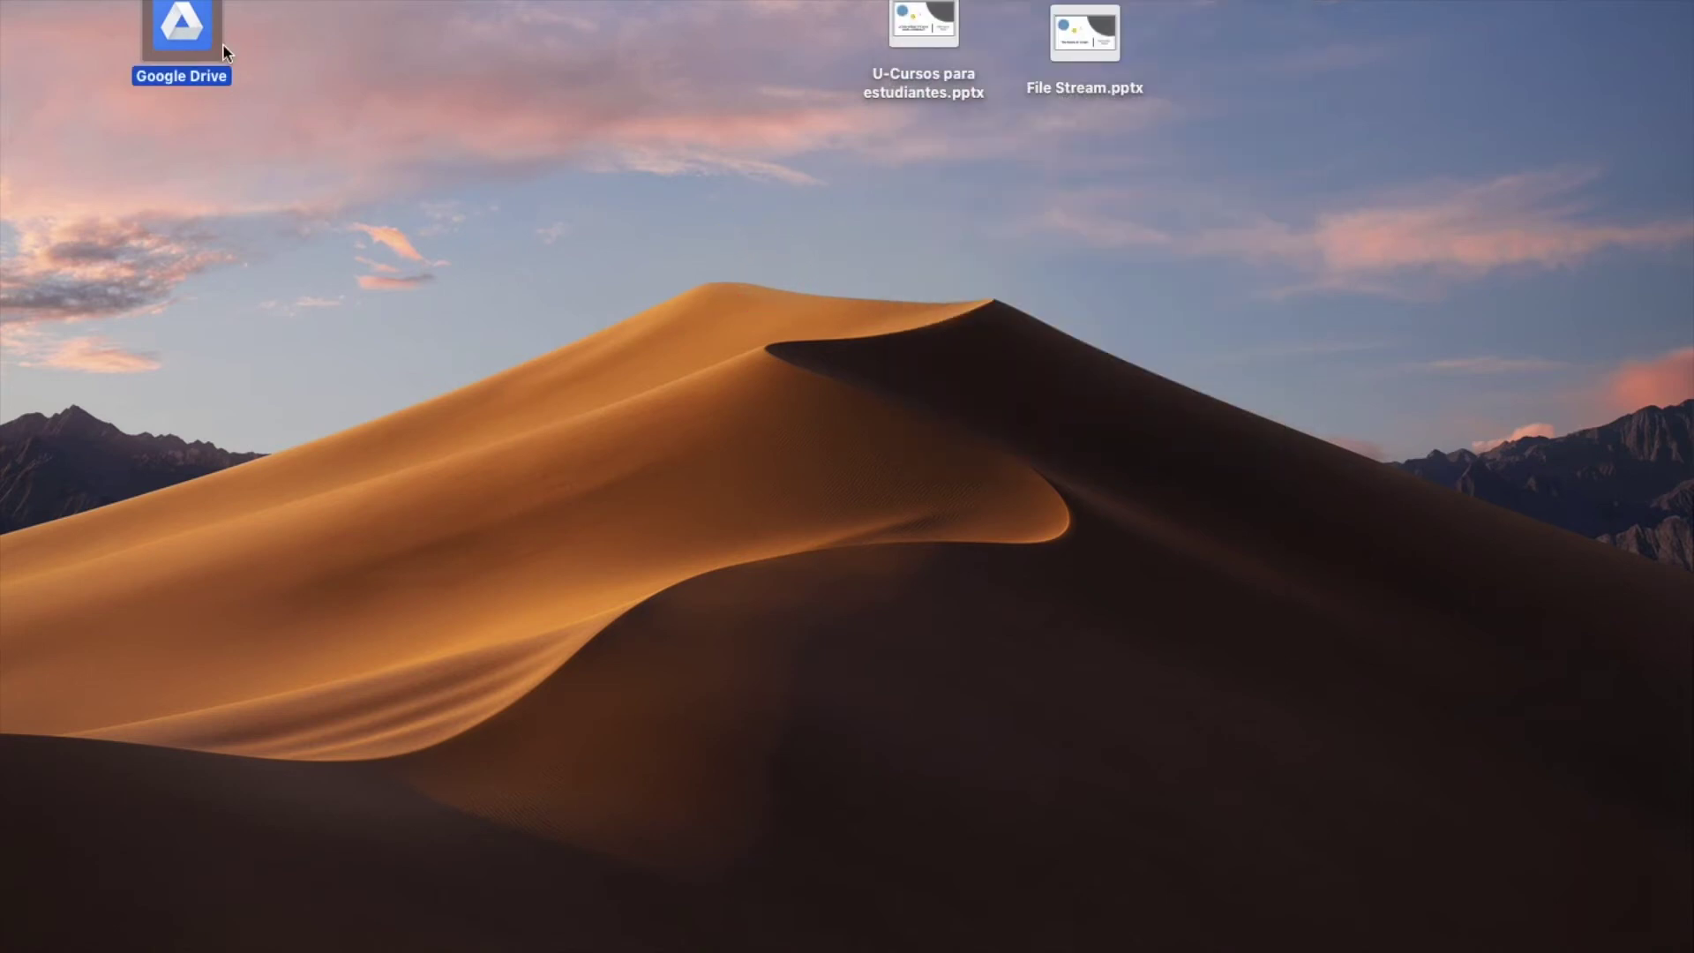
# Step: Open the Mi unidad folder in the Google Drive volume and look through its files and folders
pyautogui.doubleClick(187, 32)
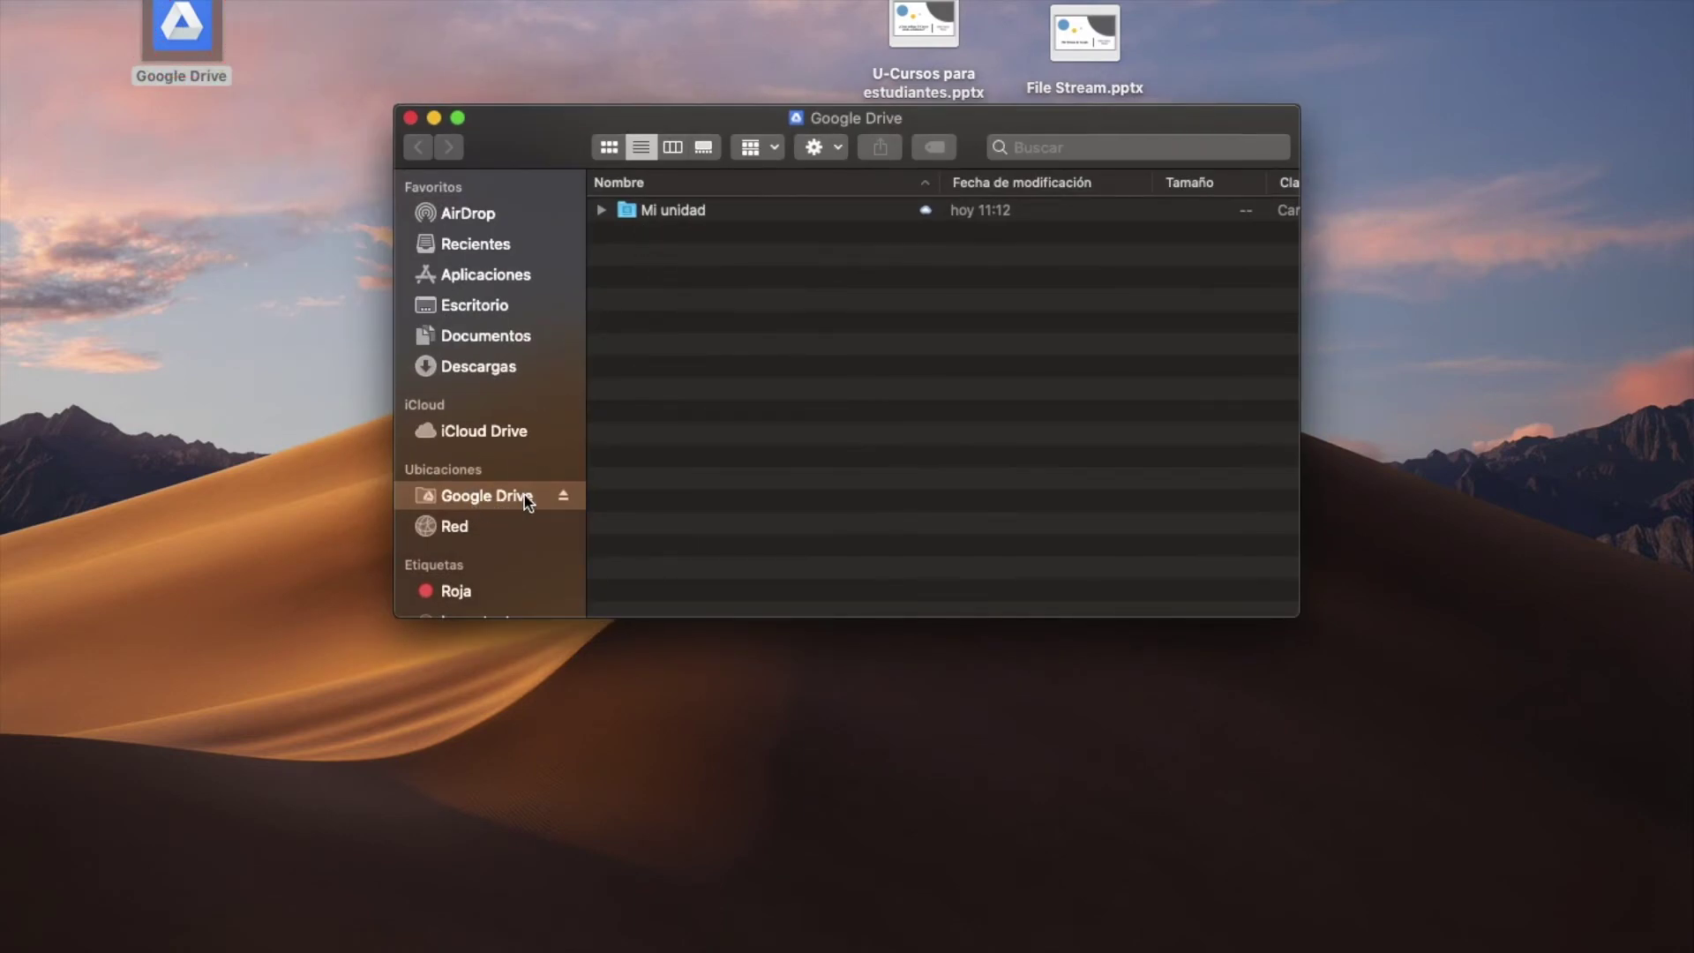
pyautogui.doubleClick(680, 209)
pyautogui.scroll(-3, 693, 411)
pyautogui.scroll(3, 692, 410)
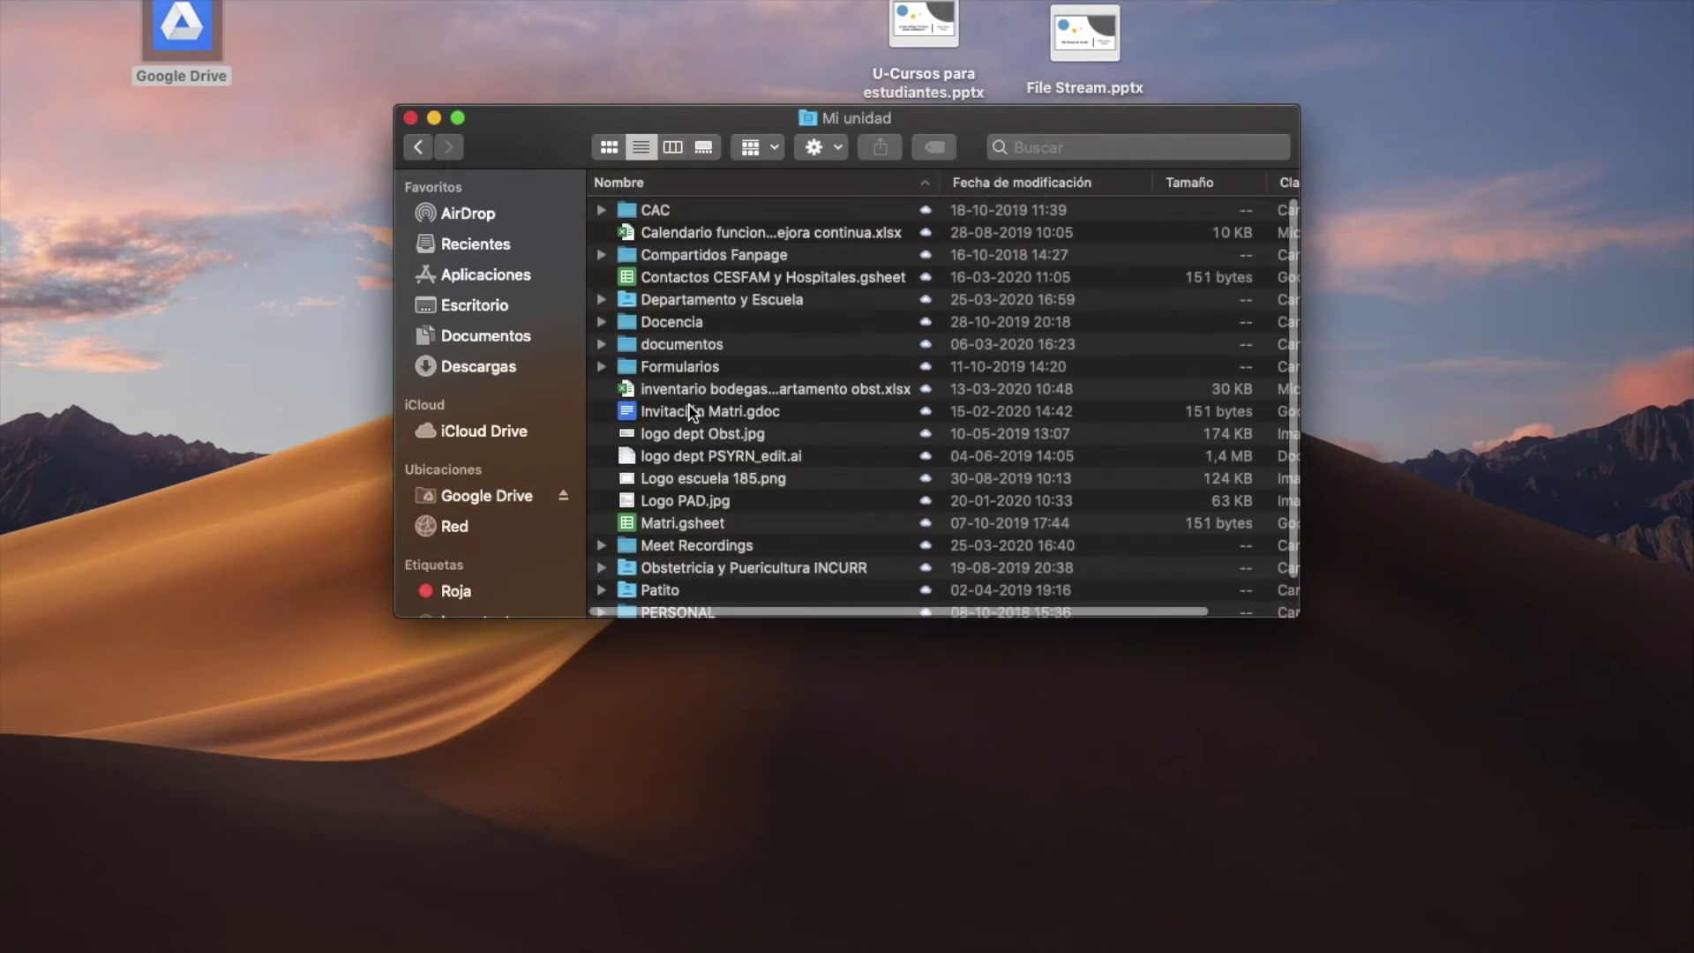
pyautogui.scroll(-3, 692, 411)
pyautogui.scroll(3, 692, 410)
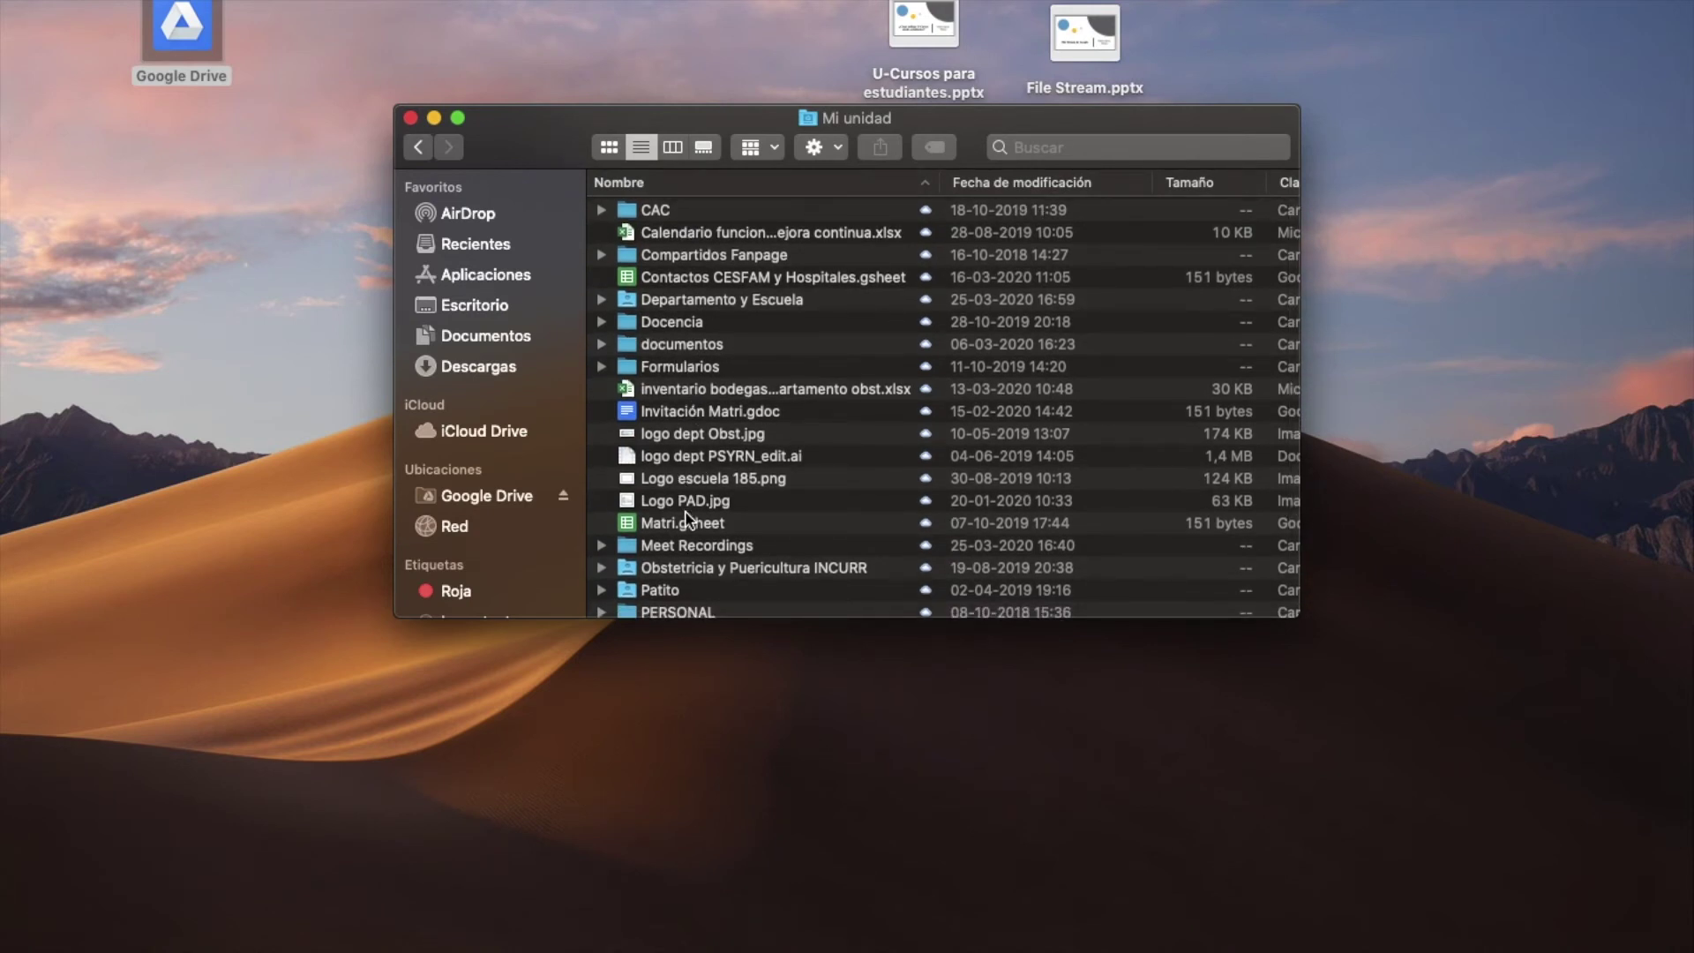
# Step: Open the Contactos CESFAM y Hospitales.gsheet file from Mi unidad
pyautogui.click(685, 232)
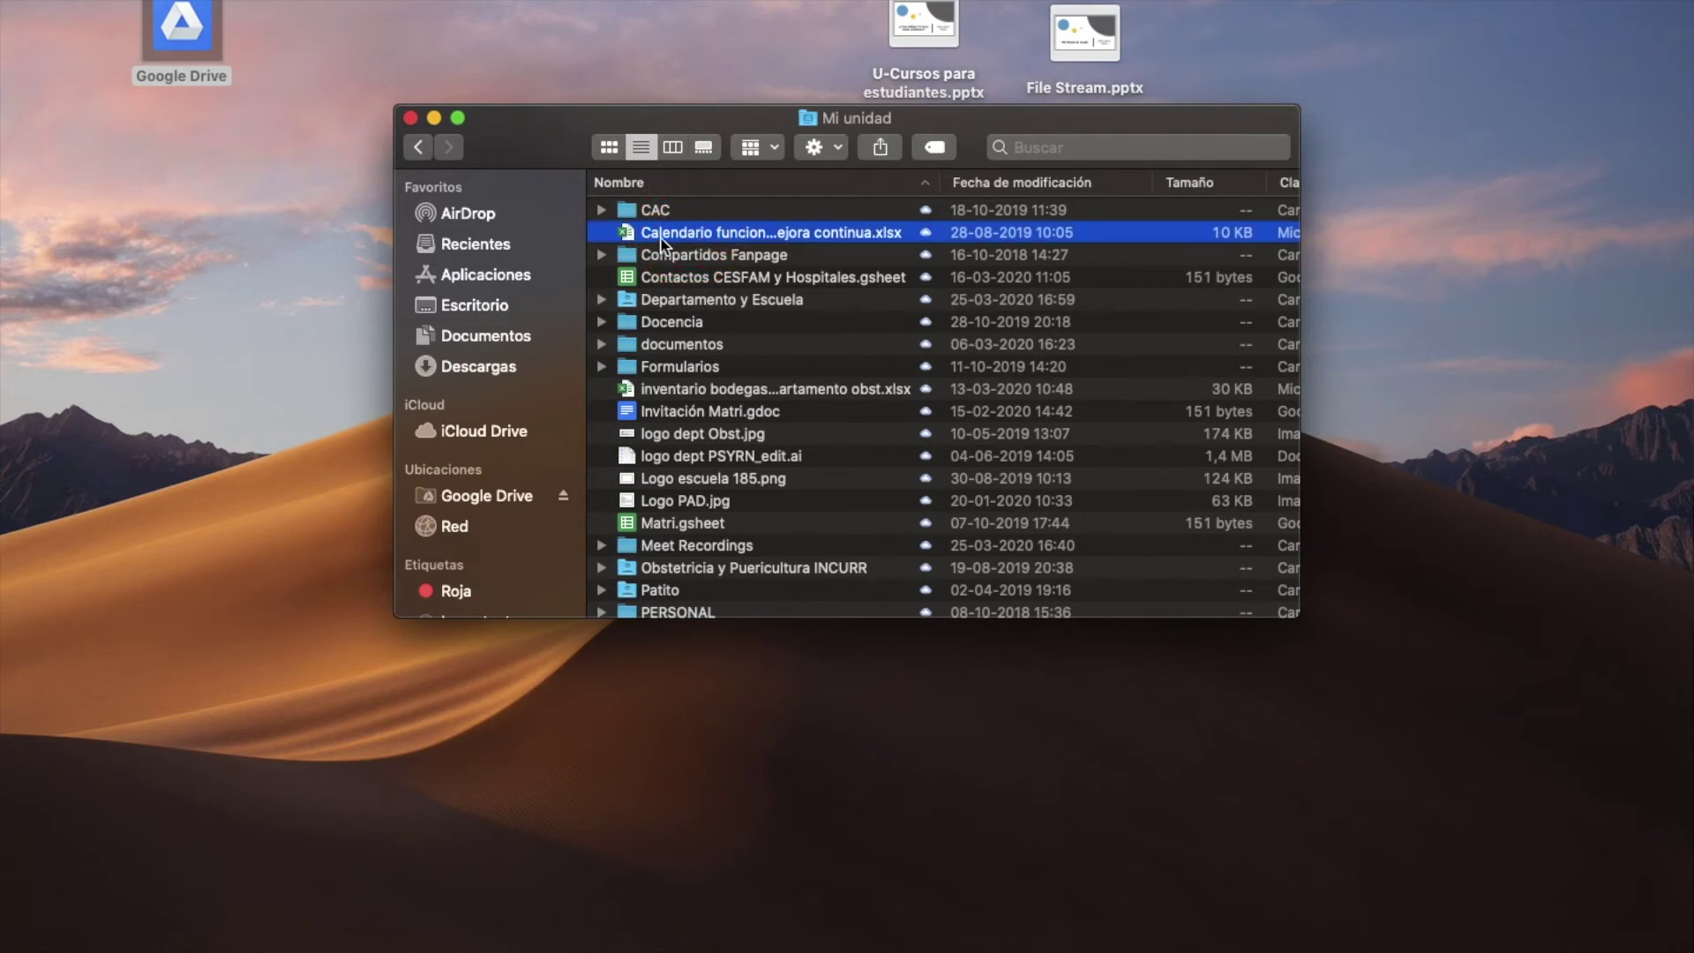
pyautogui.click(686, 276)
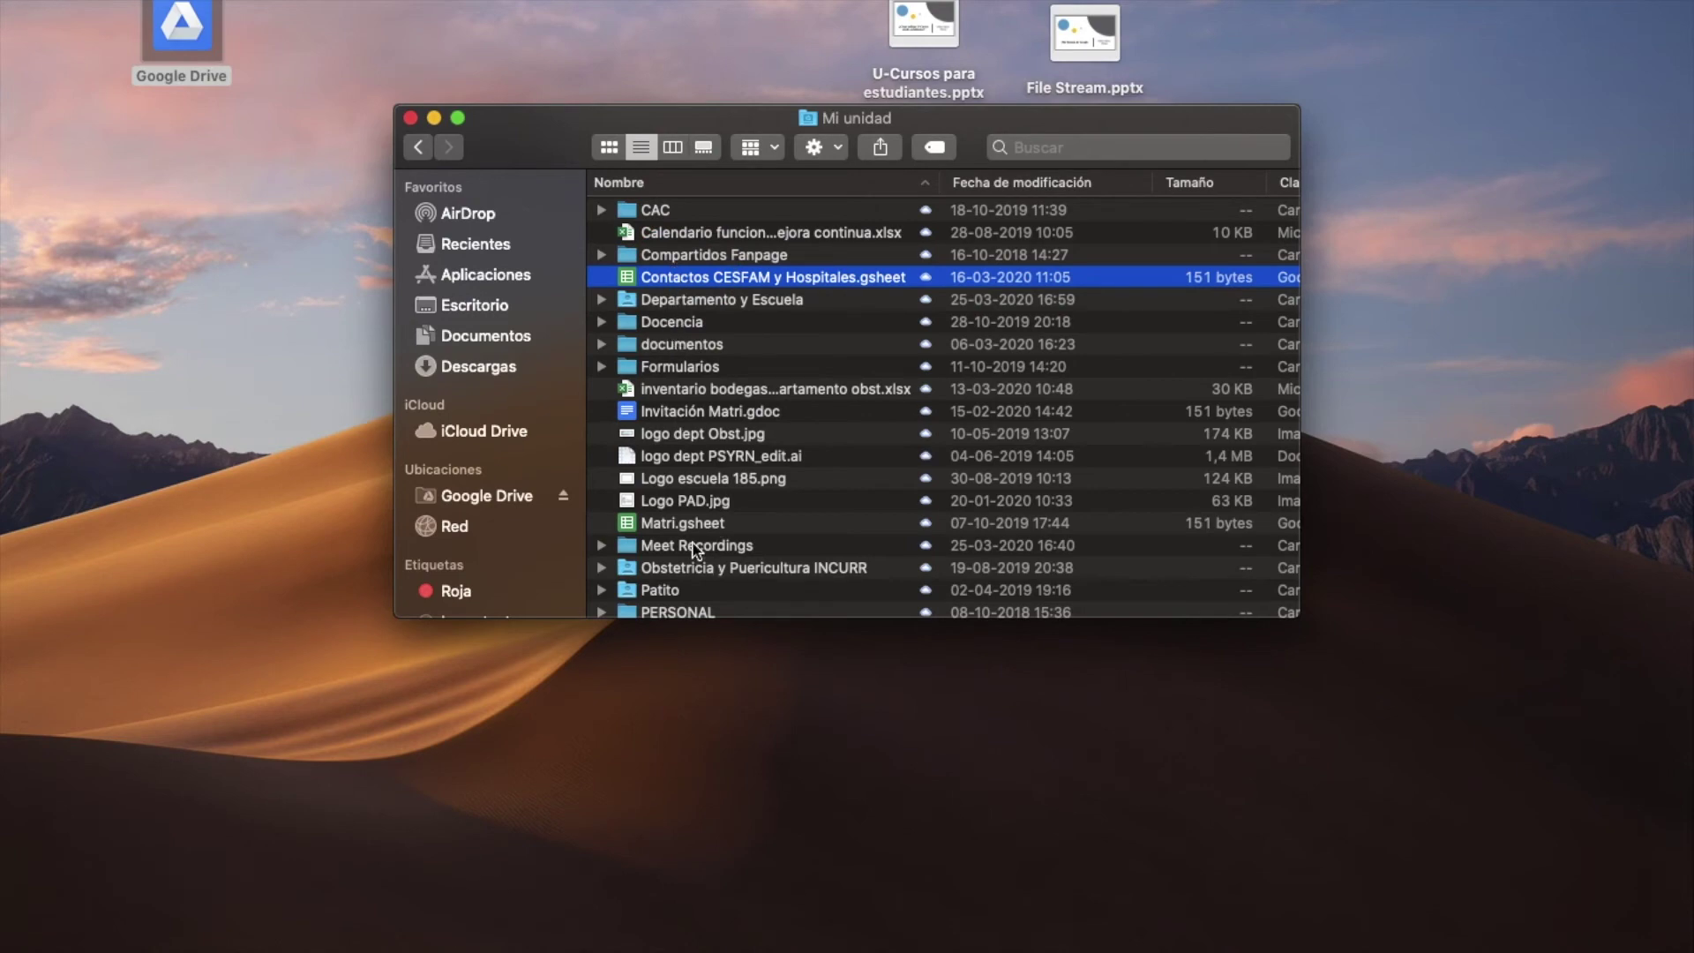
pyautogui.click(702, 277)
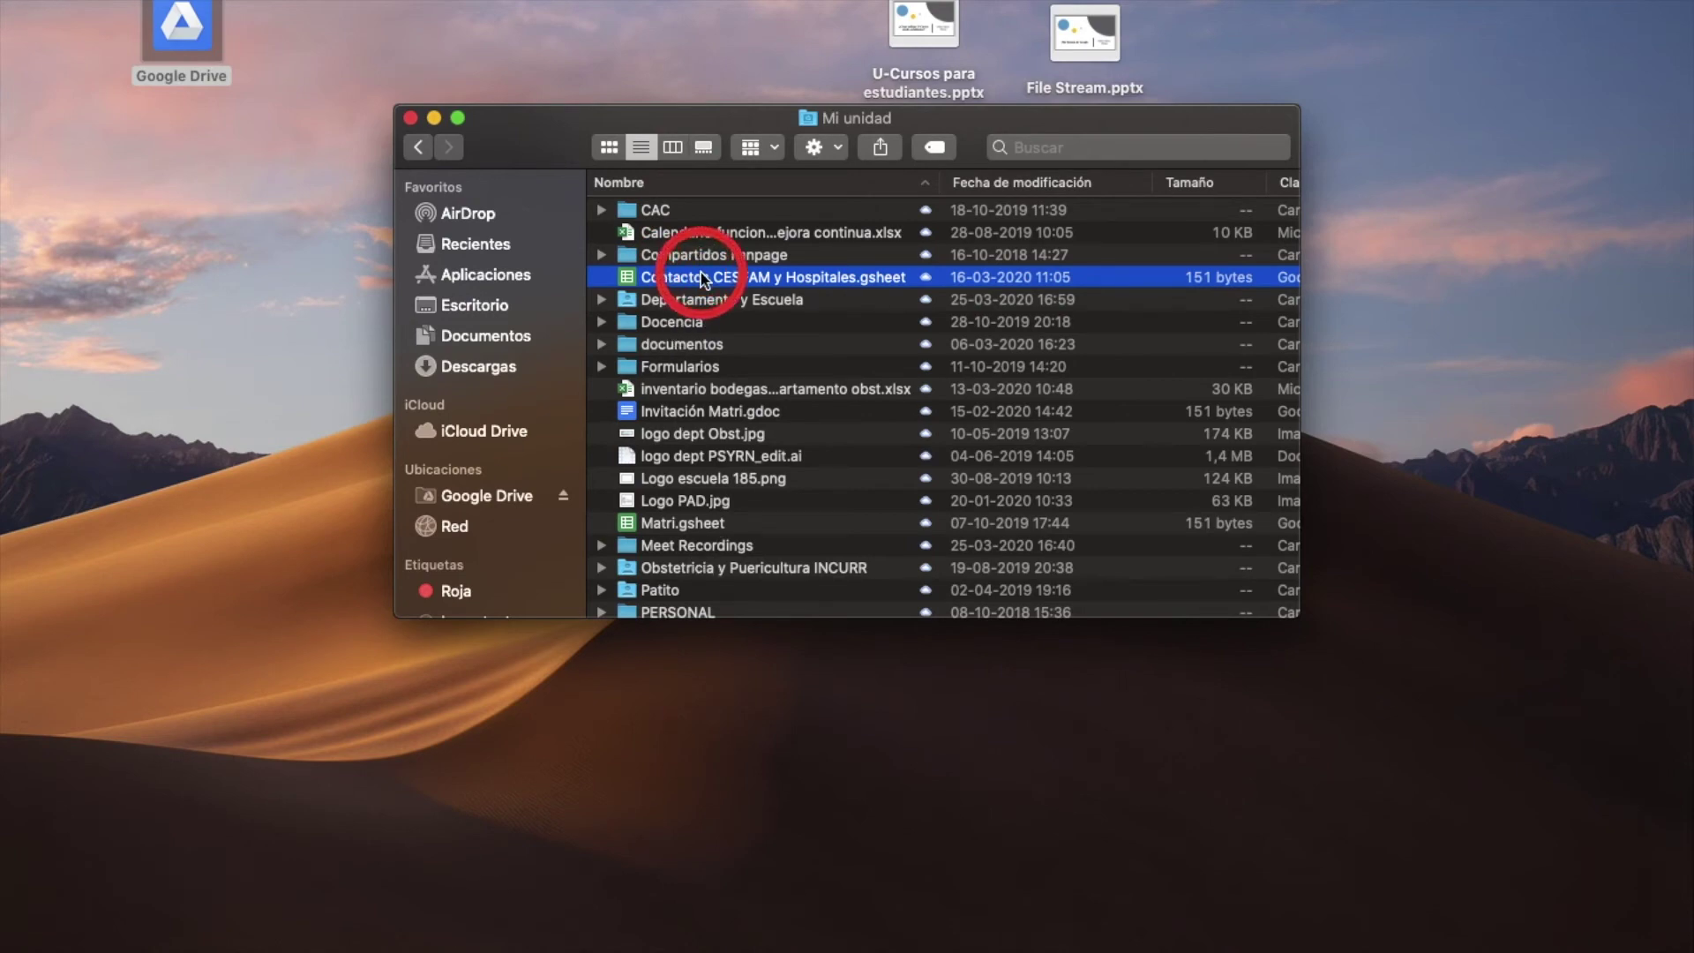
pyautogui.doubleClick(701, 277)
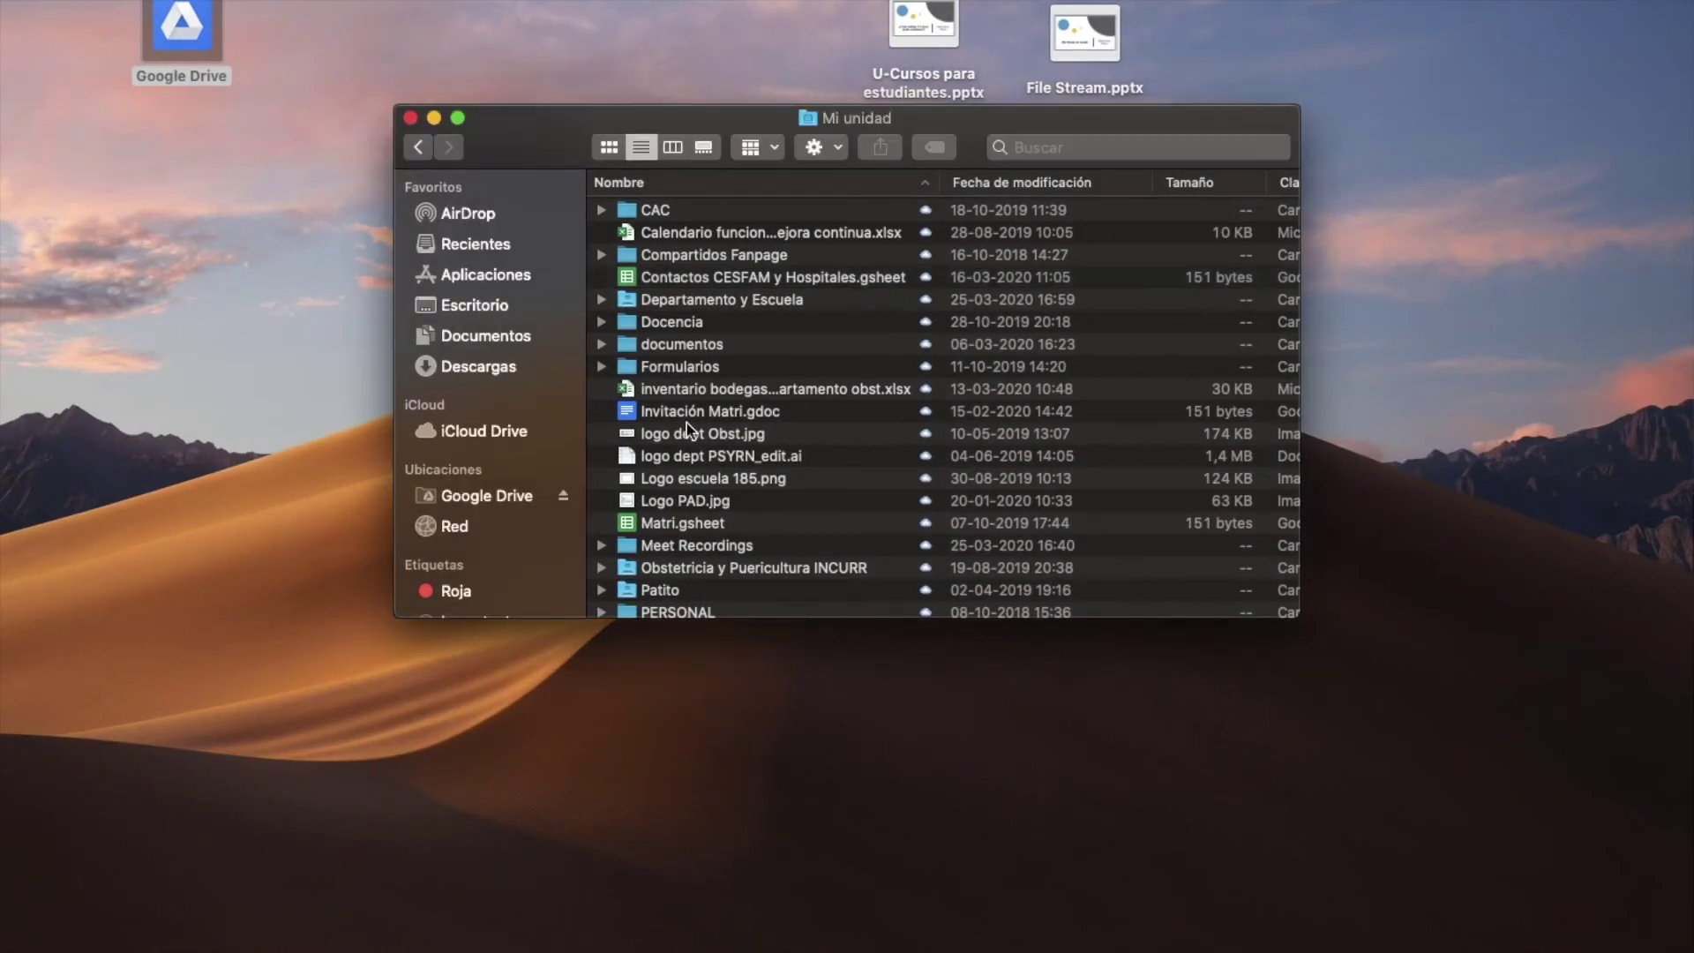
# Step: Open the Word document Propuesta MAM.doc from the Enfermería folder inside Docencia
pyautogui.click(667, 323)
pyautogui.doubleClick(667, 323)
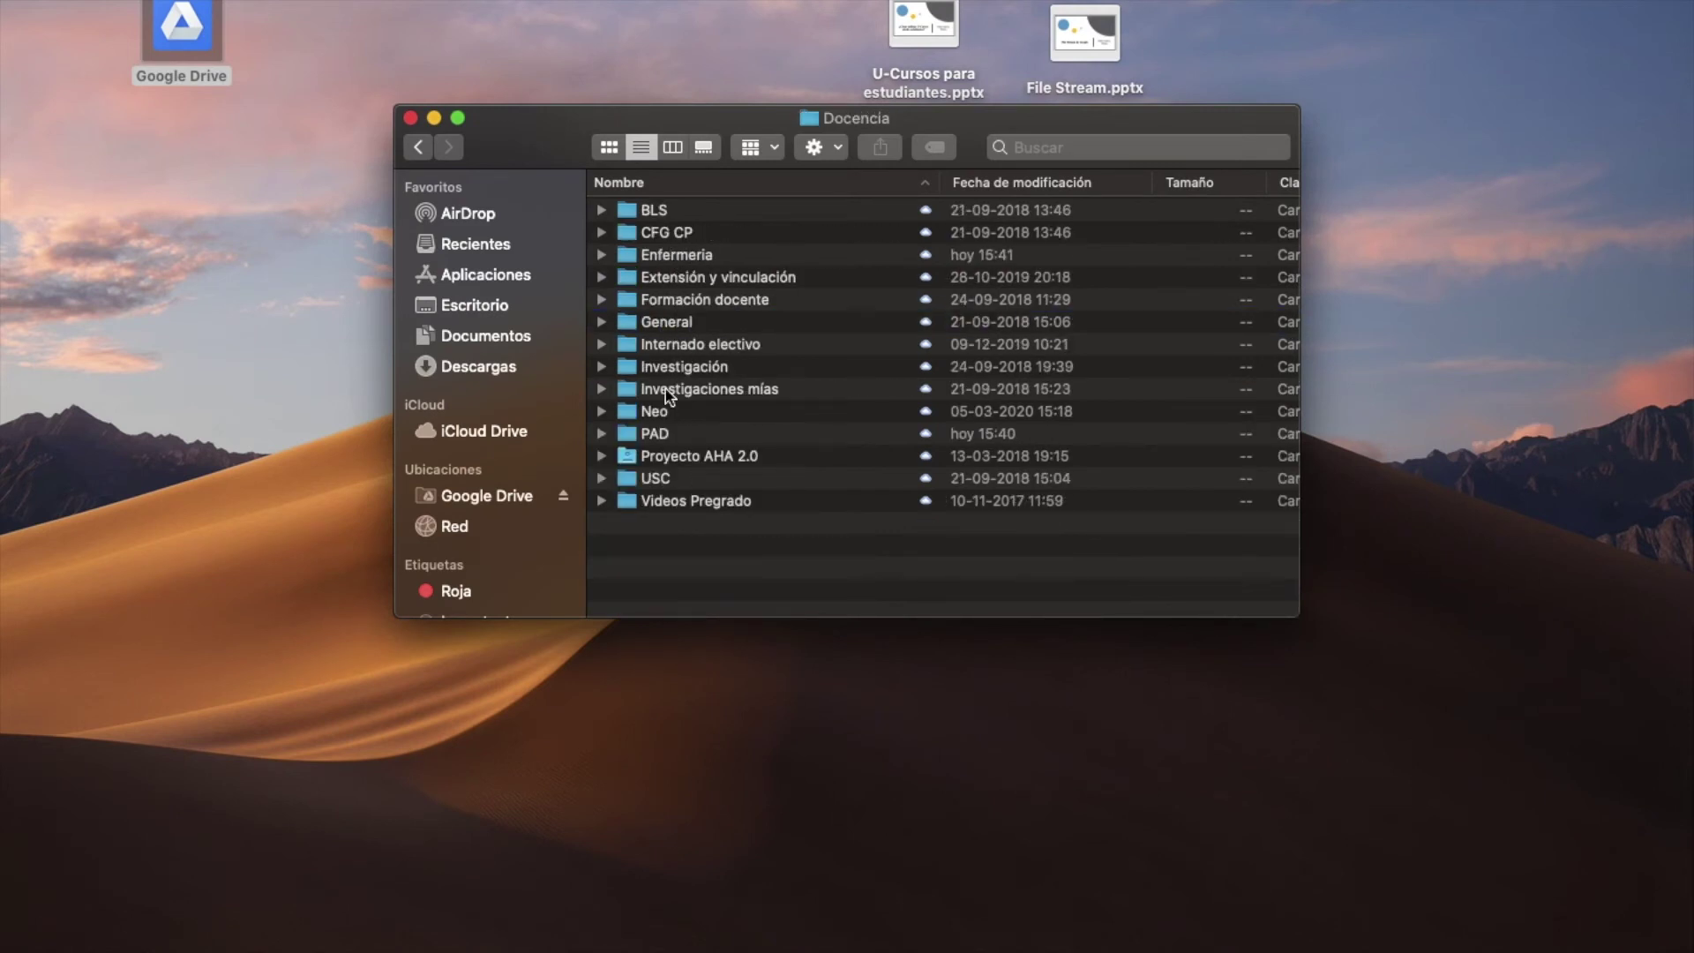
pyautogui.doubleClick(675, 256)
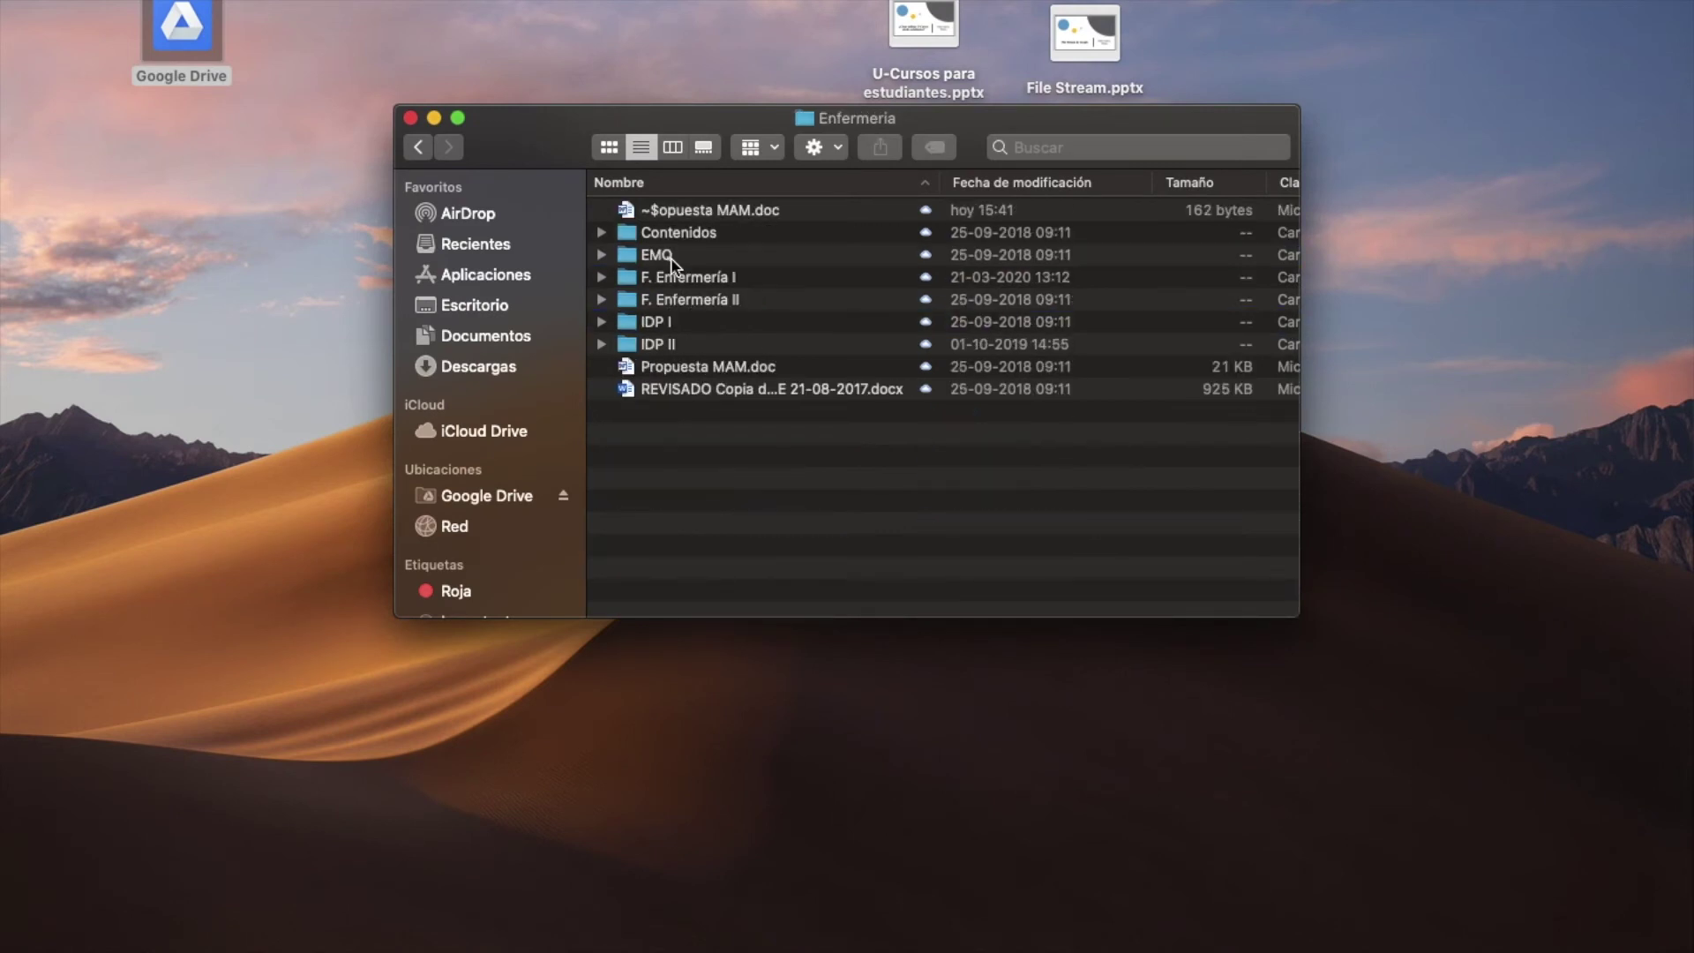
pyautogui.doubleClick(673, 367)
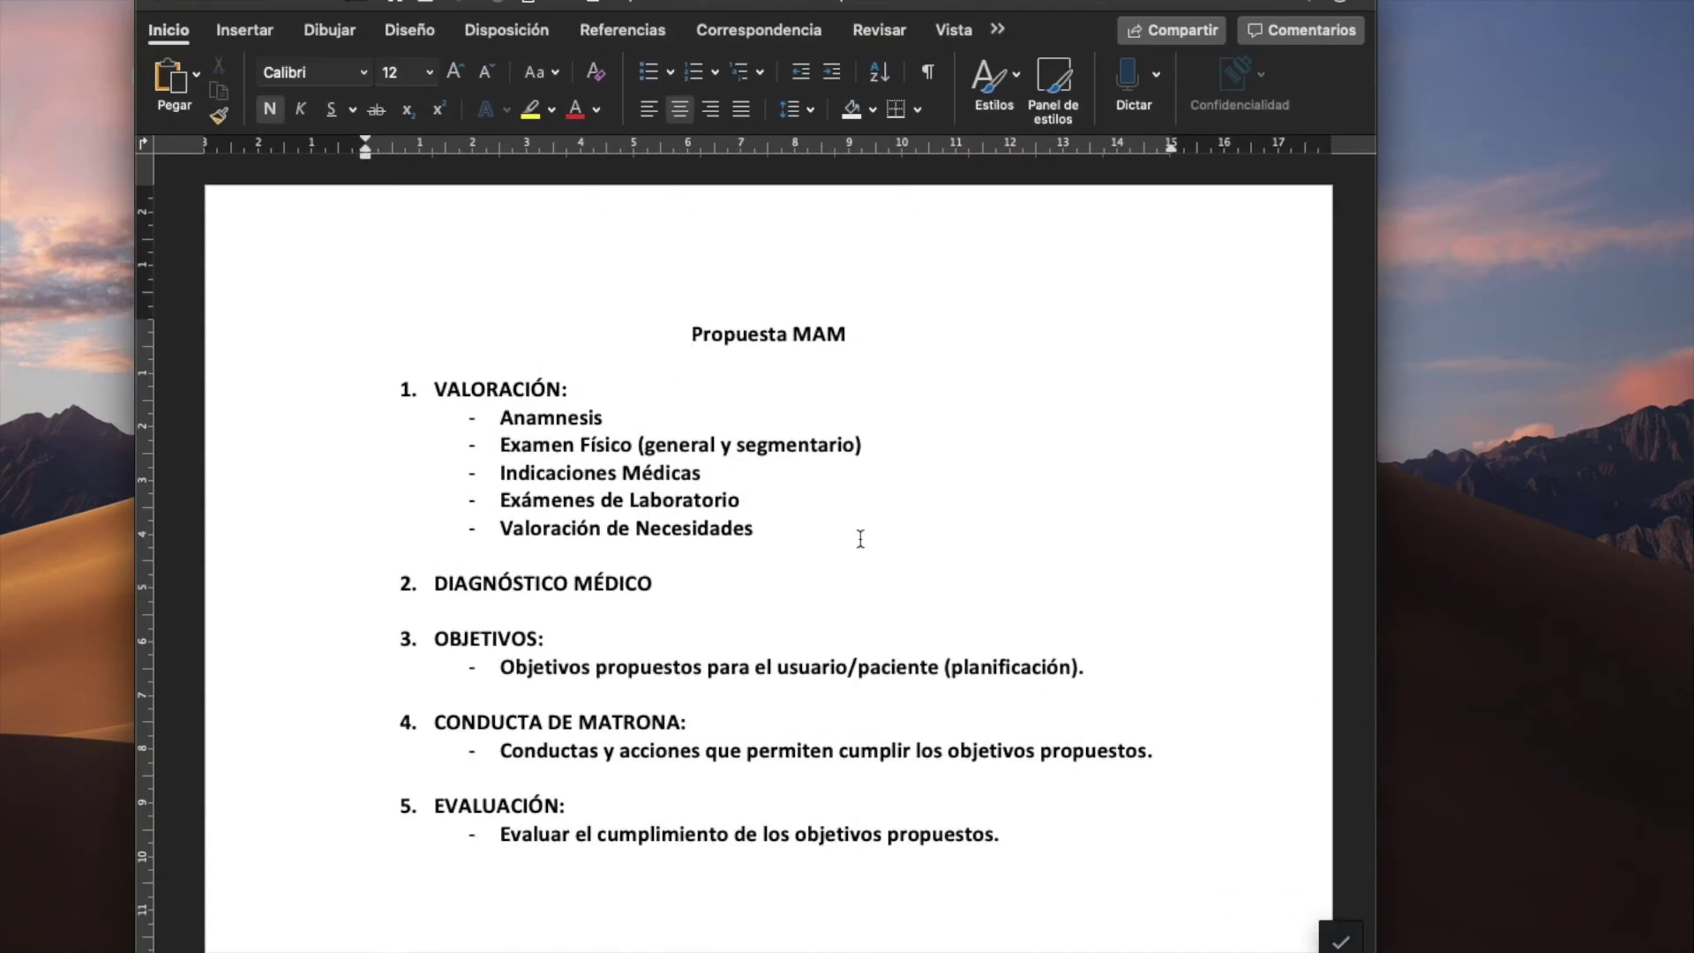
# Step: Read through the Propuesta MAM document and place the cursor in the blank area below the Evaluación section
pyautogui.scroll(-5, 873, 547)
pyautogui.scroll(5, 897, 555)
pyautogui.scroll(-4, 897, 555)
pyautogui.scroll(-3, 896, 555)
pyautogui.scroll(5, 897, 555)
pyautogui.scroll(-5, 896, 555)
pyautogui.click(674, 291)
pyautogui.click(745, 439)
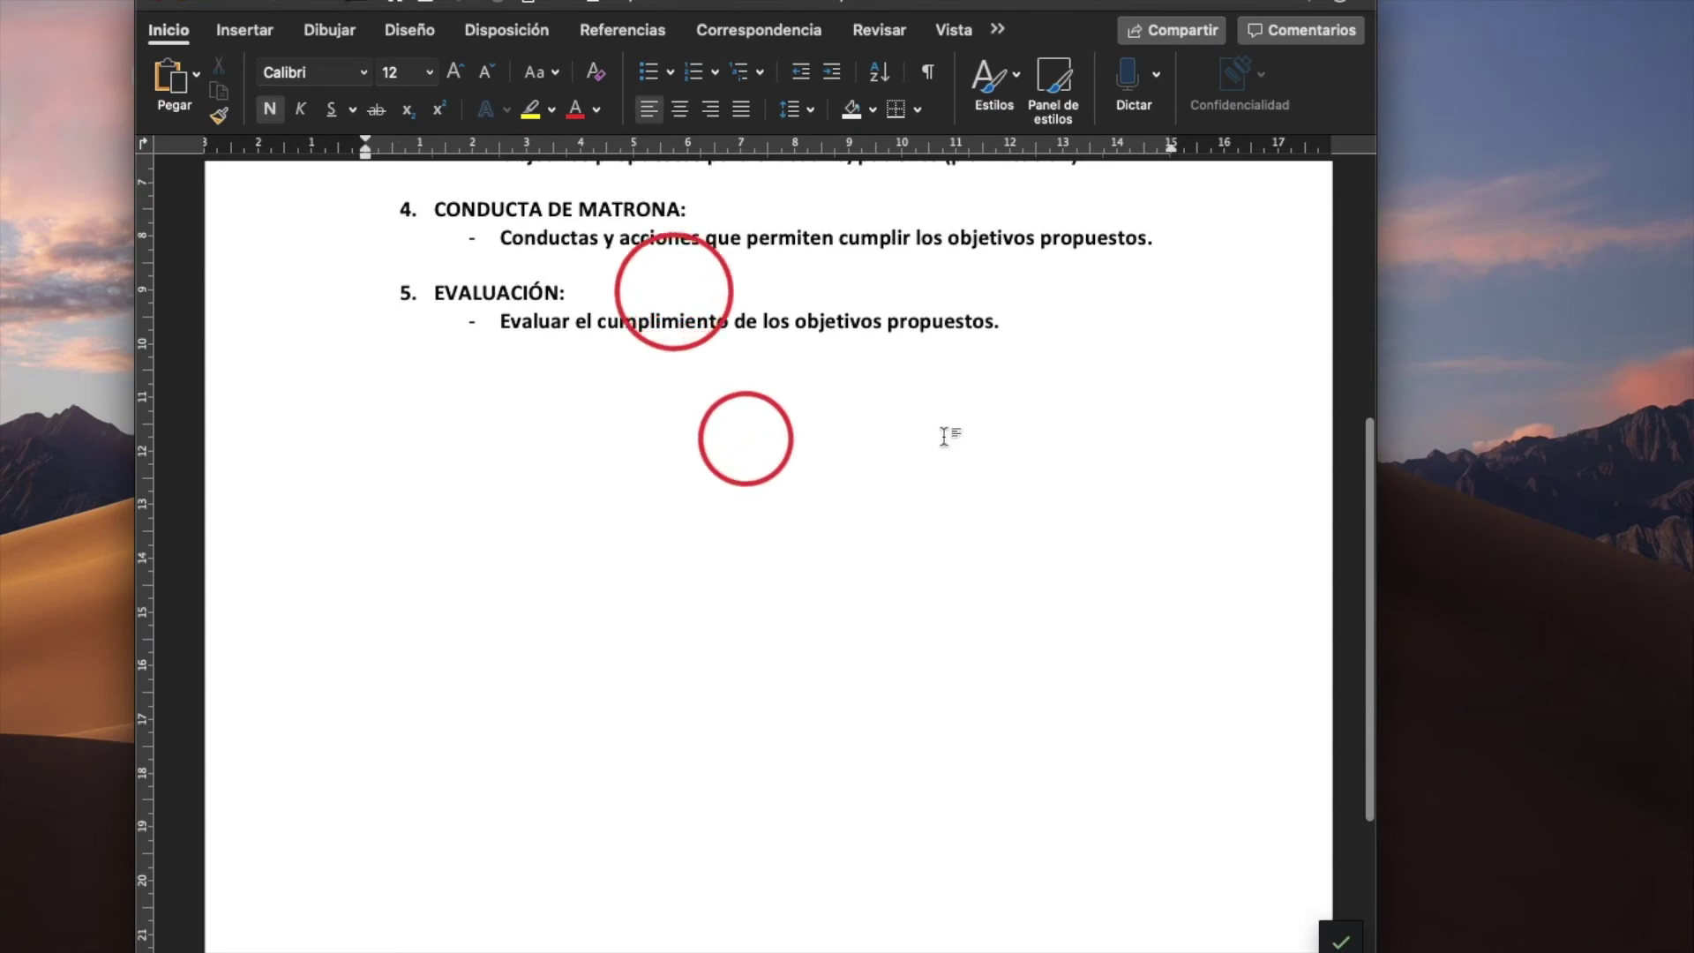
# Step: Add the text "jshsgdjdhkjadas" below the Evaluación section of Propuesta MAM, save the document and close it
pyautogui.write('jshsgdjdhkjadas')
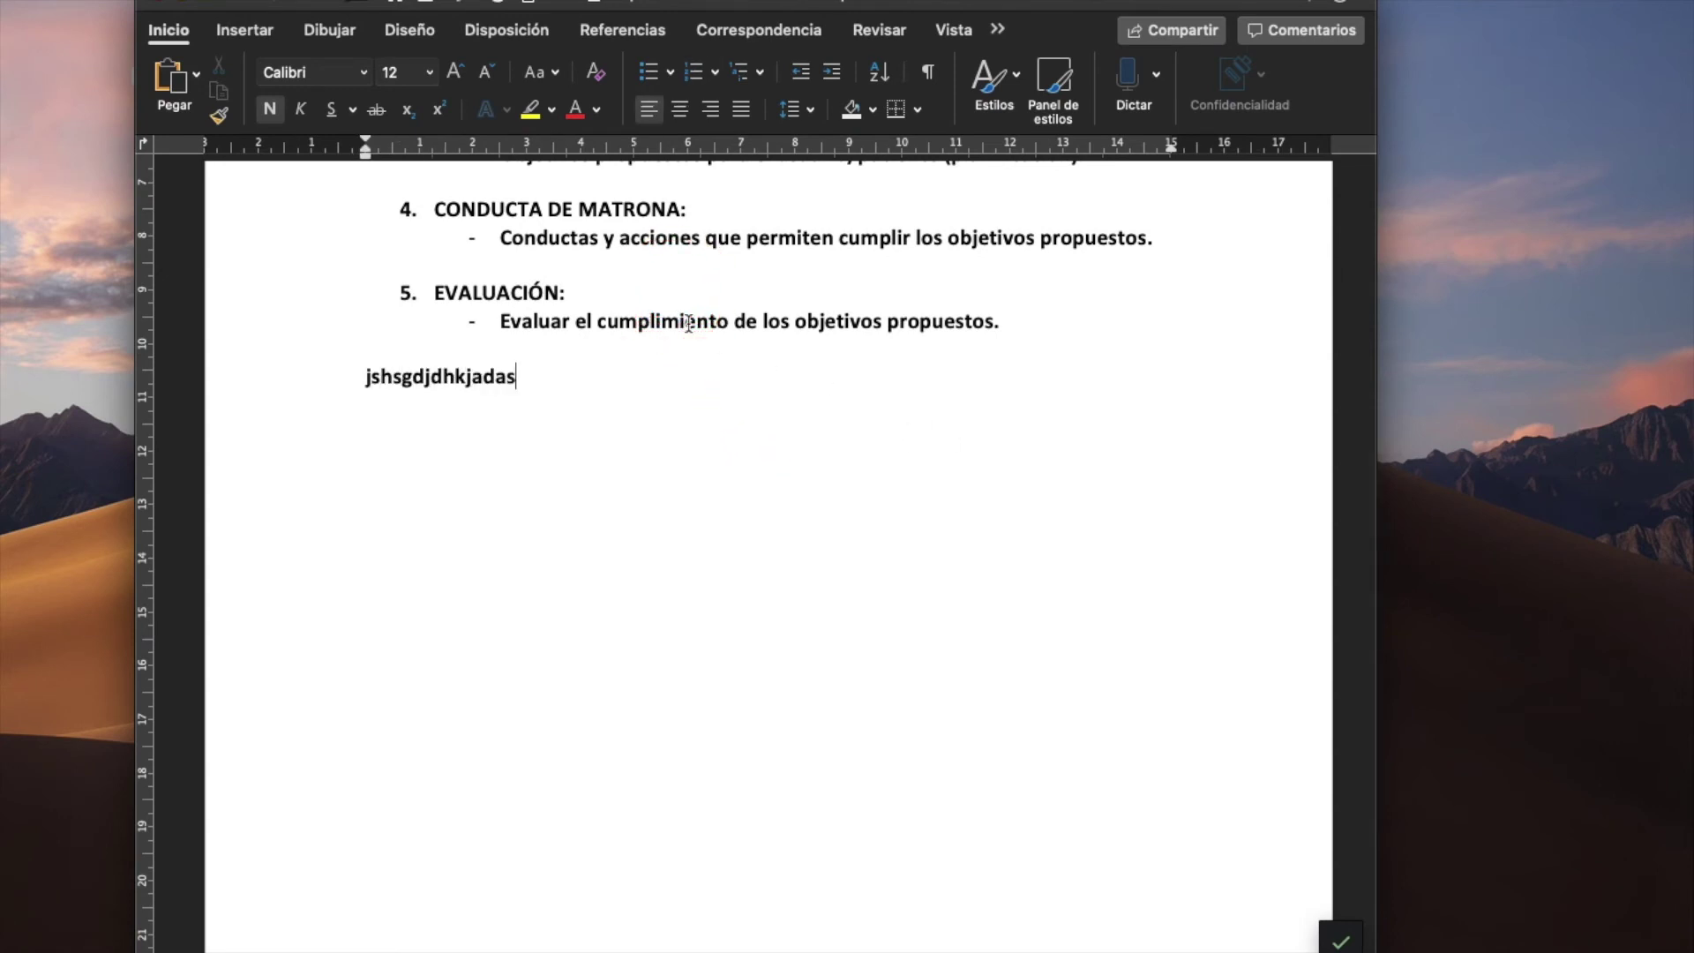
pyautogui.click(422, 3)
pyautogui.click(161, 3)
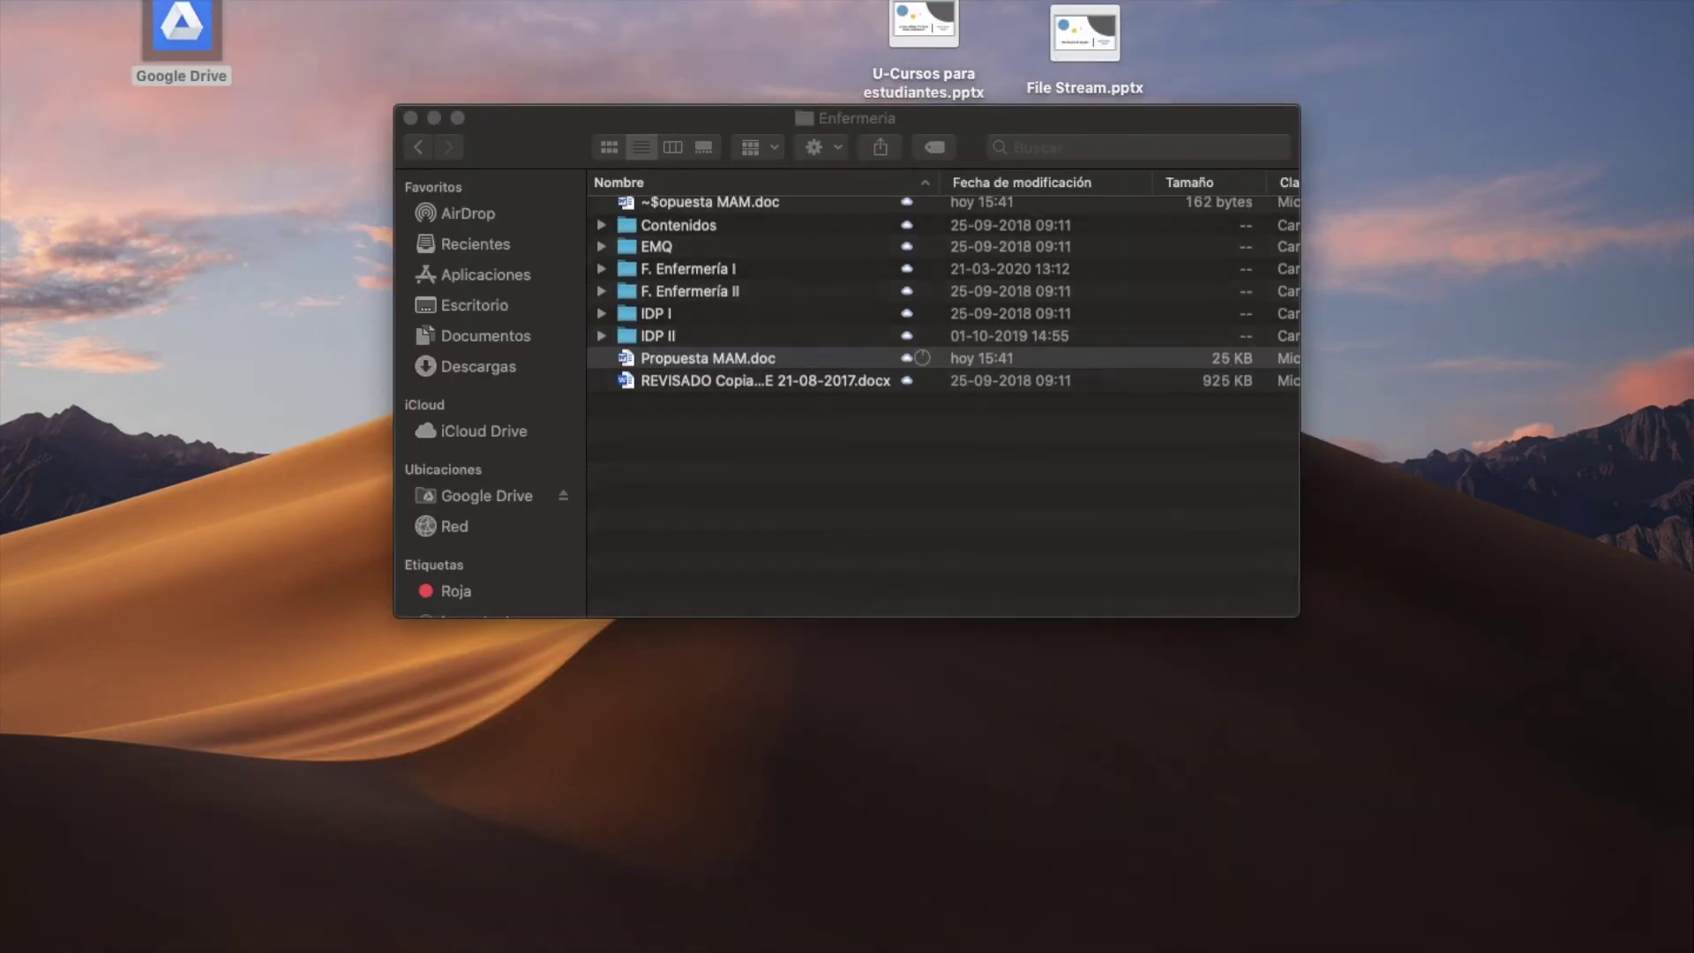
# Step: Check the Drive File Stream sync activity for Propuesta MAM.doc and return to the Mi unidad folder
pyautogui.click(1097, 3)
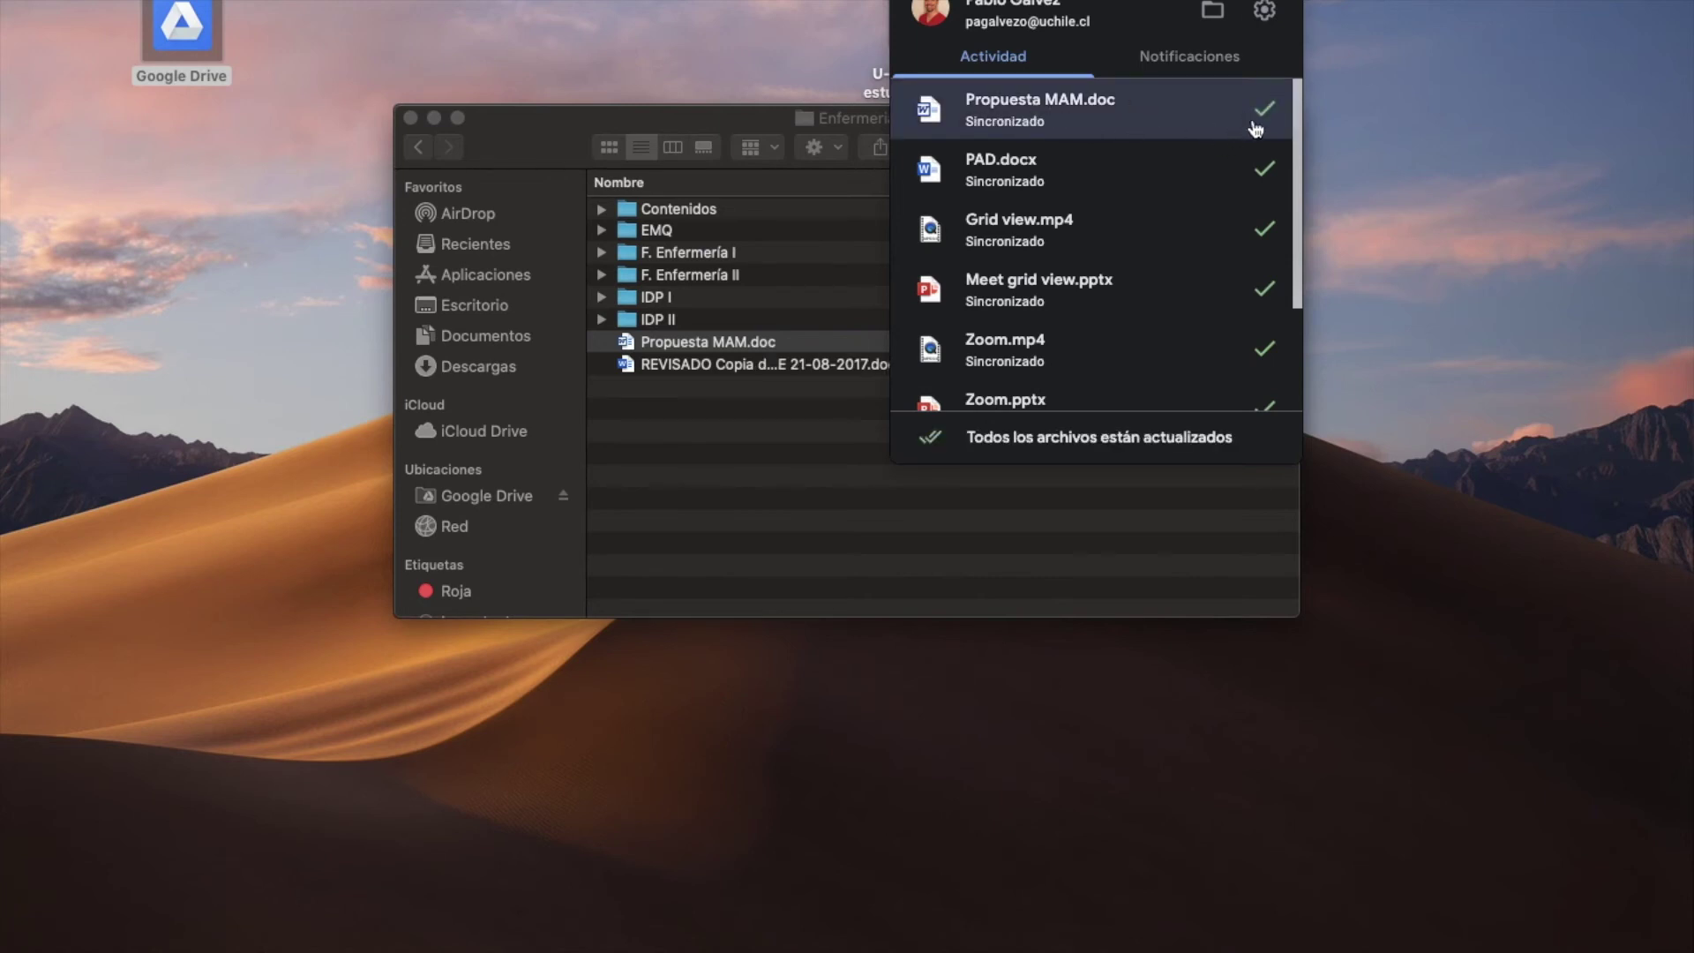
pyautogui.click(909, 183)
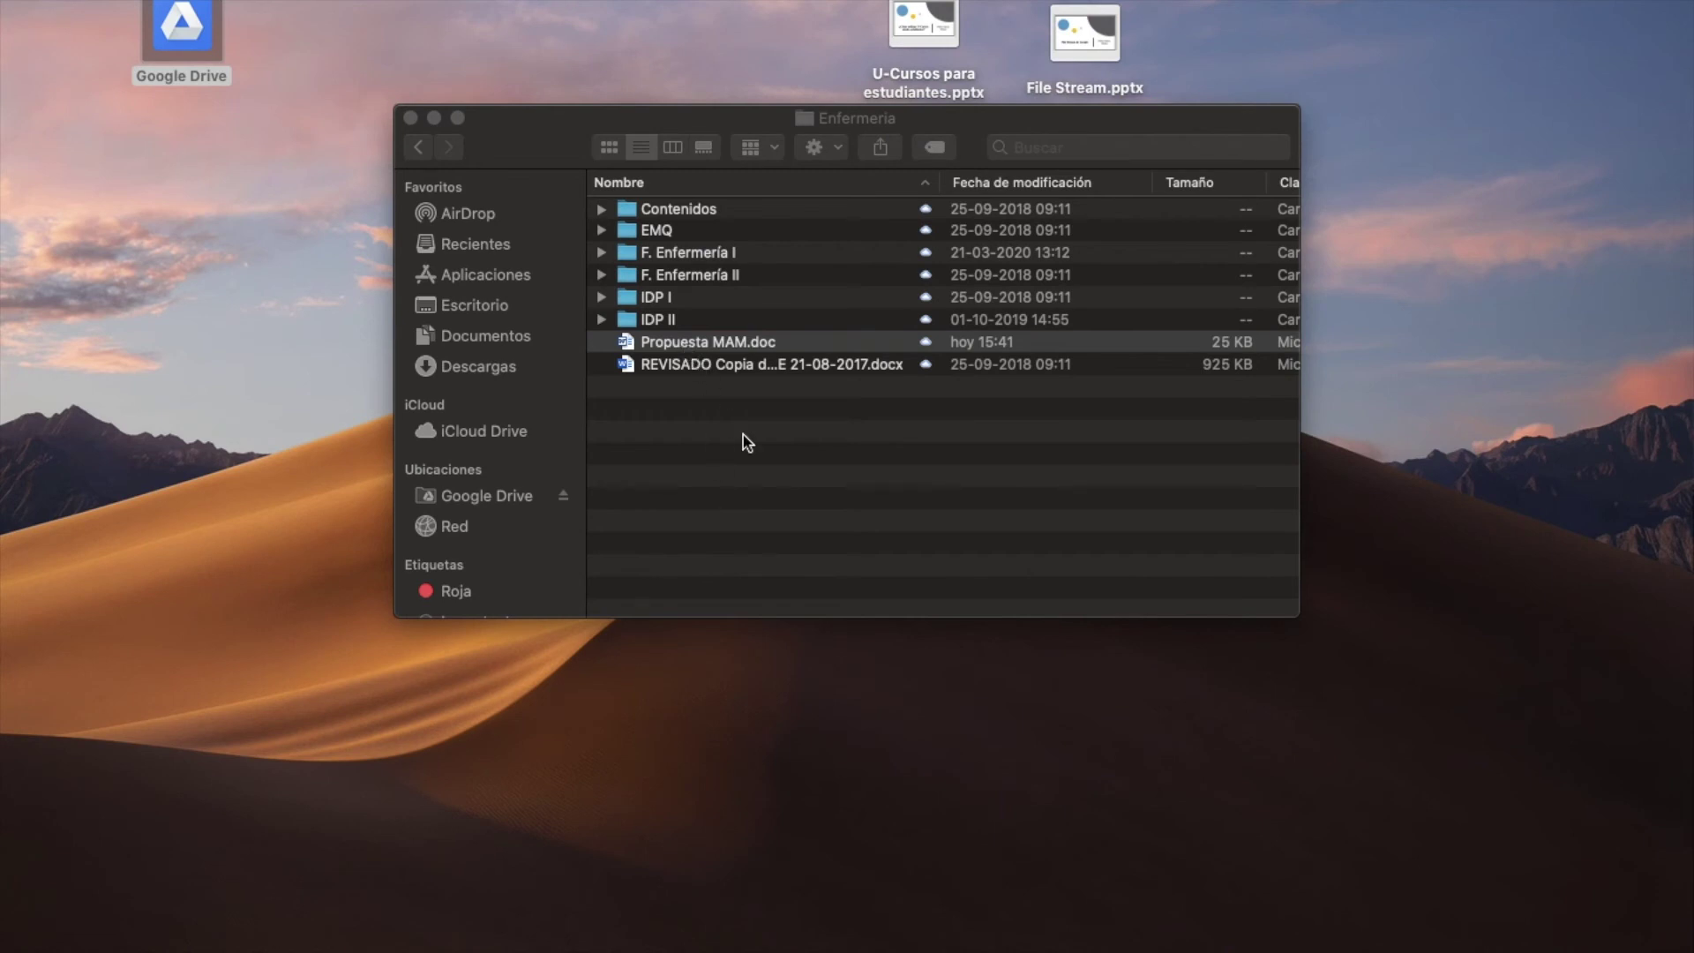
pyautogui.click(732, 406)
pyautogui.doubleClick(678, 210)
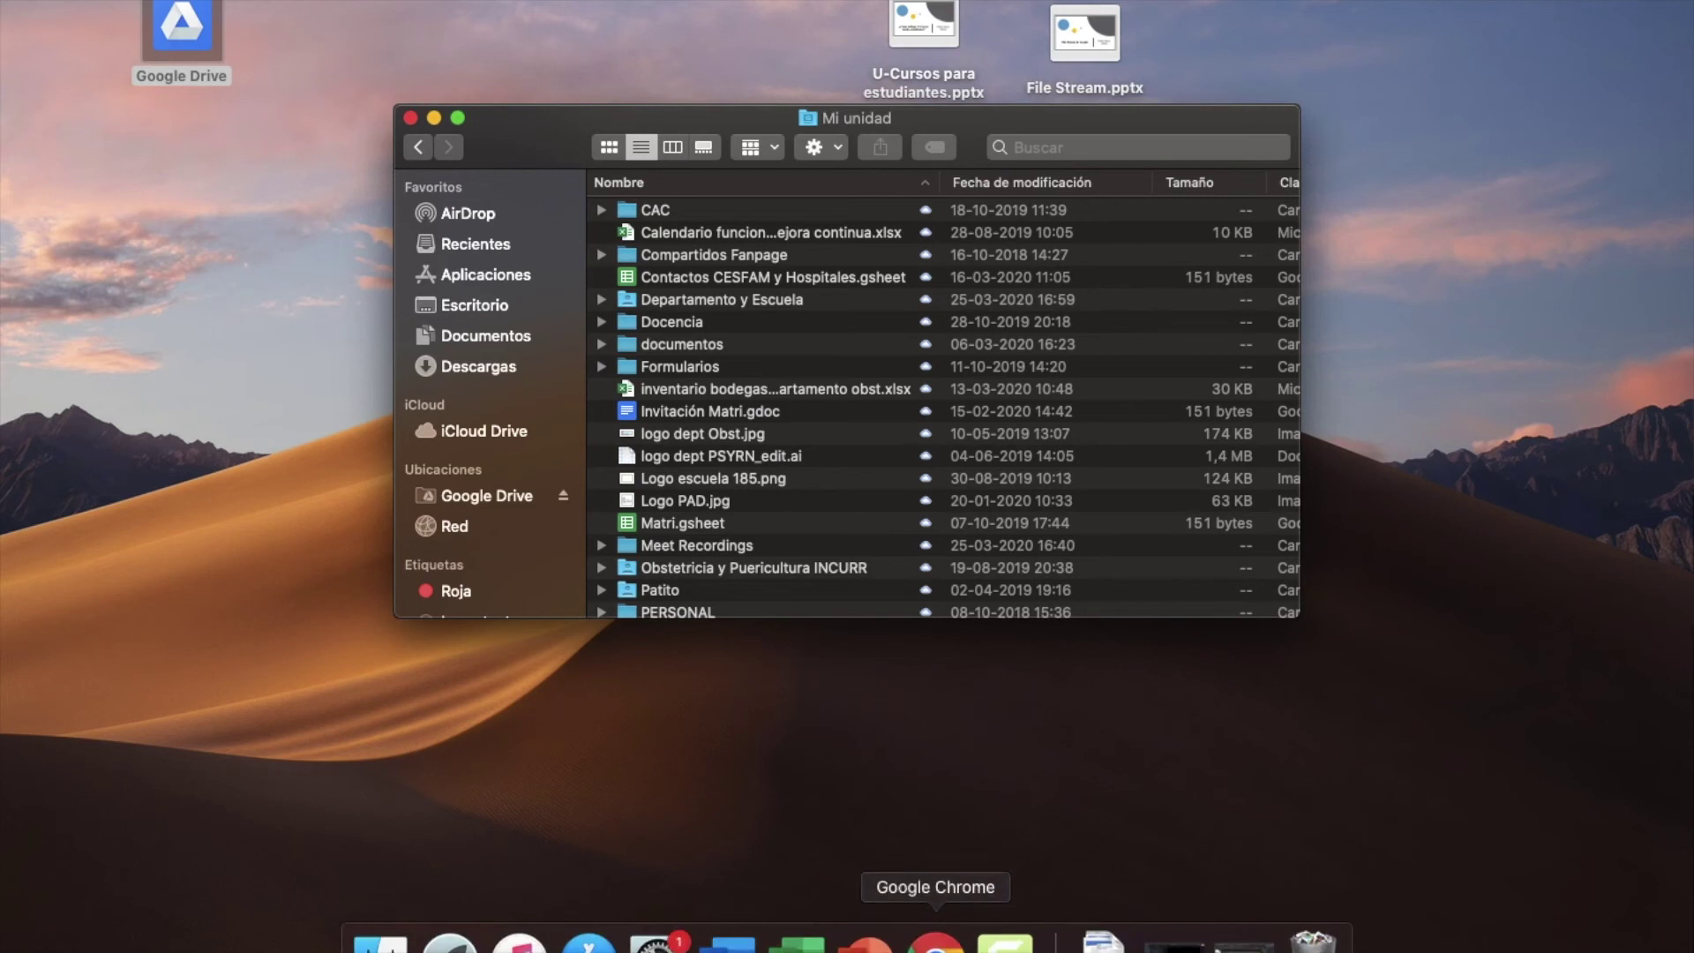
# Step: Create a blank Word document containing "prueba" and save it as prueba in .docx format to Escritorio, closing it when done
pyautogui.click(728, 943)
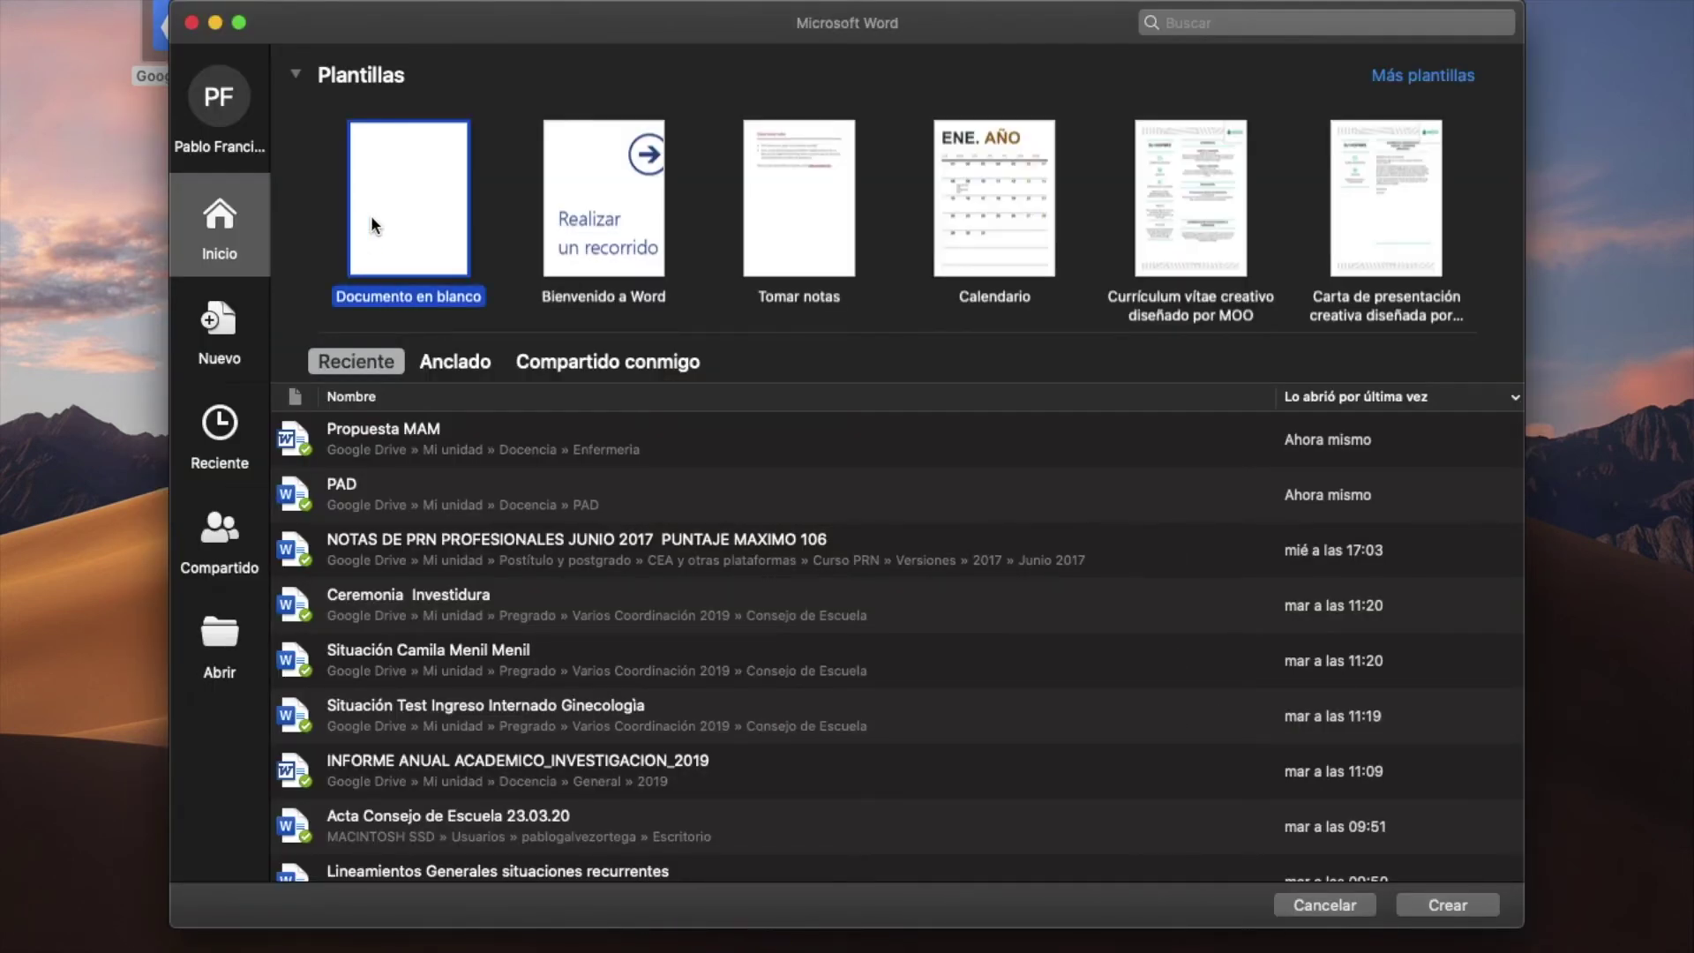
pyautogui.click(373, 220)
pyautogui.click(374, 221)
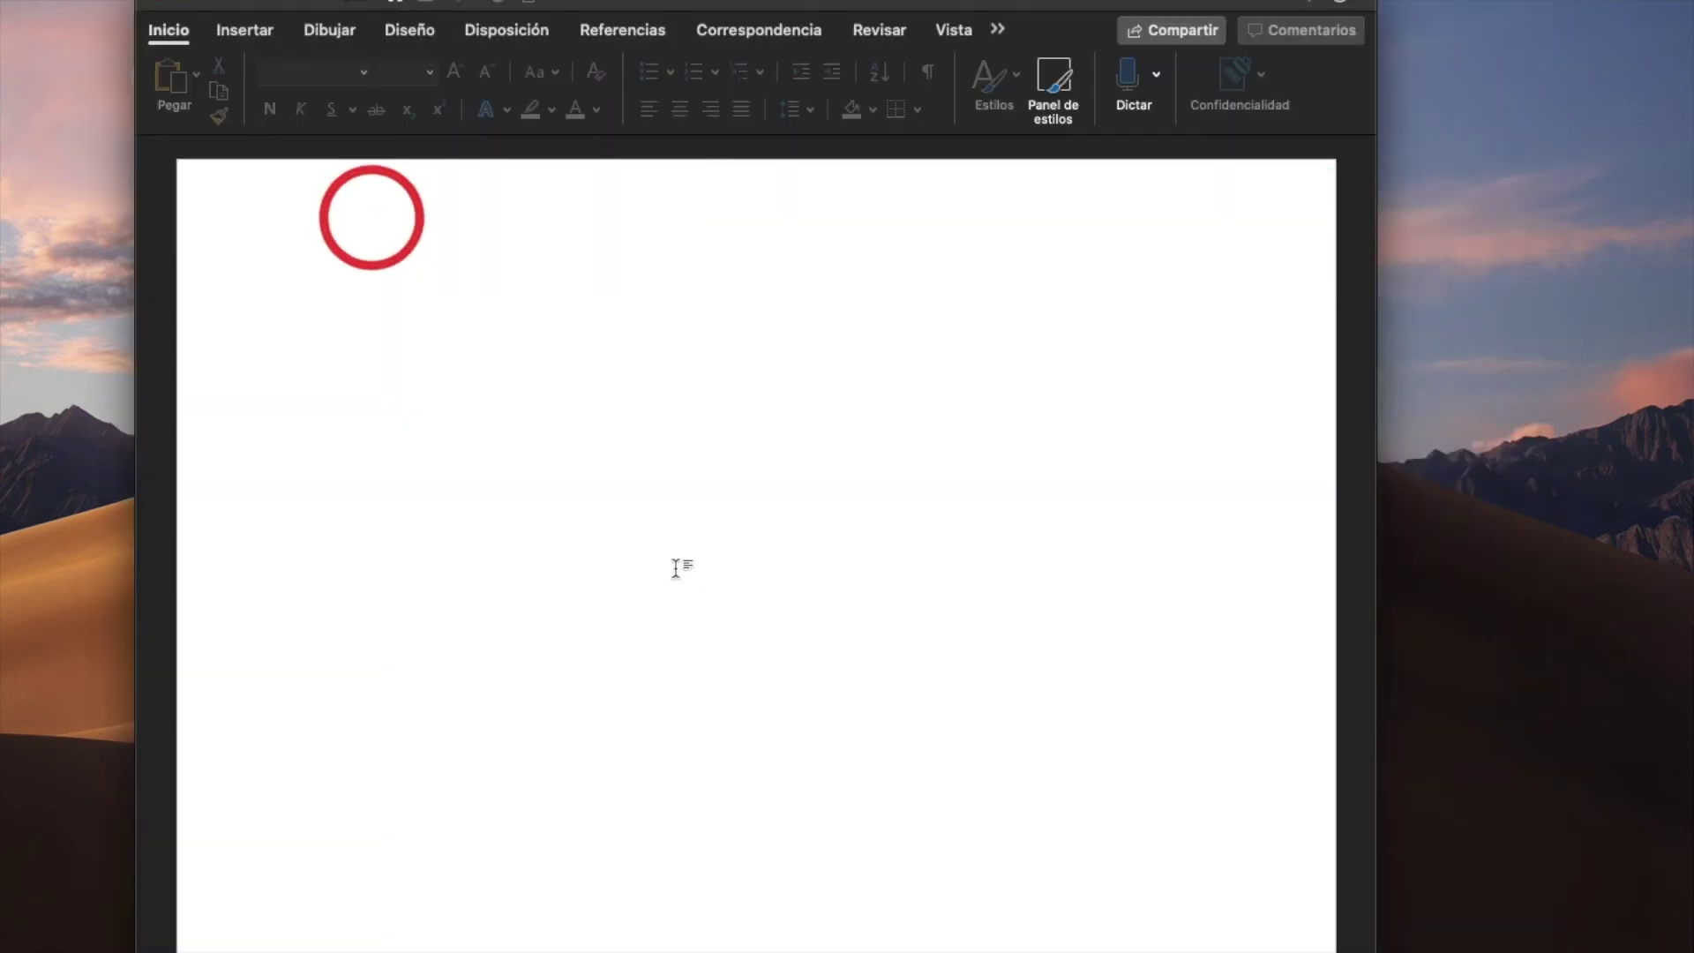
pyautogui.click(658, 475)
pyautogui.write('prueba')
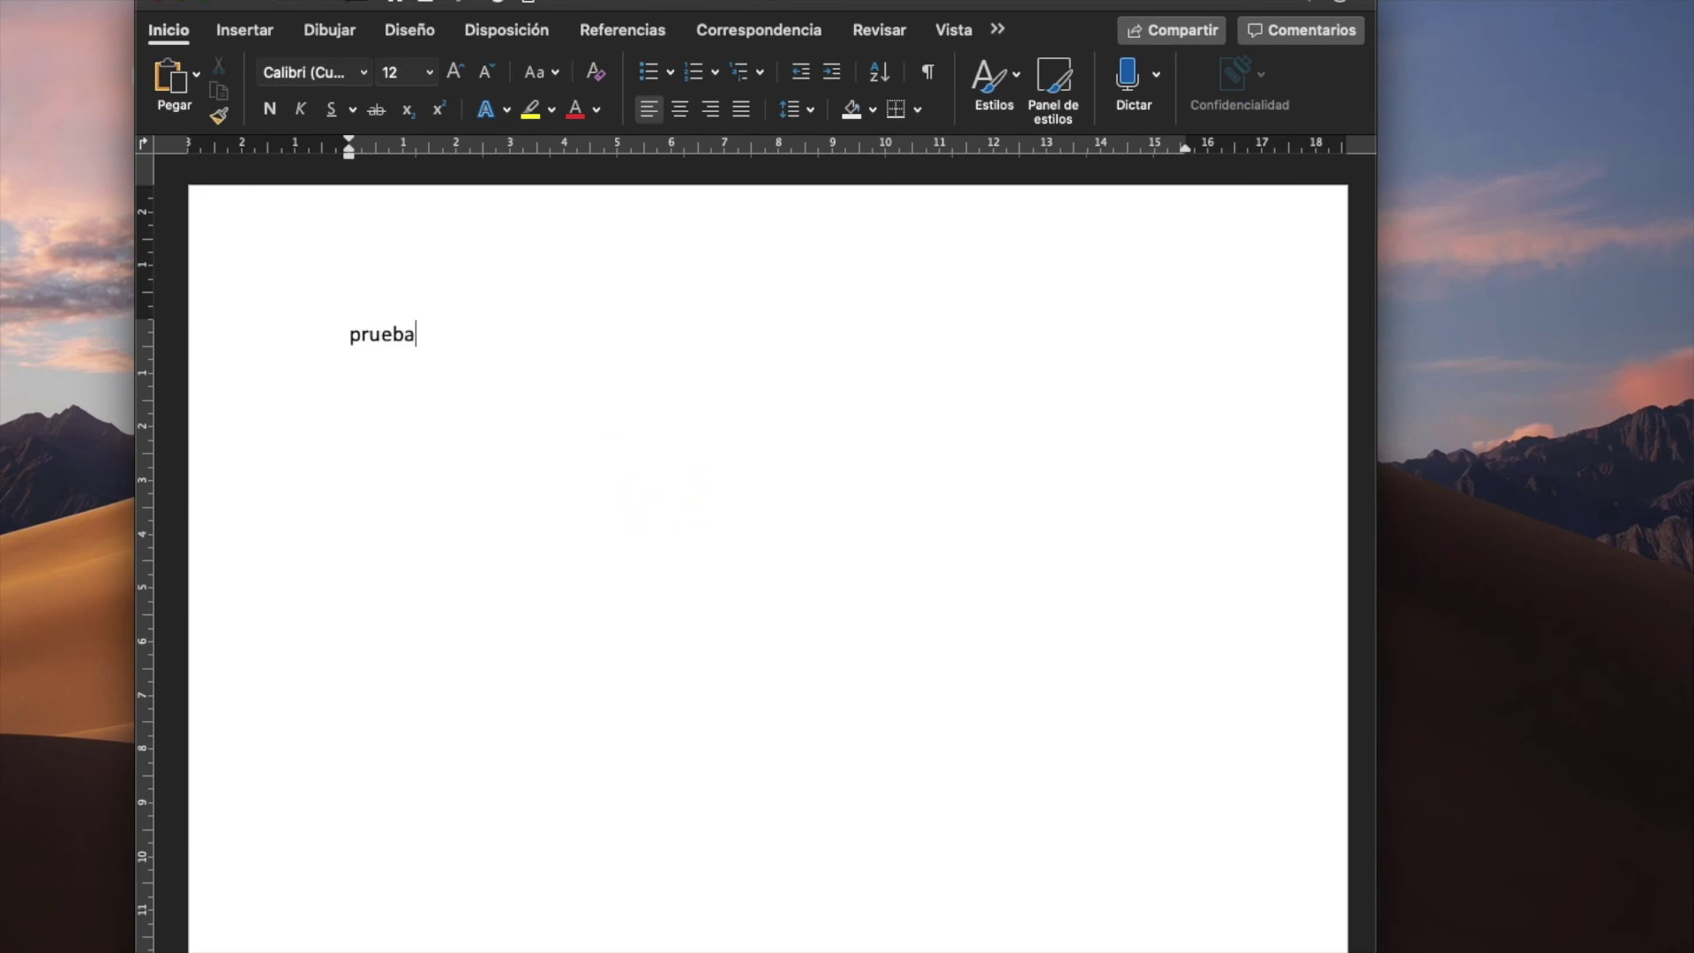
pyautogui.click(437, 4)
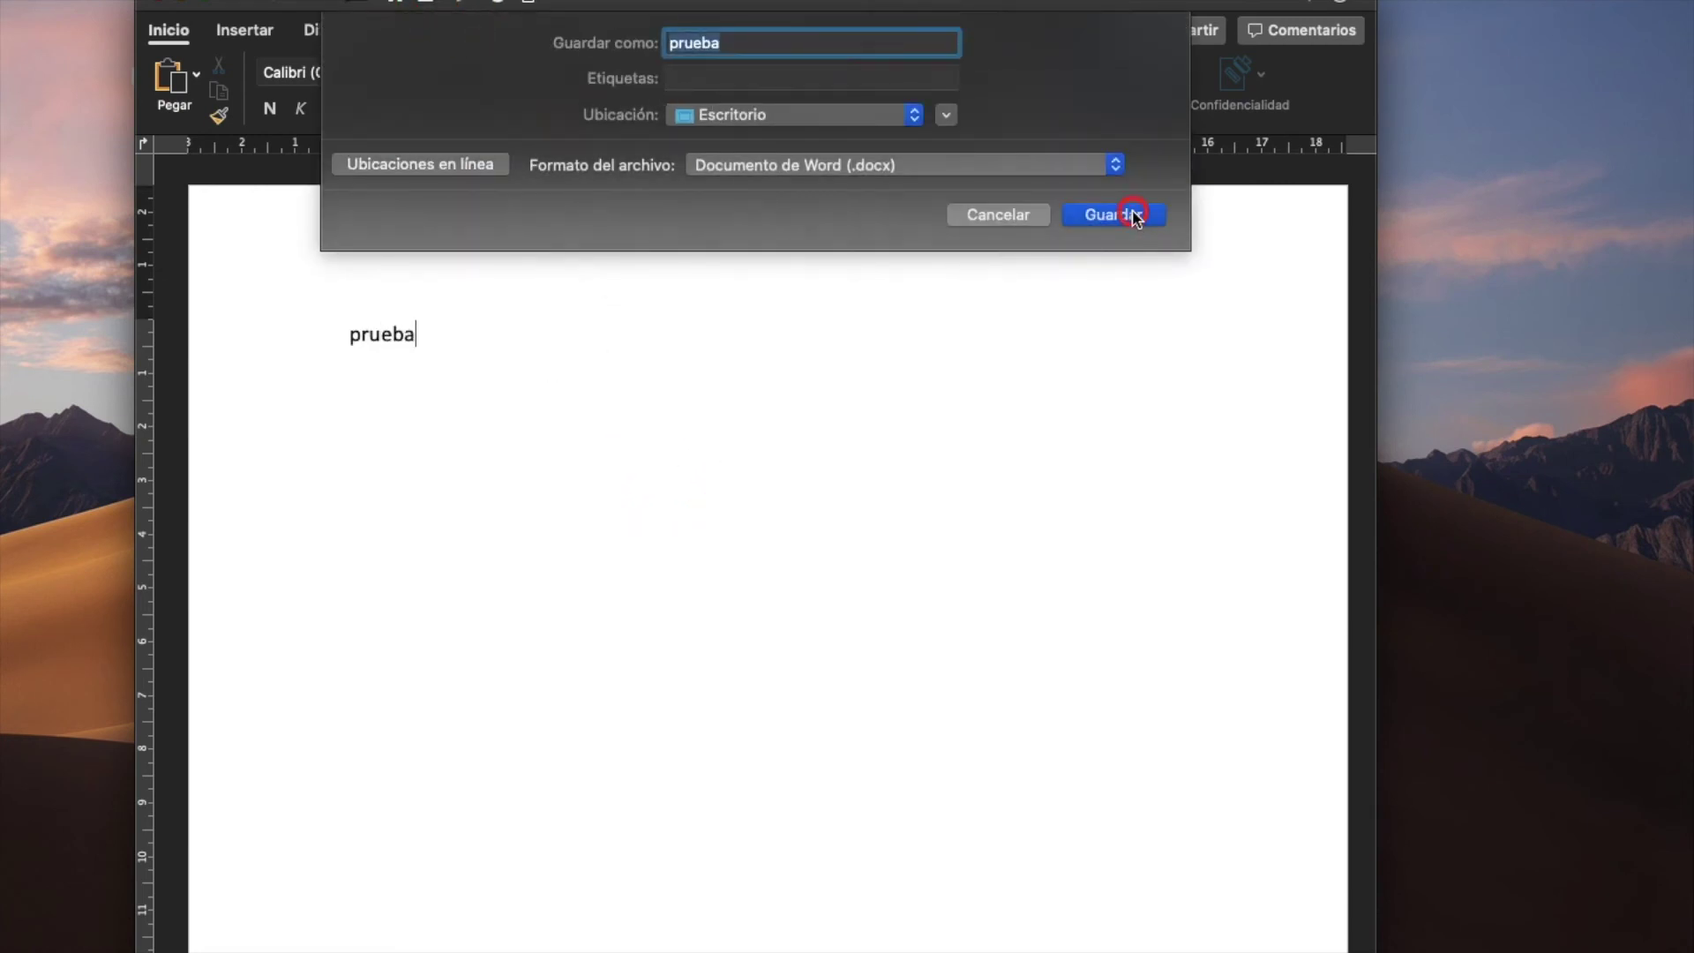
pyautogui.click(1114, 215)
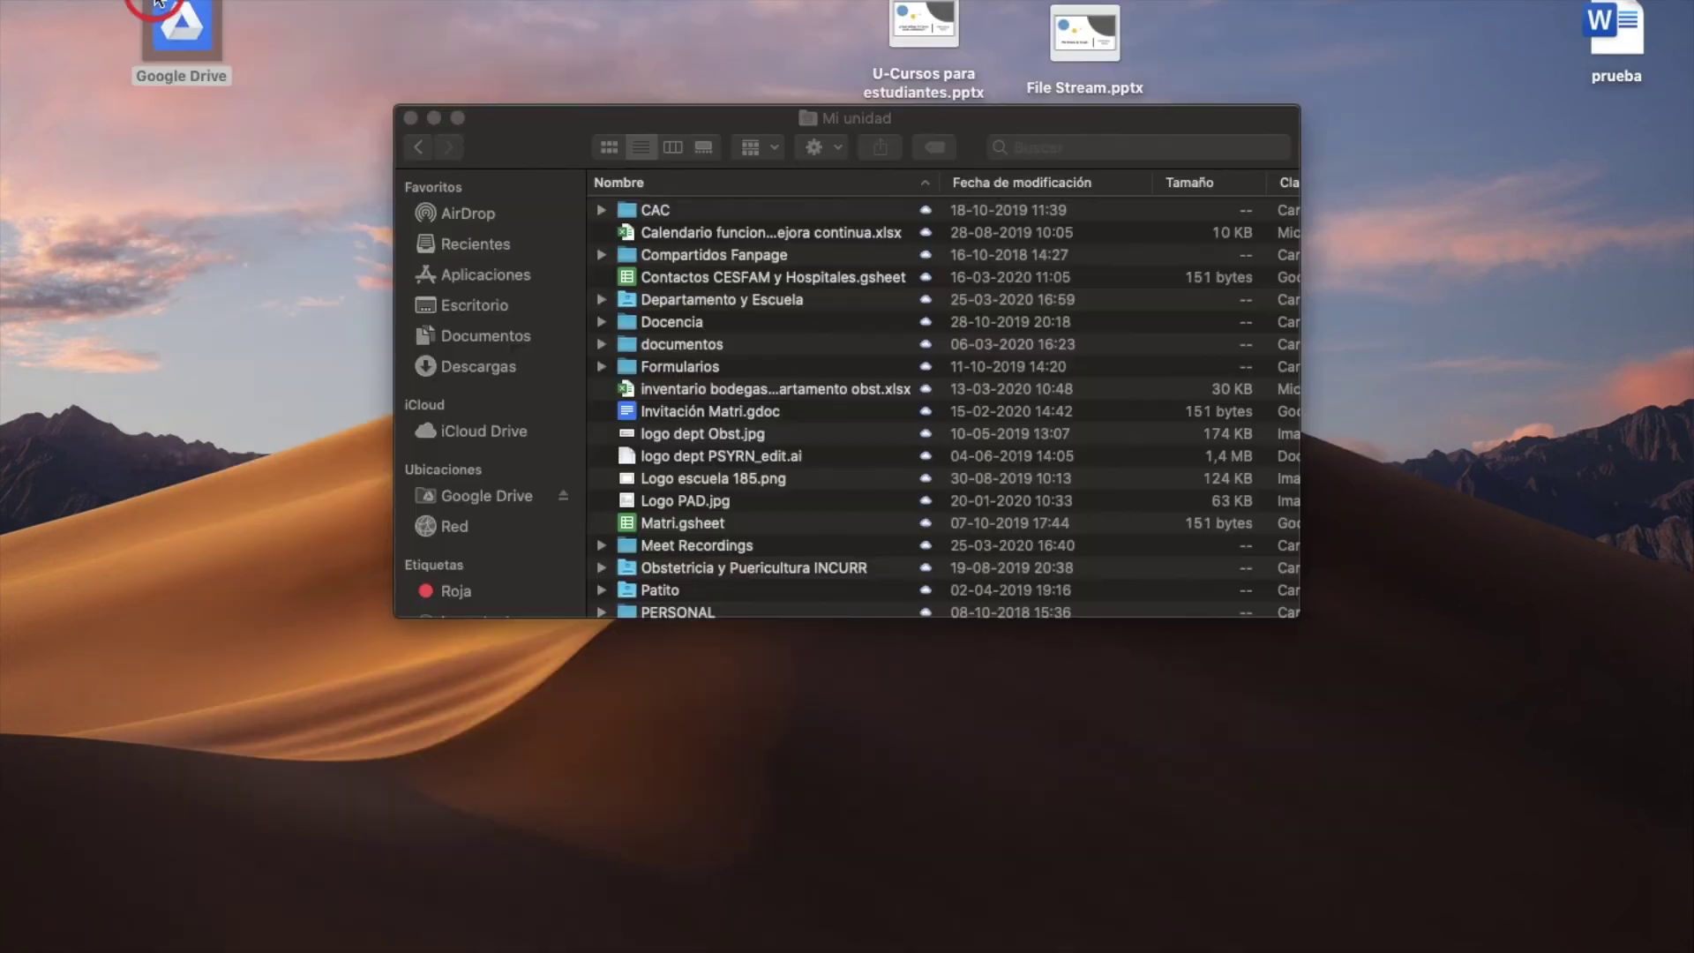
# Step: Copy the prueba document from the desktop into the Mi unidad folder and select the copy there
pyautogui.click(418, 147)
pyautogui.click(448, 146)
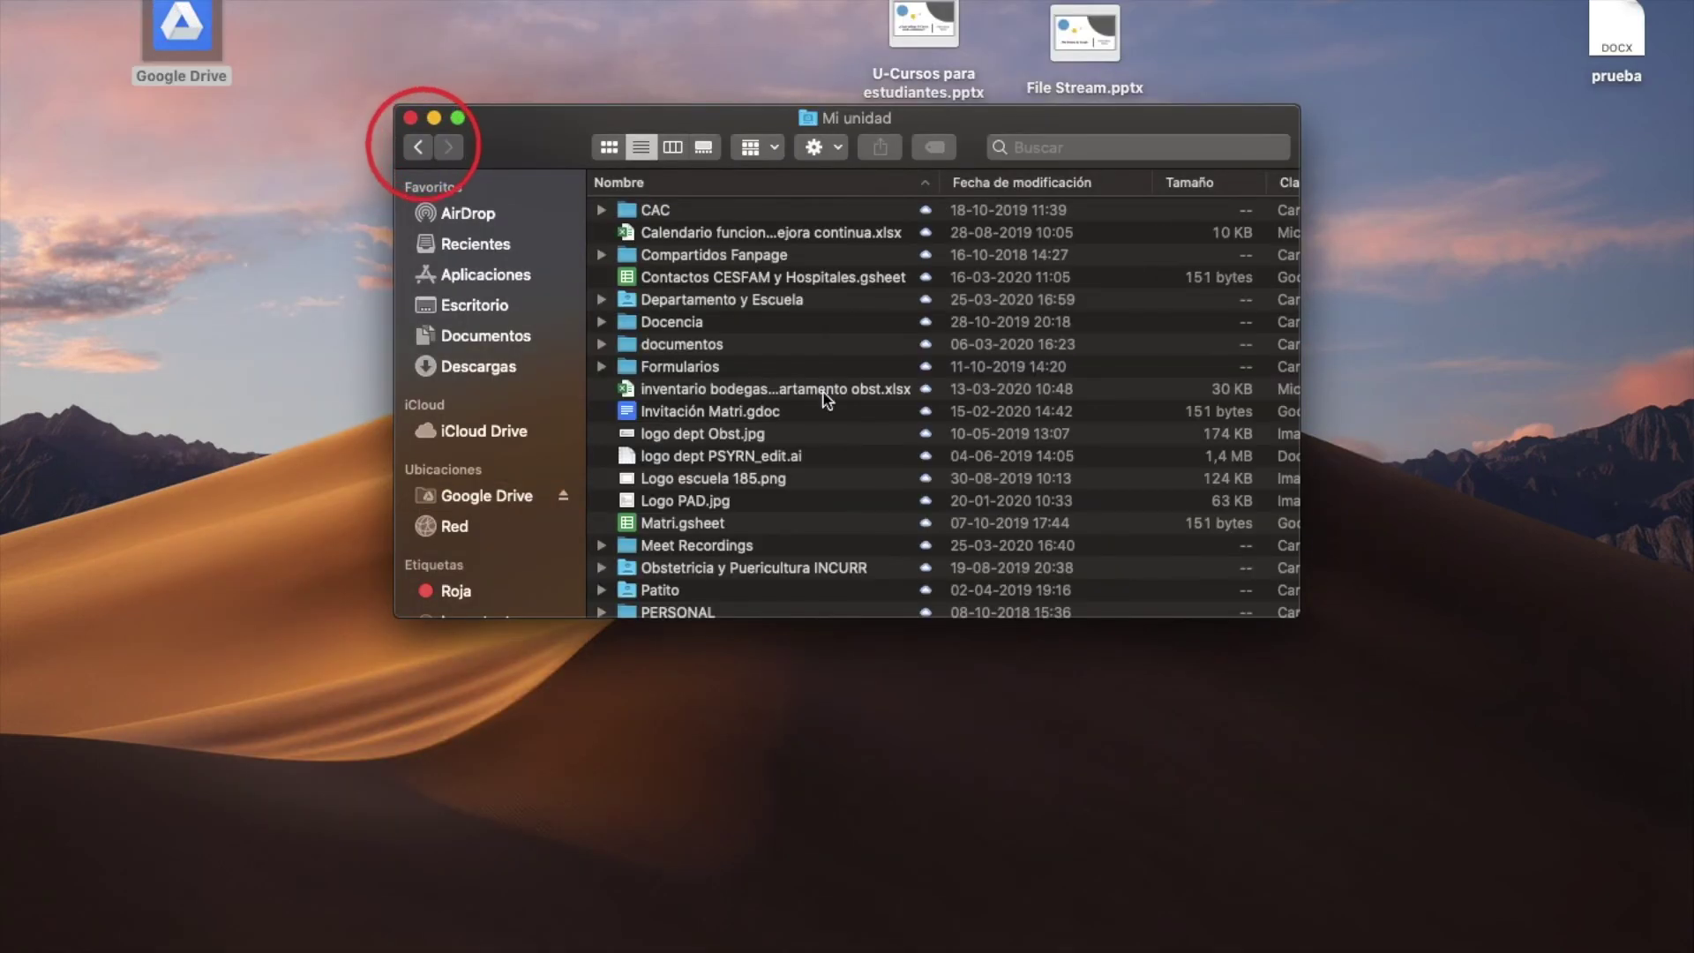
pyautogui.scroll(-2, 824, 537)
pyautogui.moveTo(1587, 30); pyautogui.dragTo(864, 428)
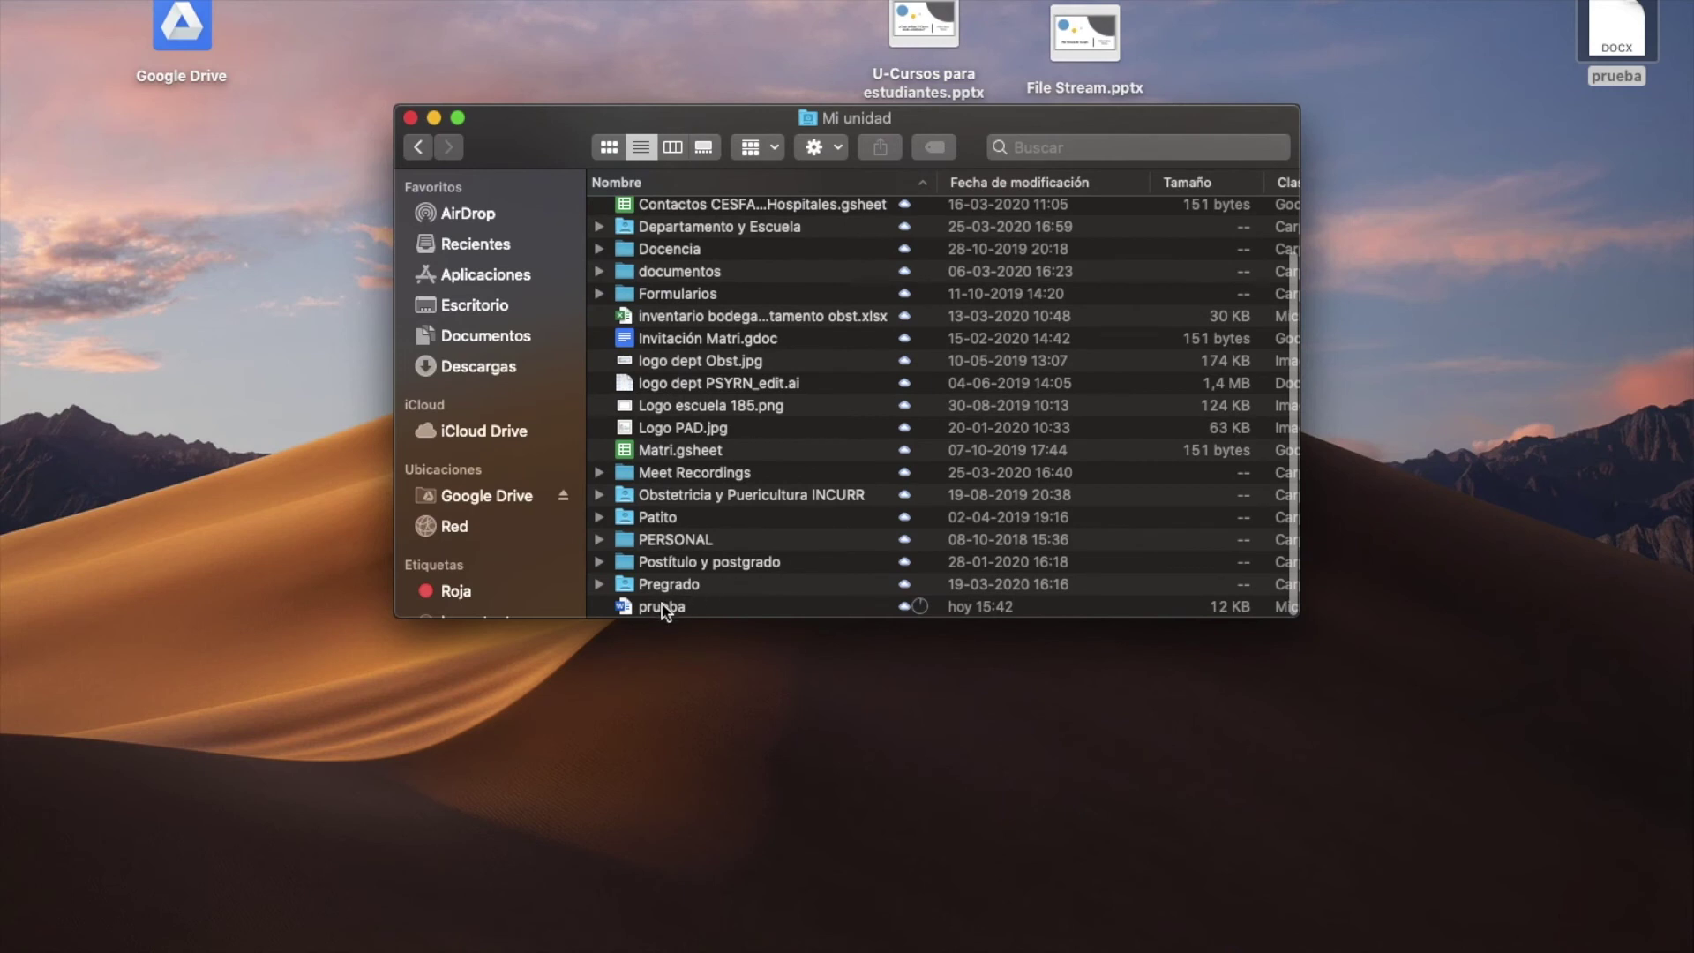
pyautogui.click(665, 609)
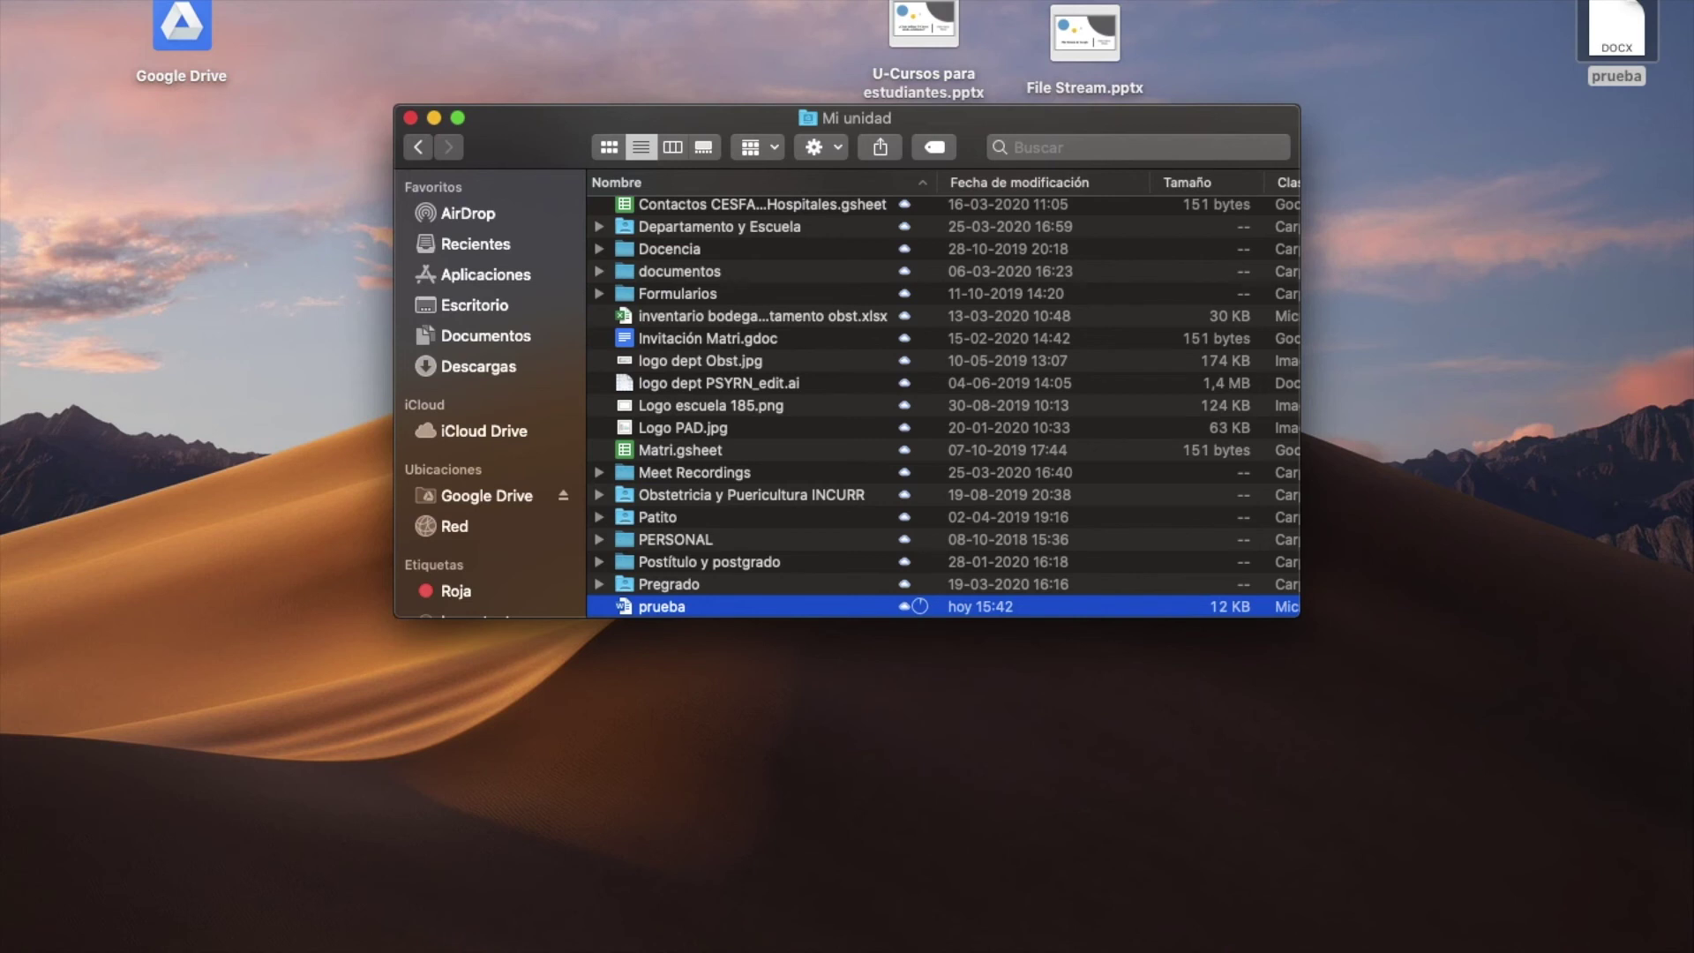
# Step: Check the File Stream sync activity for prueba.docx and examine the cloud status icons of the items in Mi unidad
pyautogui.click(1096, 0)
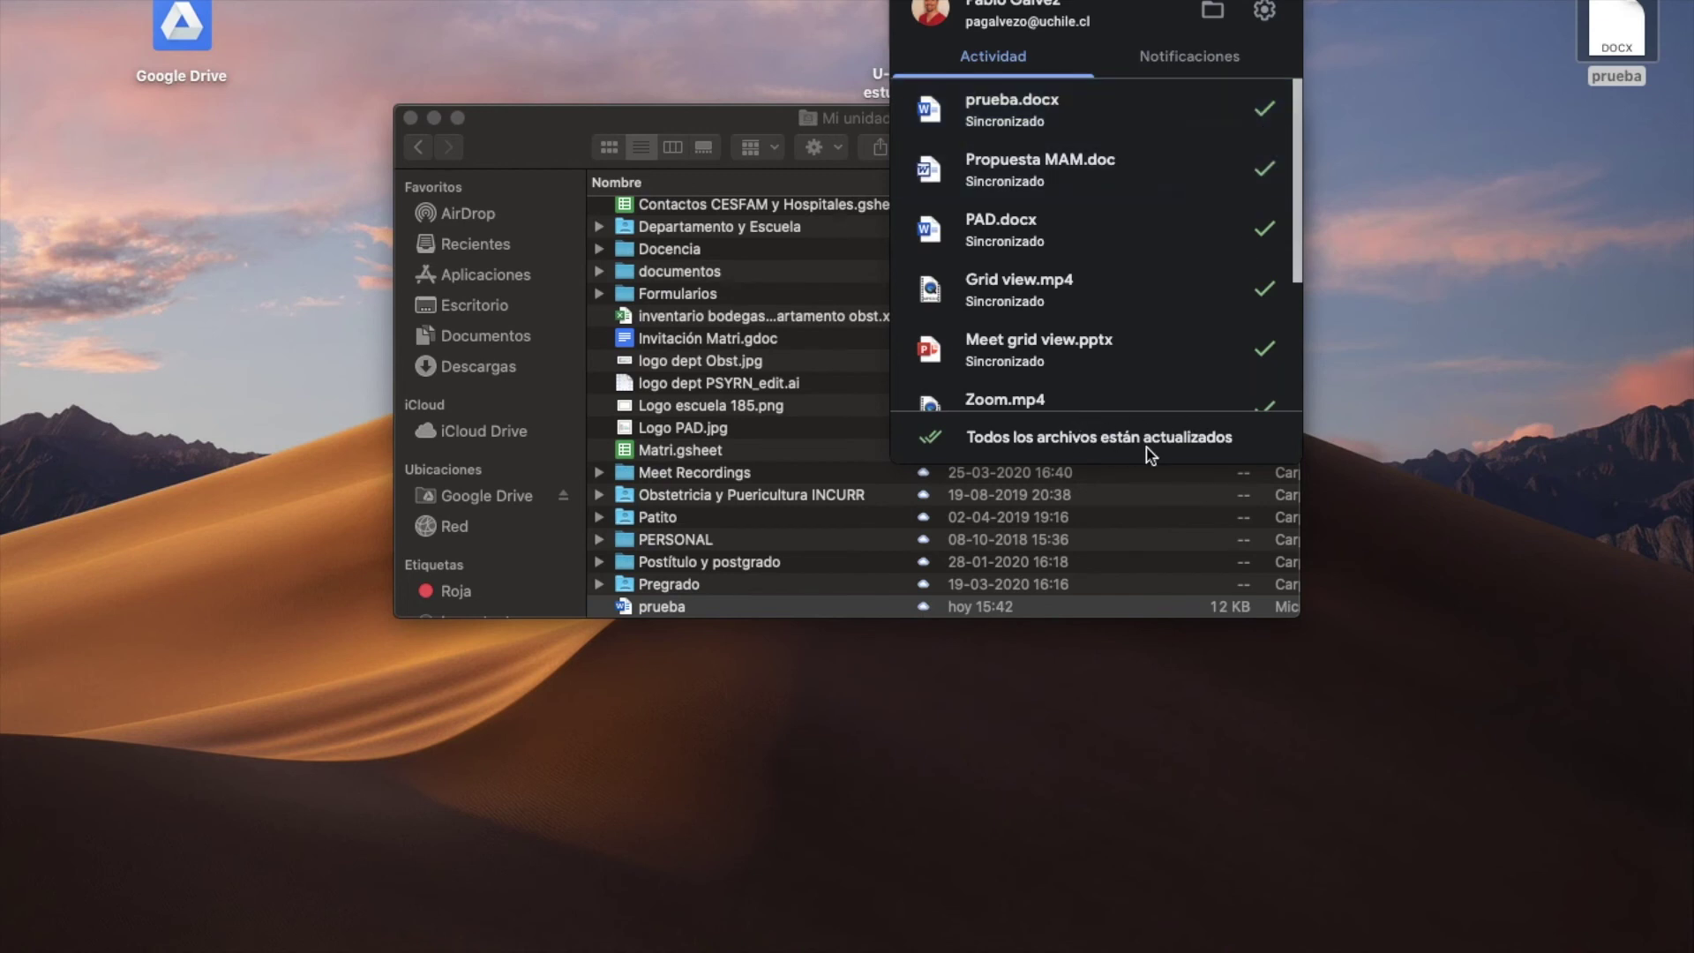
pyautogui.click(733, 390)
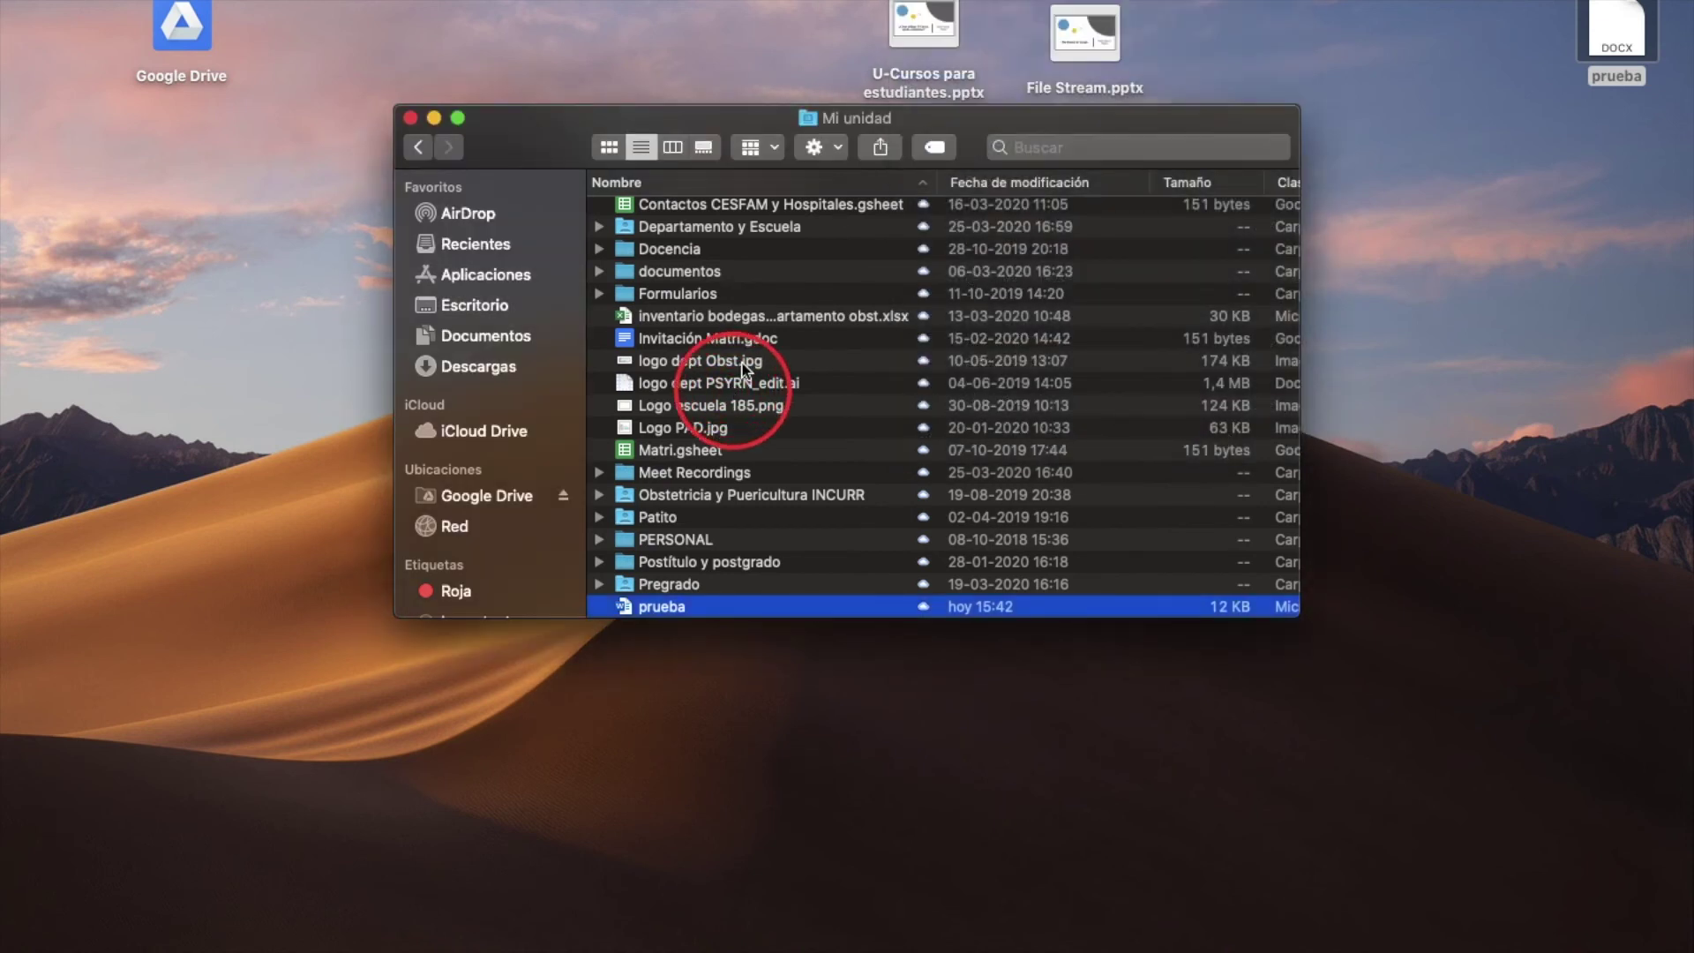
pyautogui.scroll(3, 733, 335)
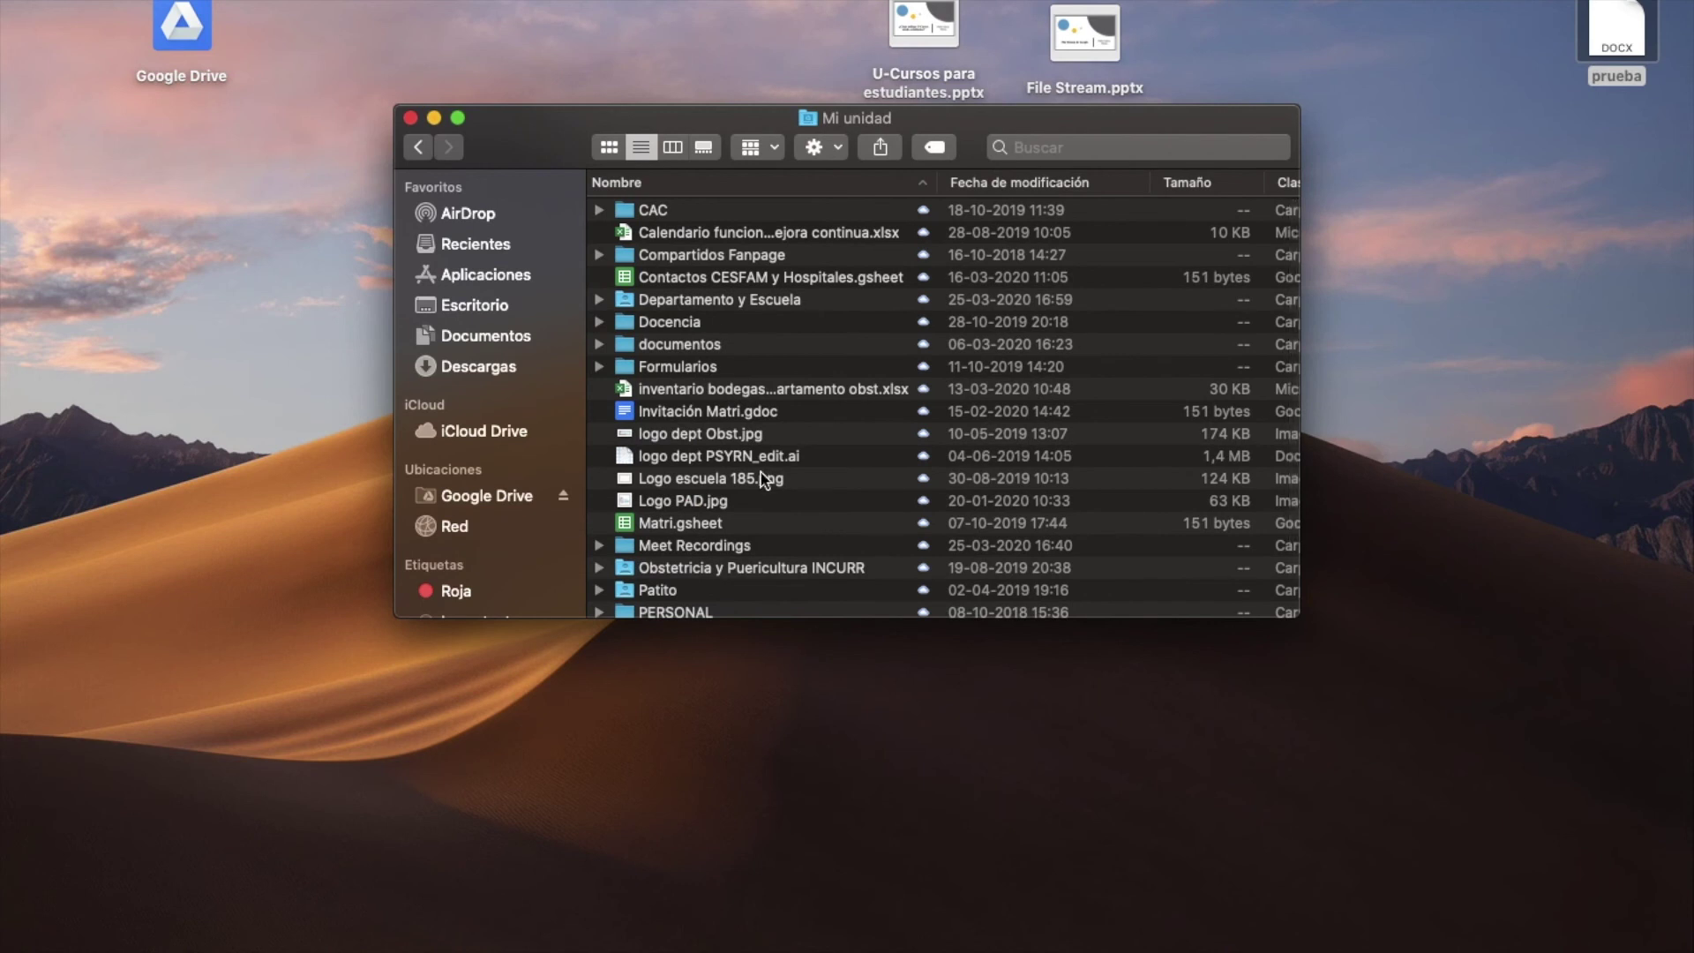
pyautogui.scroll(-3, 761, 473)
pyautogui.scroll(3, 811, 459)
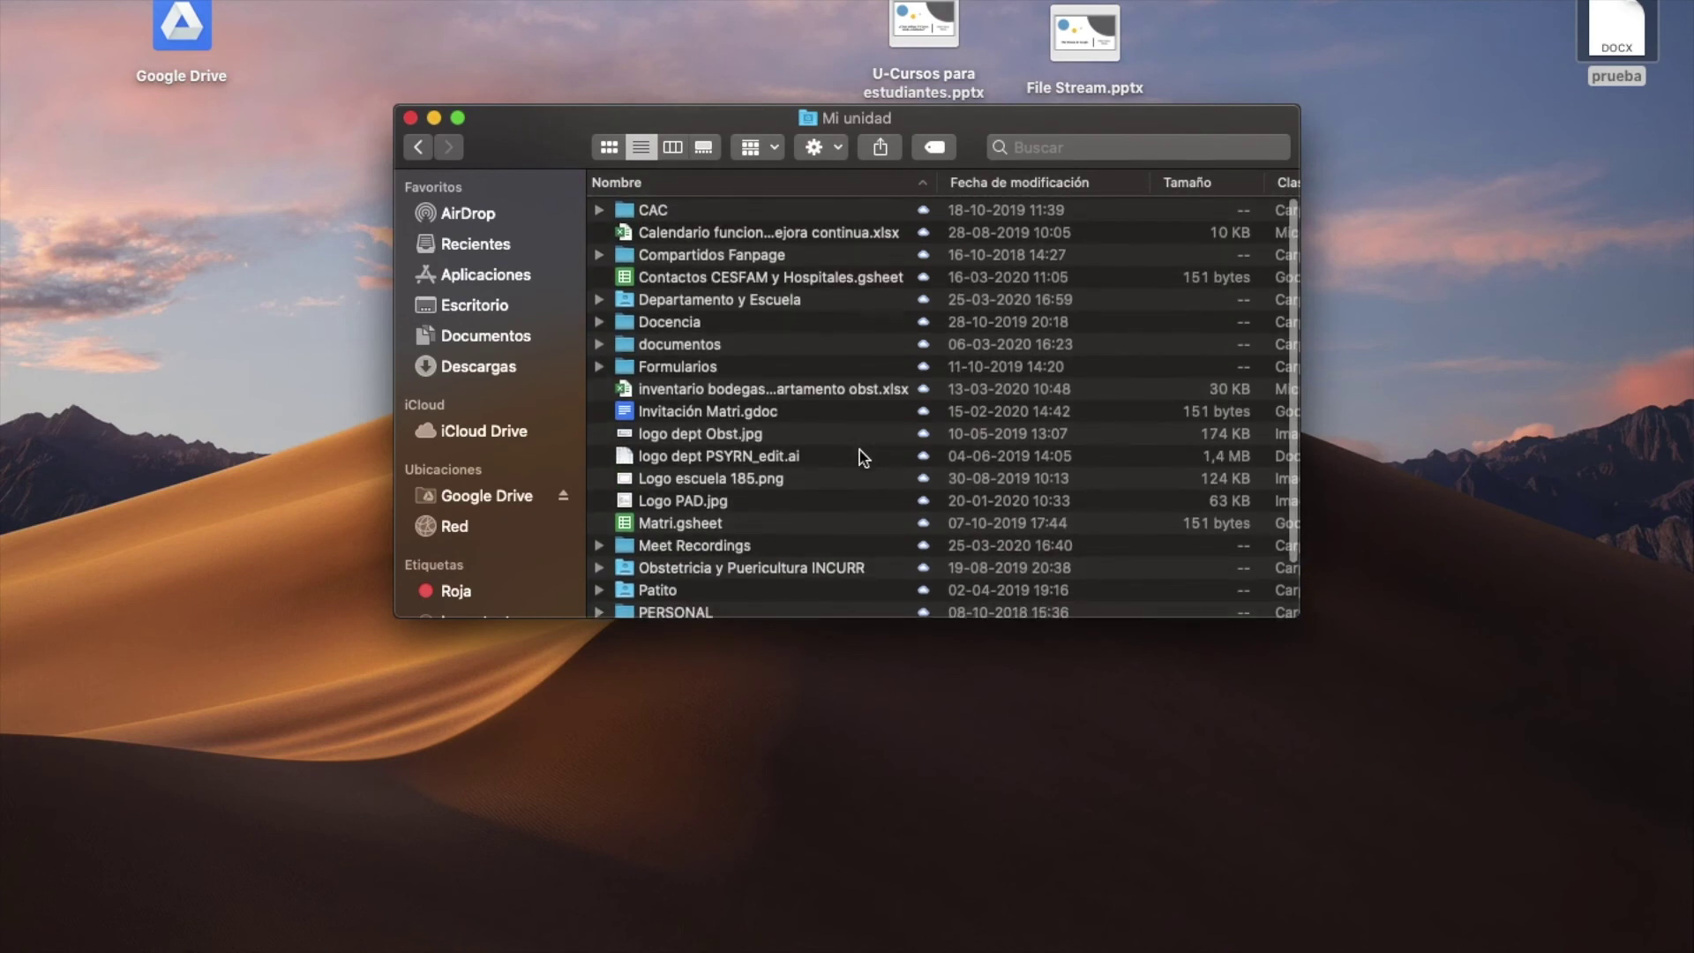
pyautogui.scroll(-3, 924, 526)
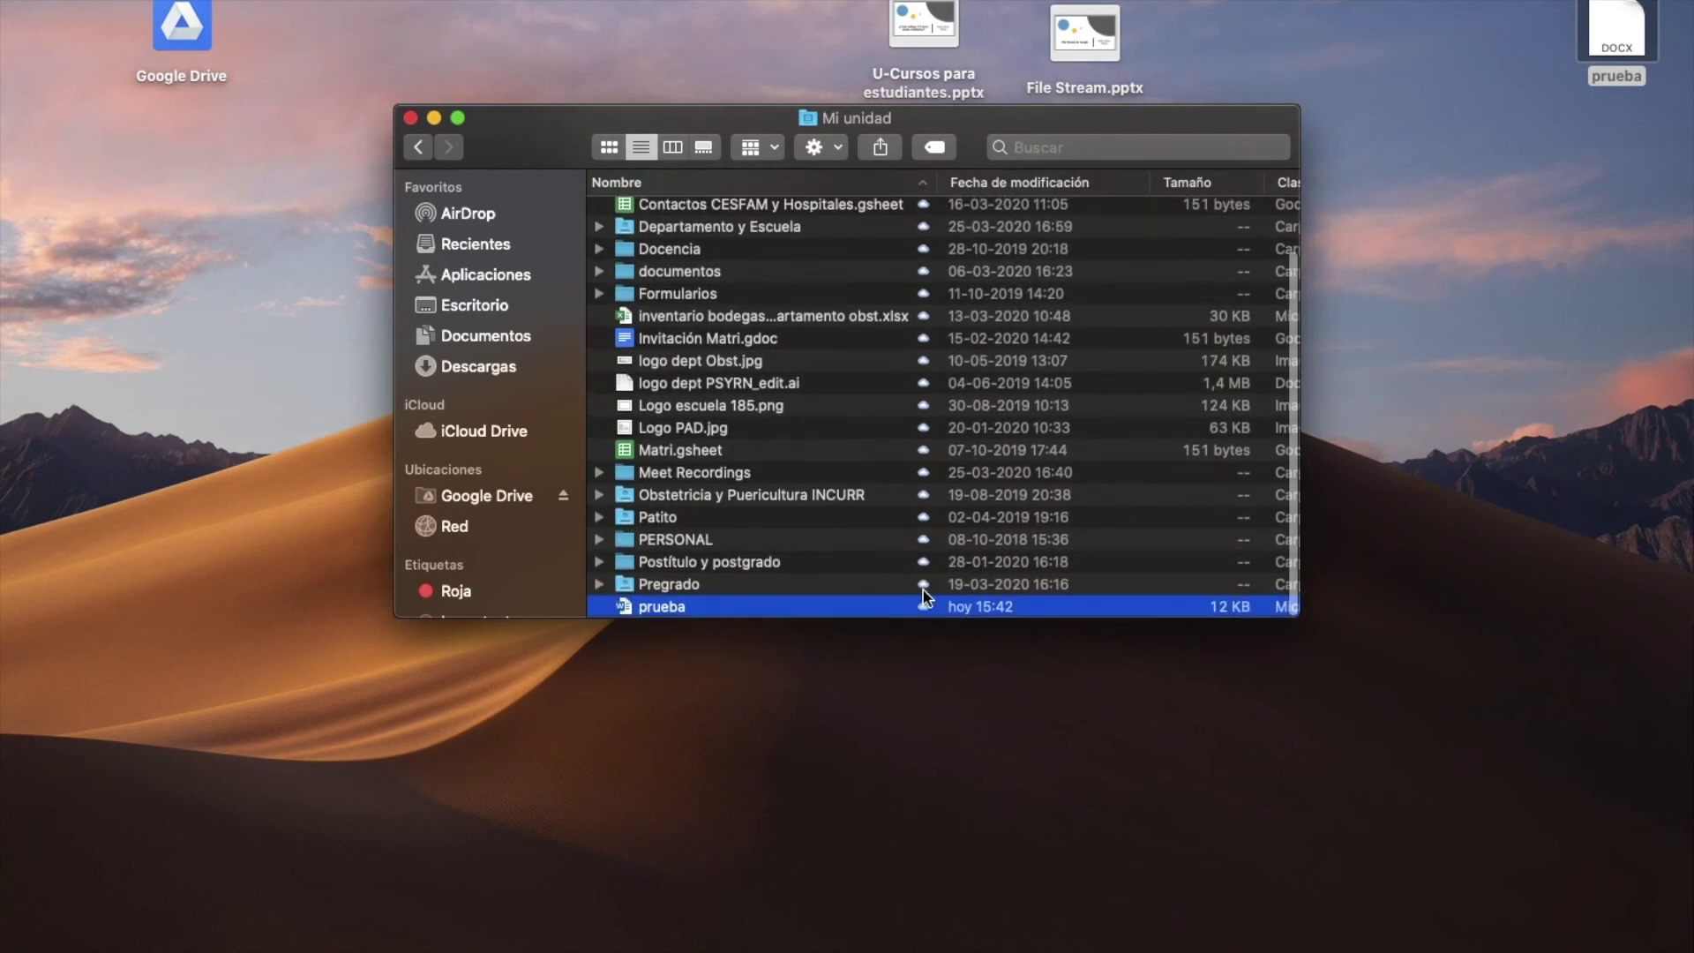
pyautogui.scroll(3, 920, 505)
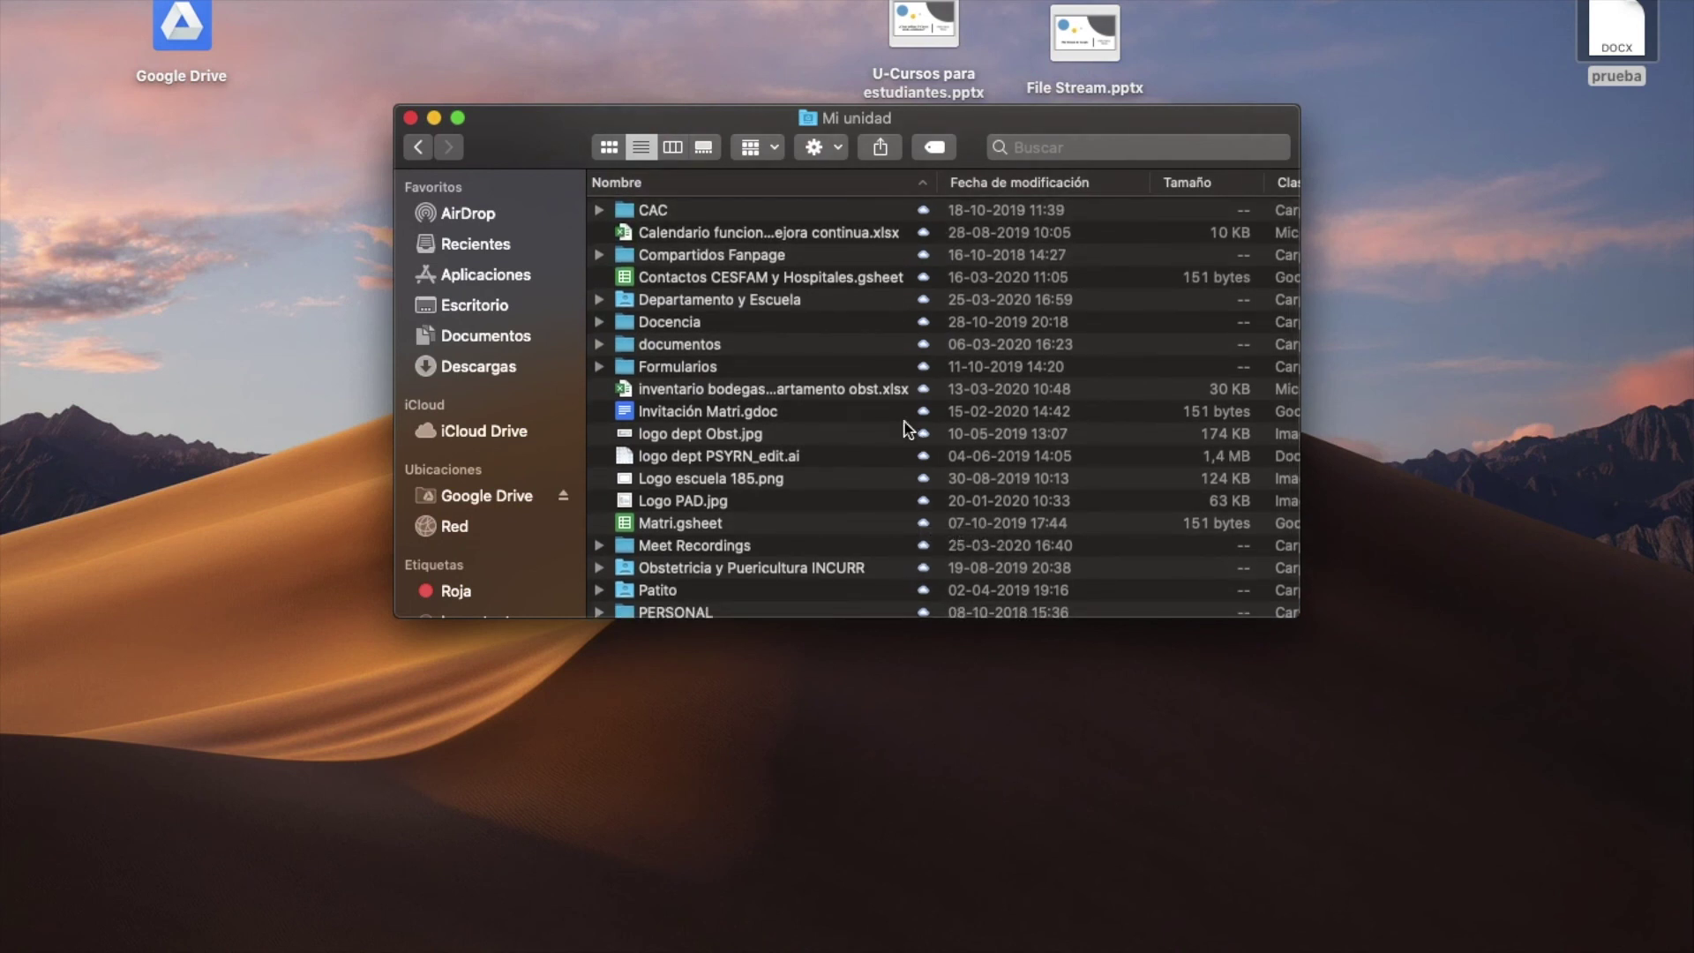
pyautogui.scroll(-3, 838, 424)
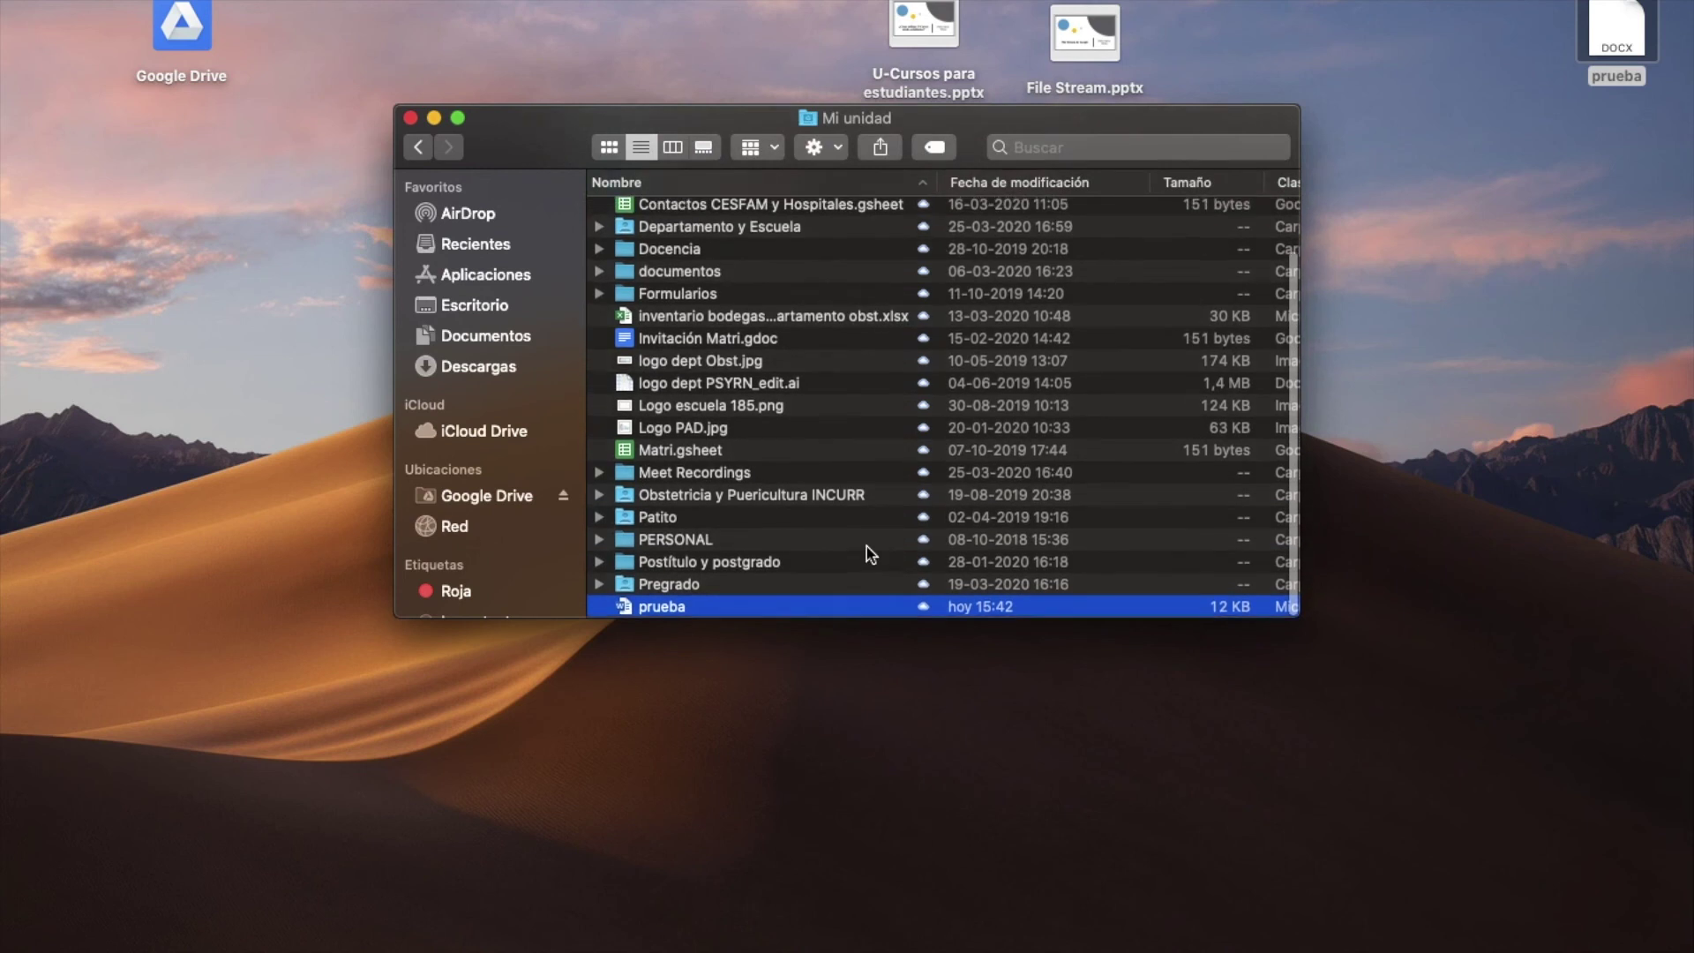
# Step: Set the prueba file in Mi unidad to Disponible sin conexión through File Stream de Drive
pyautogui.rightClick(691, 608)
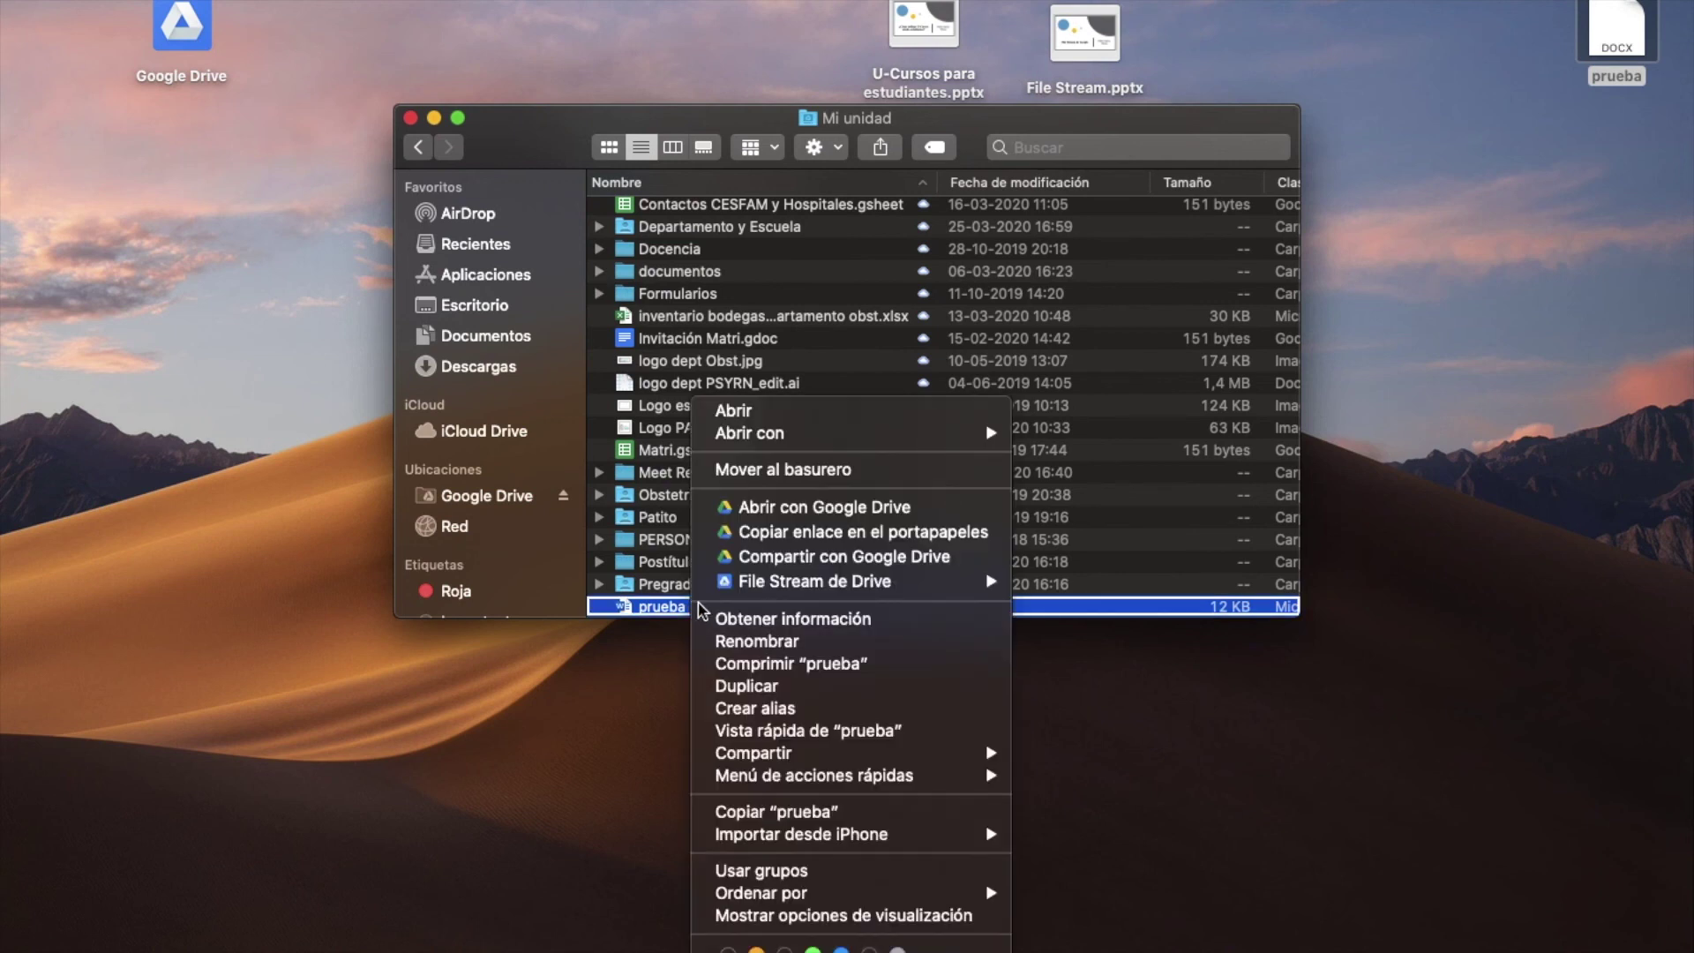
pyautogui.moveTo(779, 585)
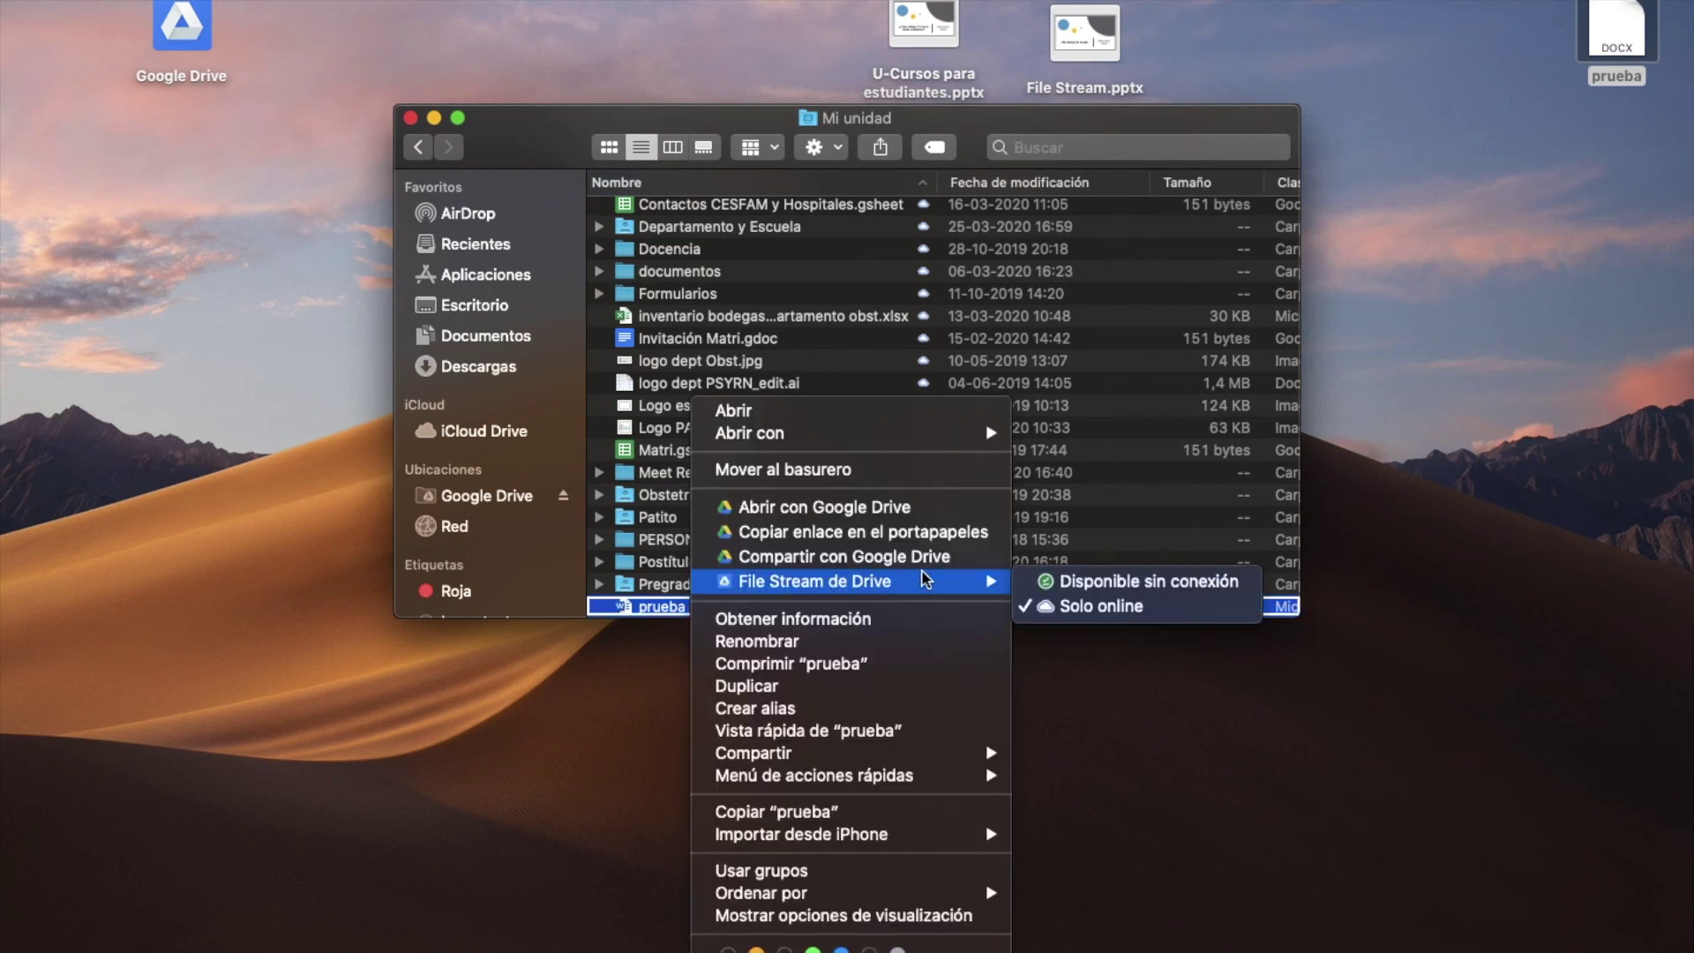
pyautogui.click(1108, 582)
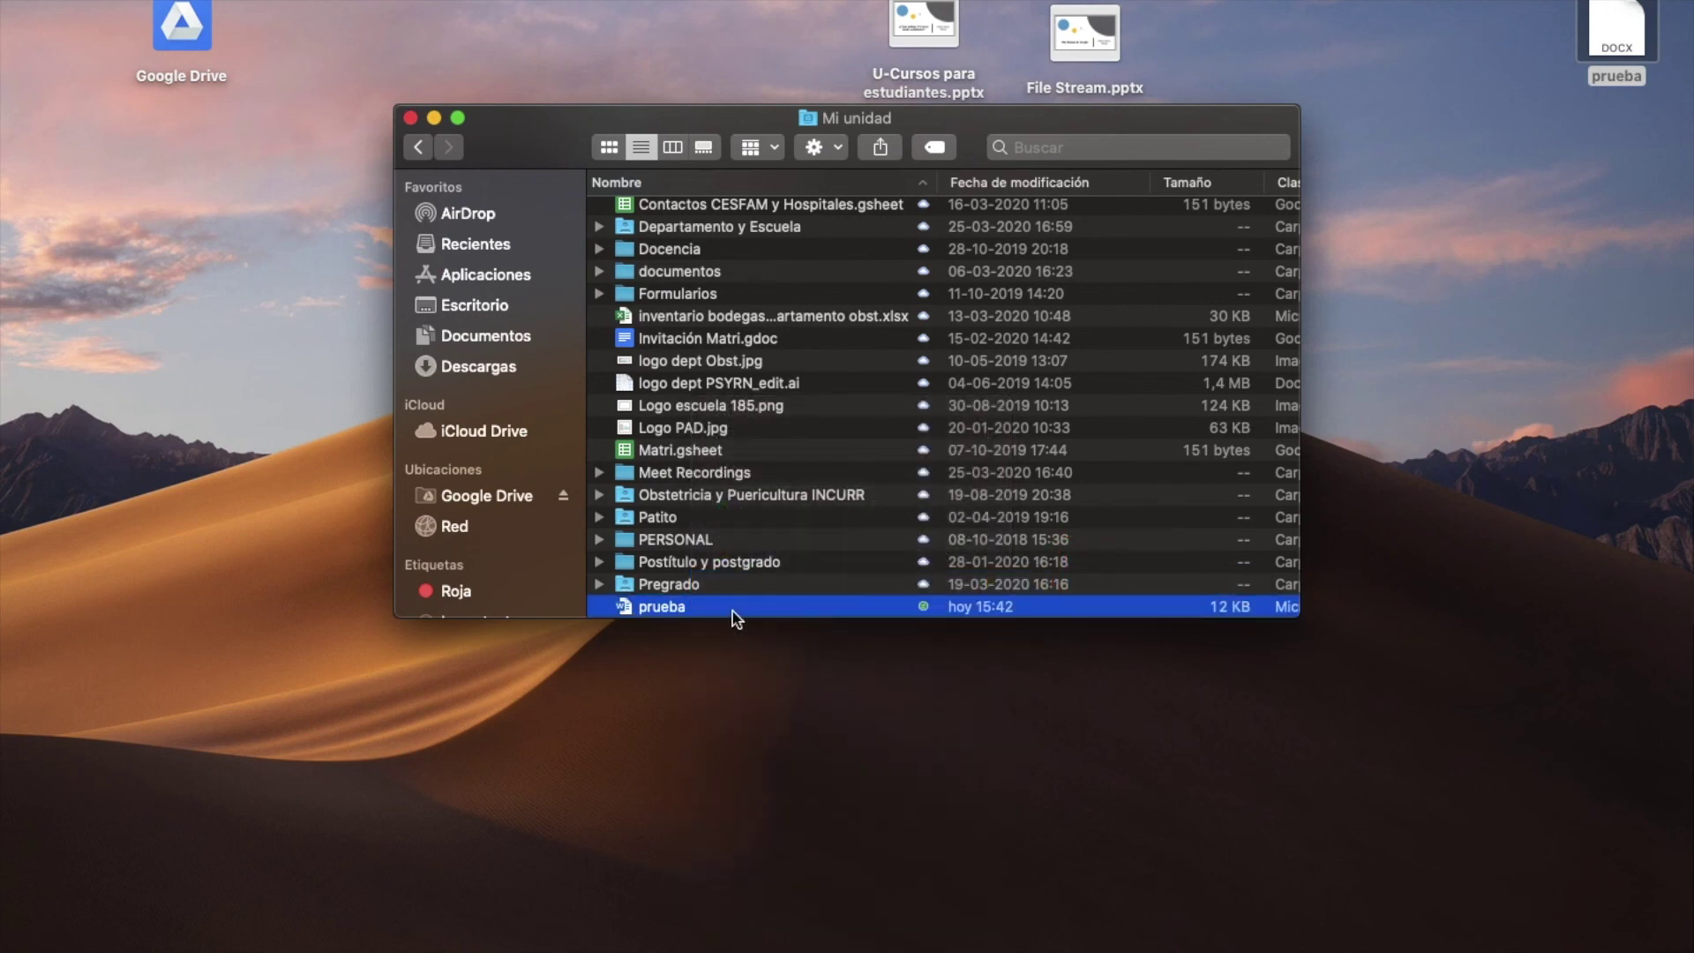
# Step: Add the line "djnsdjdnda" to the prueba document in Mi unidad, save and close it, and check its sync activity
pyautogui.doubleClick(763, 617)
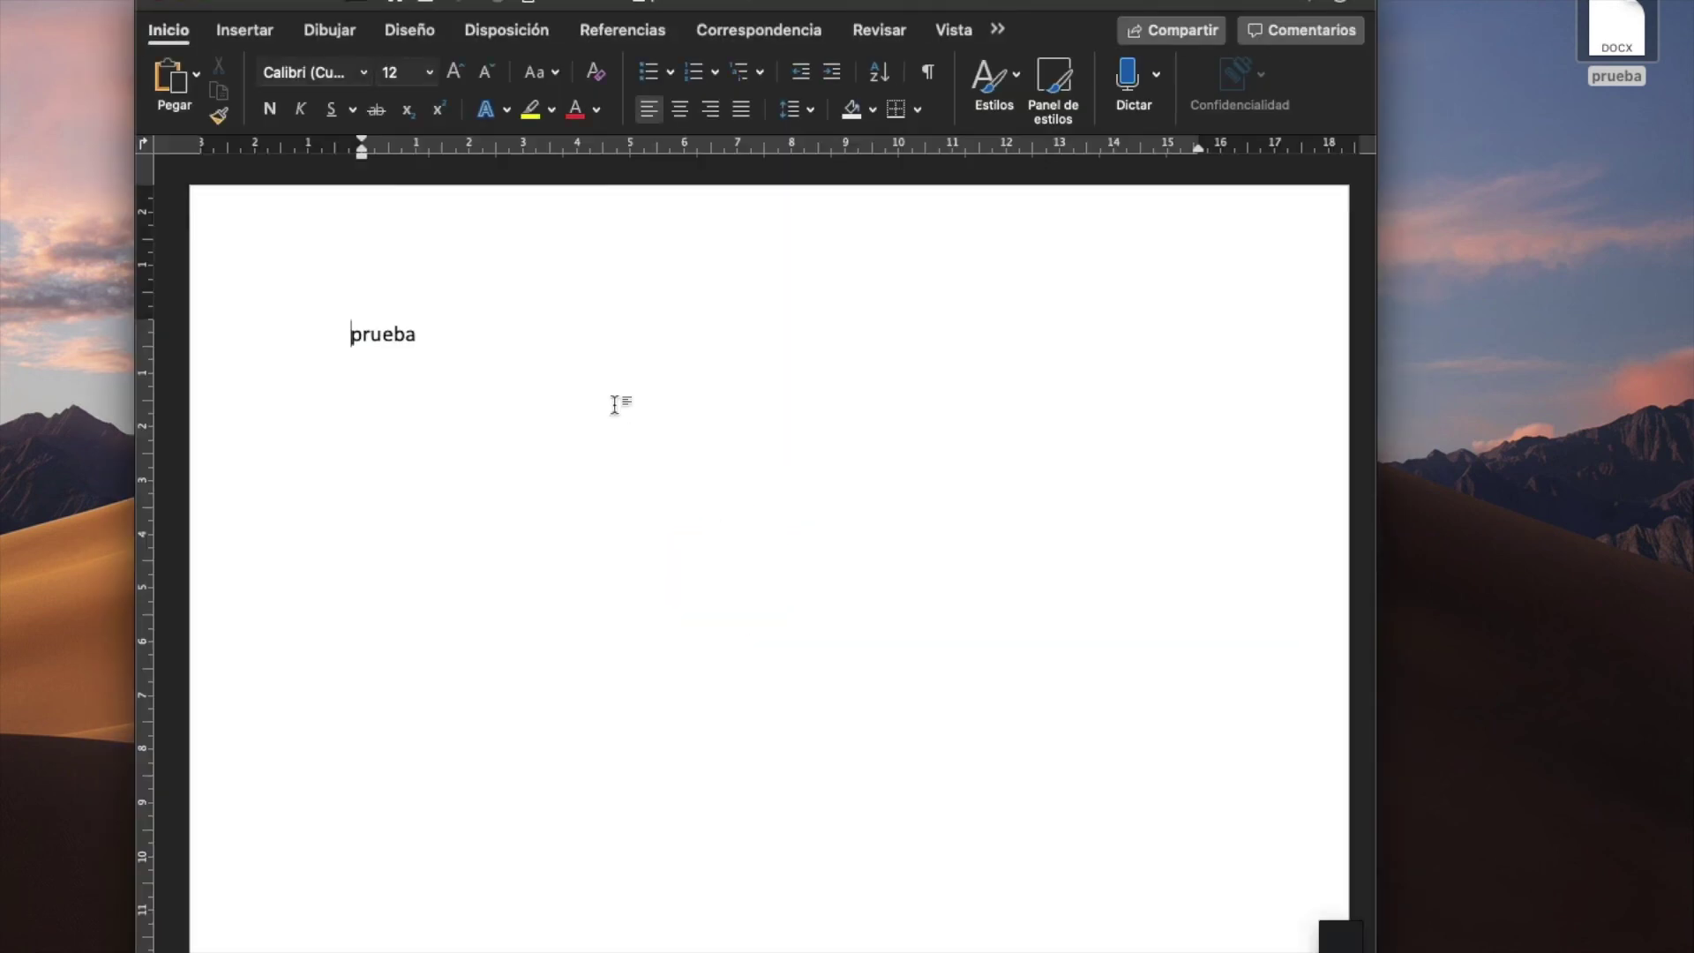
pyautogui.click(584, 372)
pyautogui.press('Return')
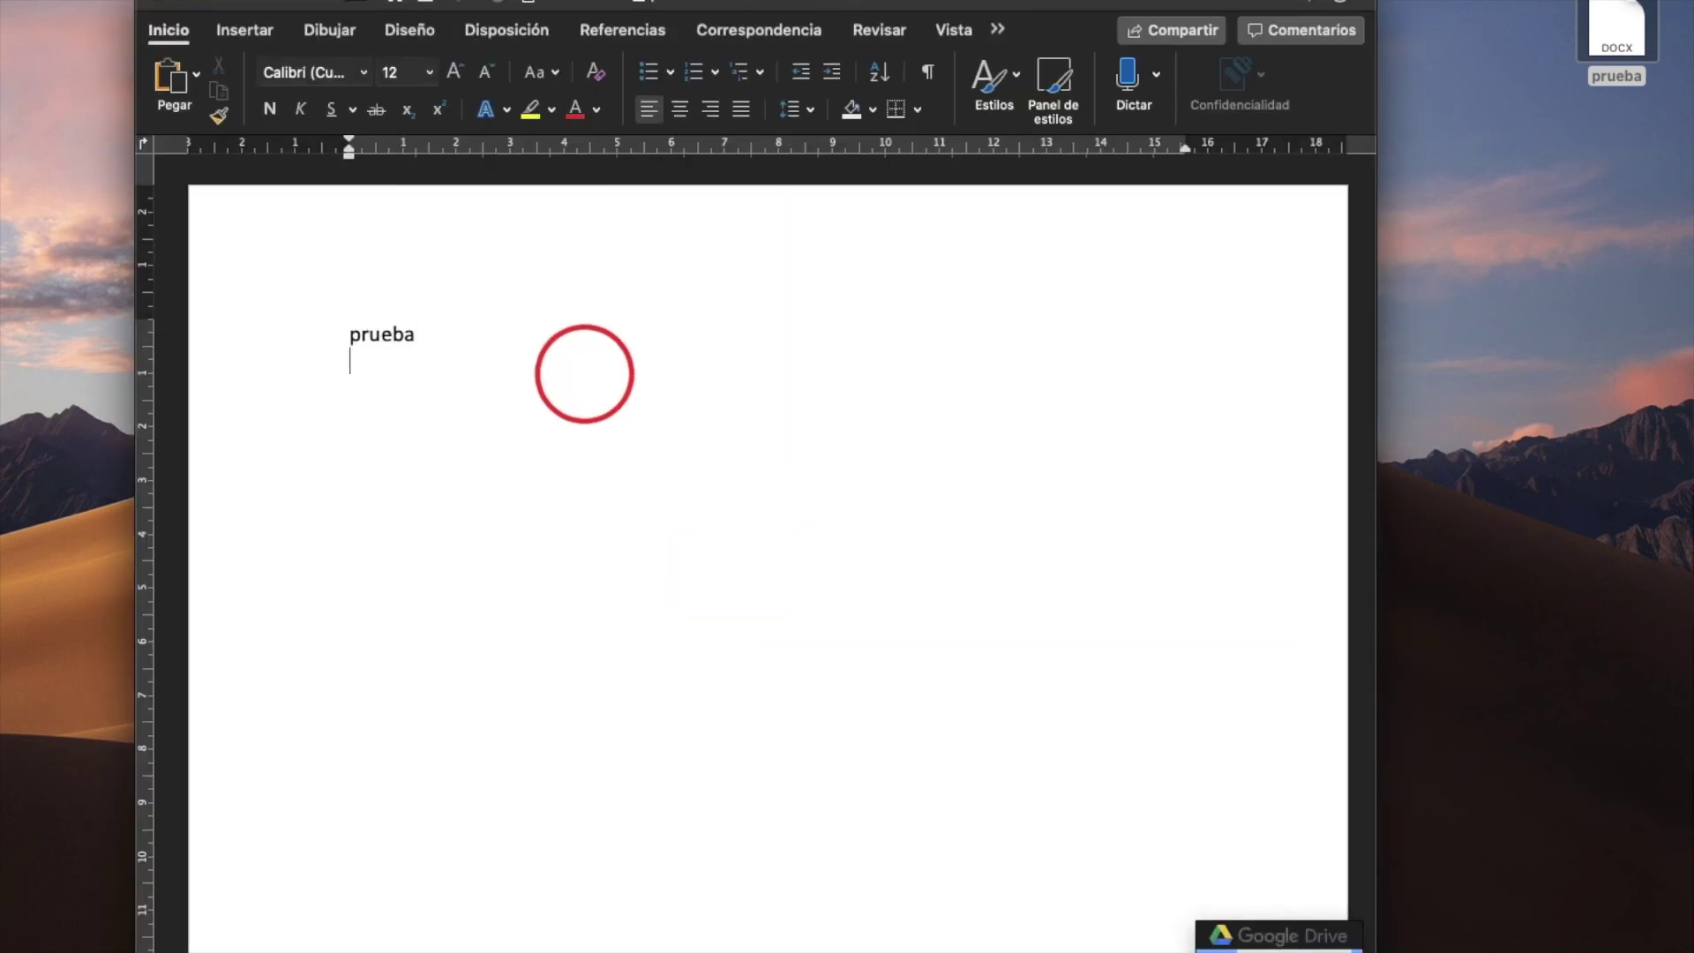
pyautogui.write('djnsdjdnda')
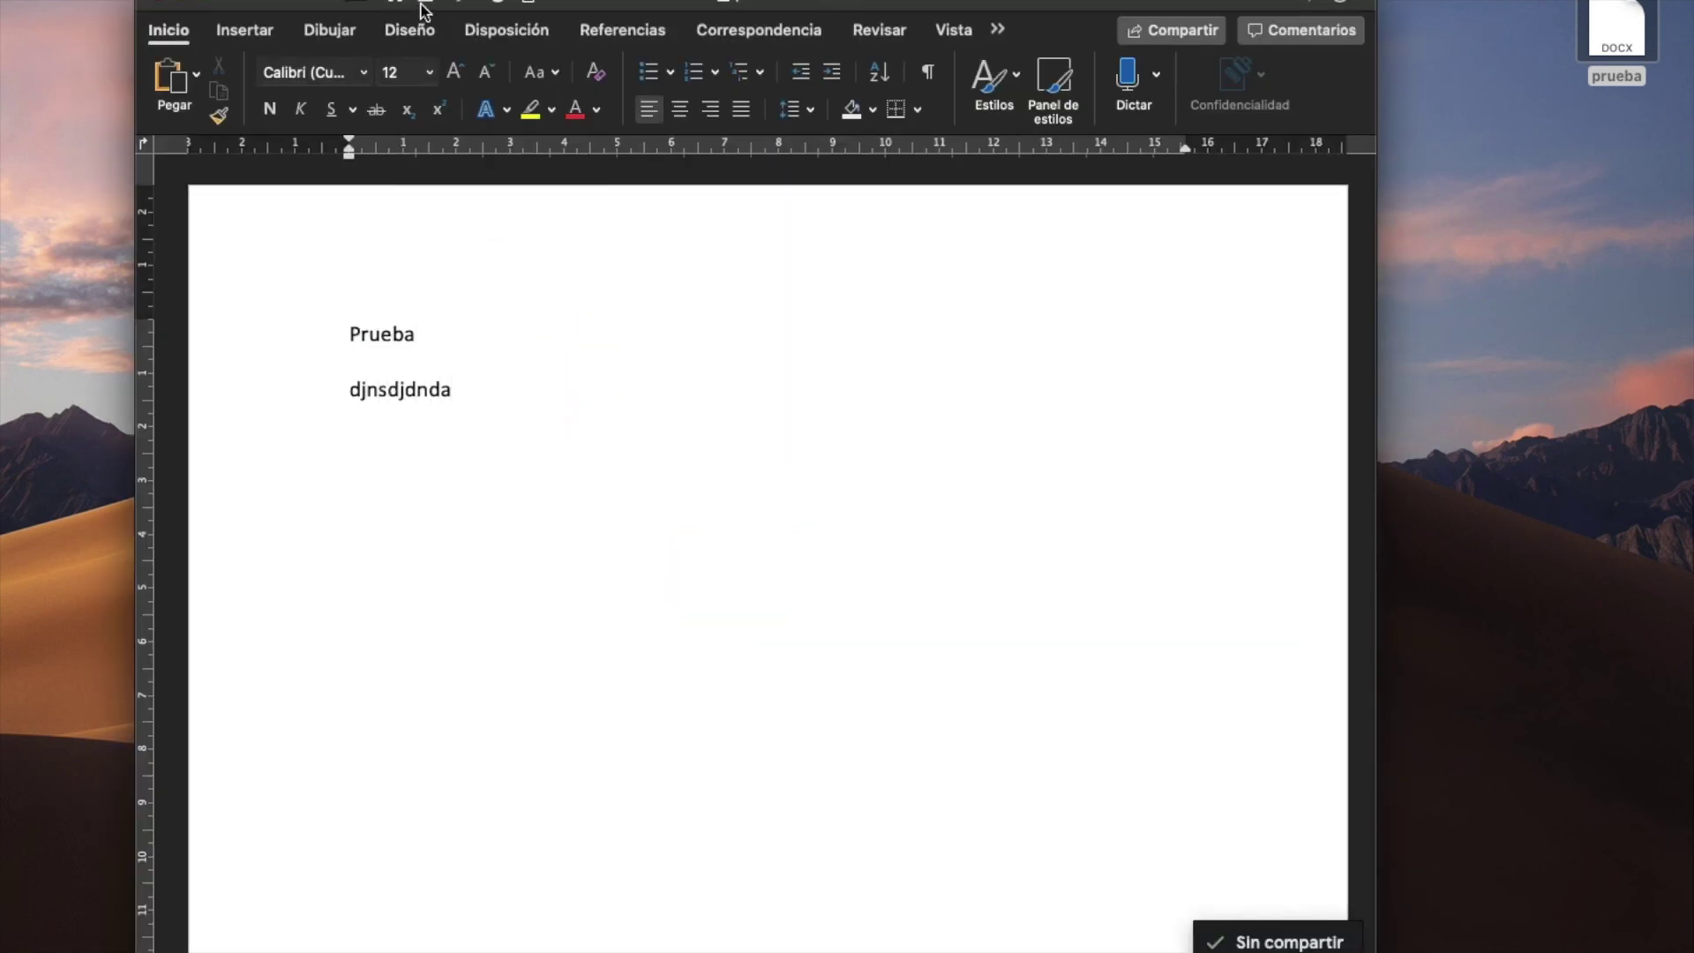
pyautogui.click(159, 4)
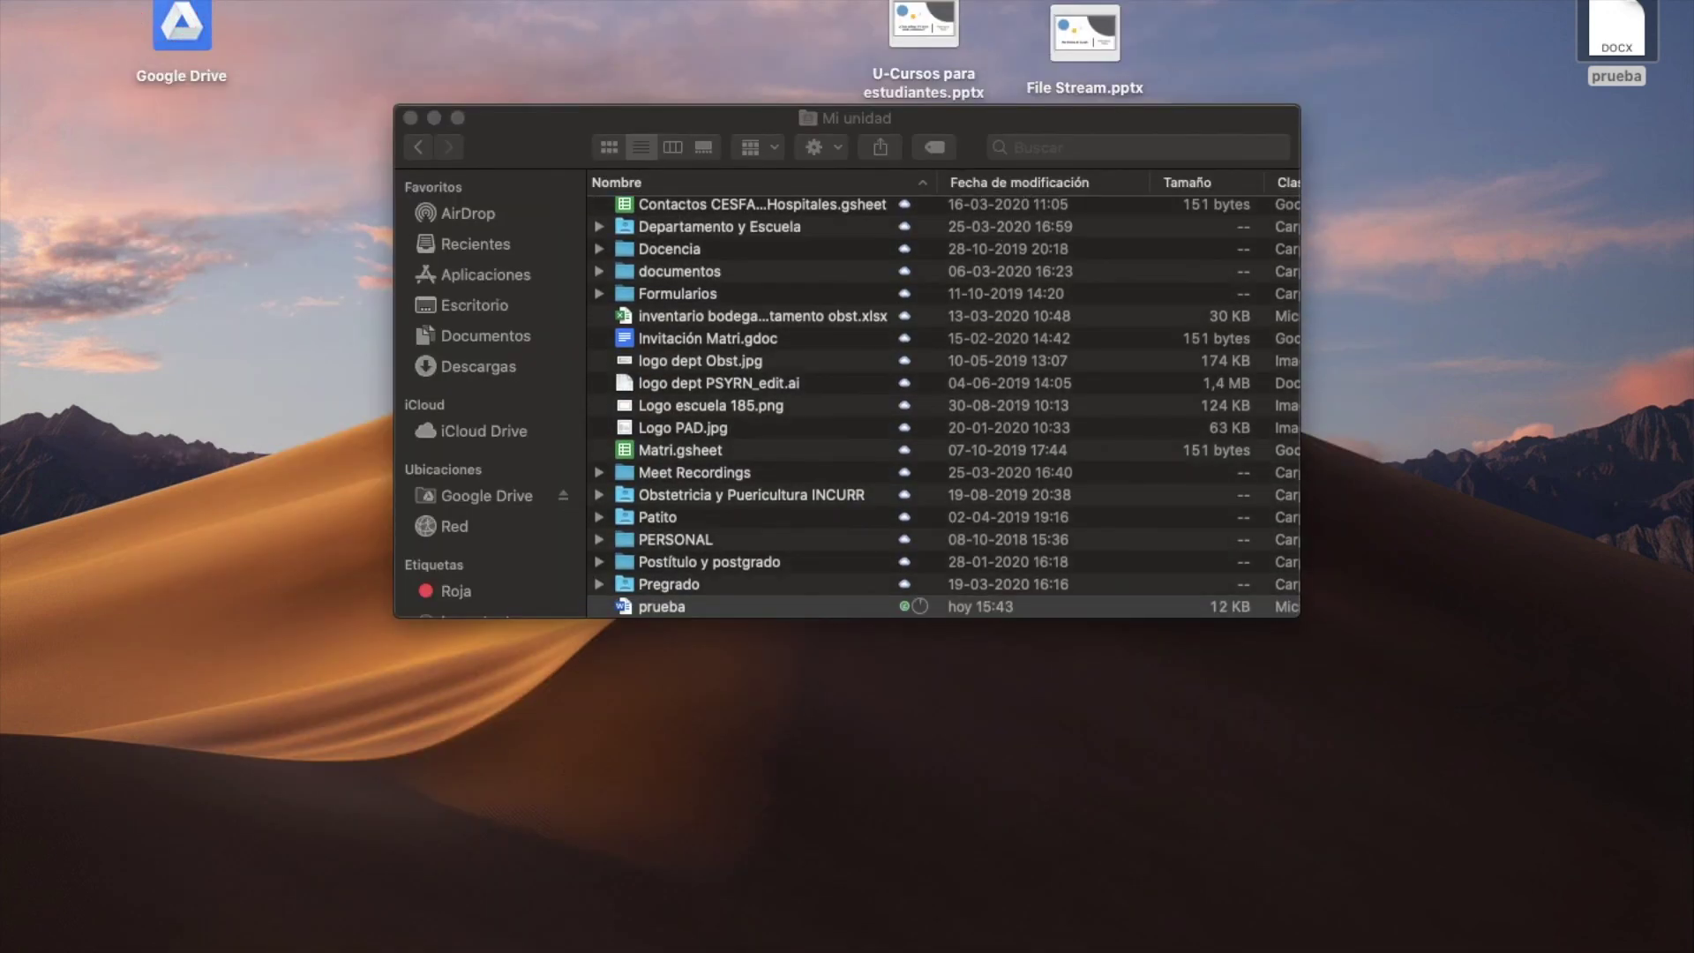
pyautogui.click(1096, 2)
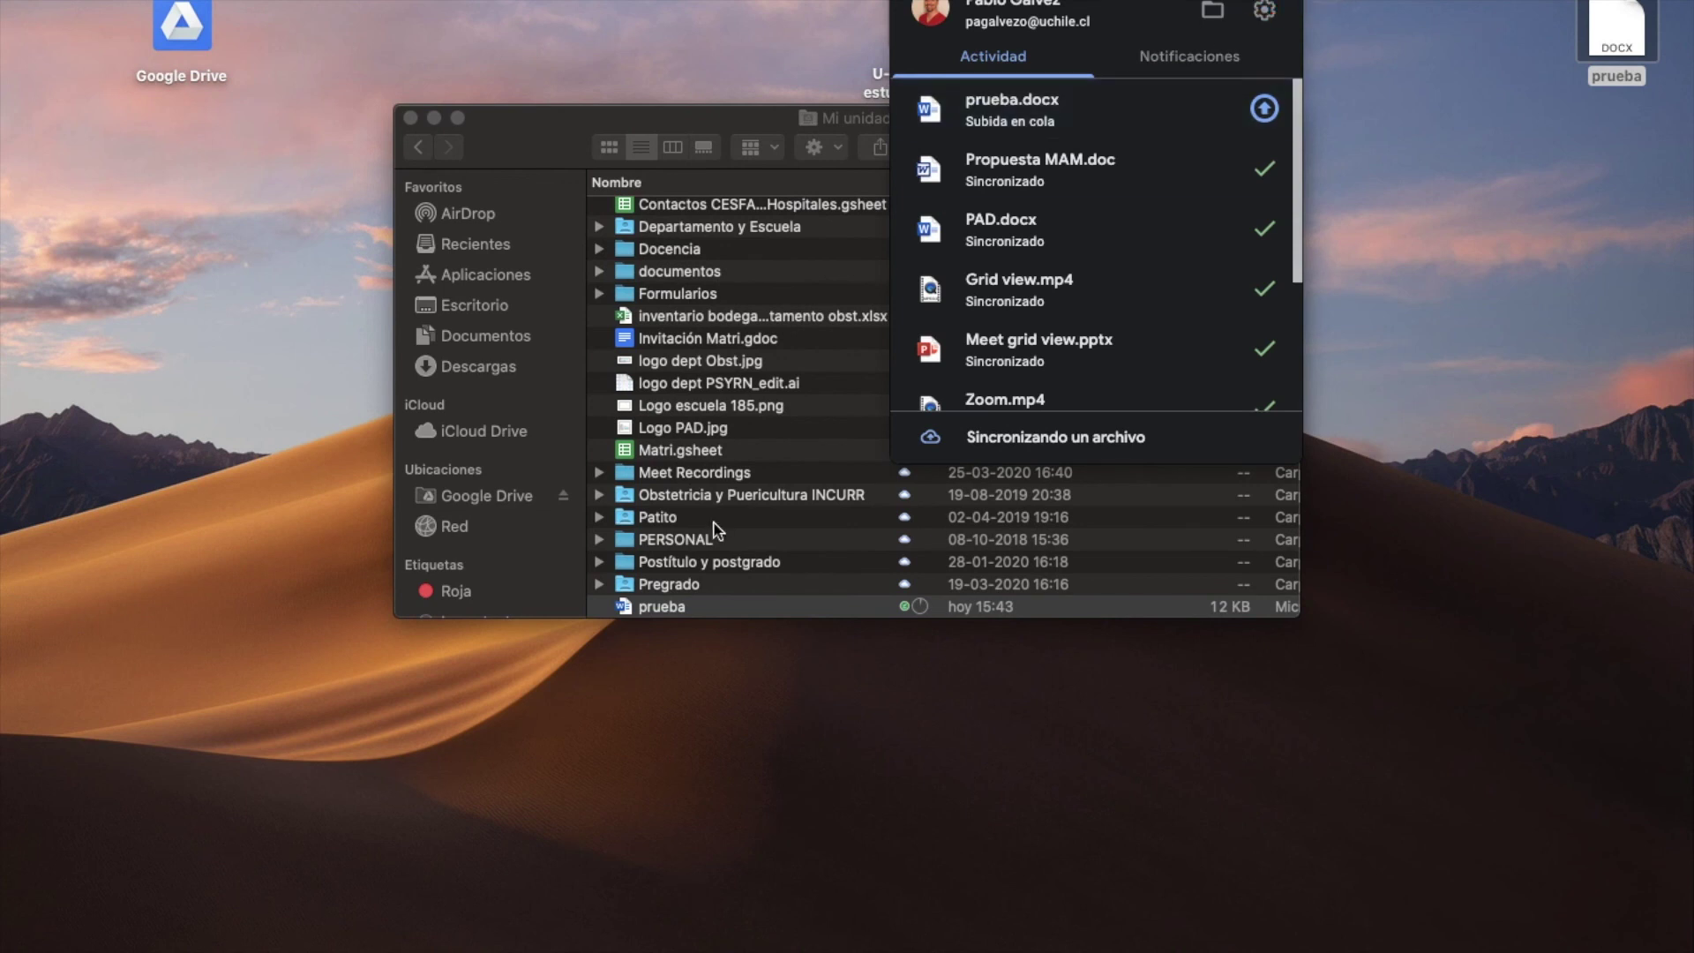
pyautogui.click(702, 609)
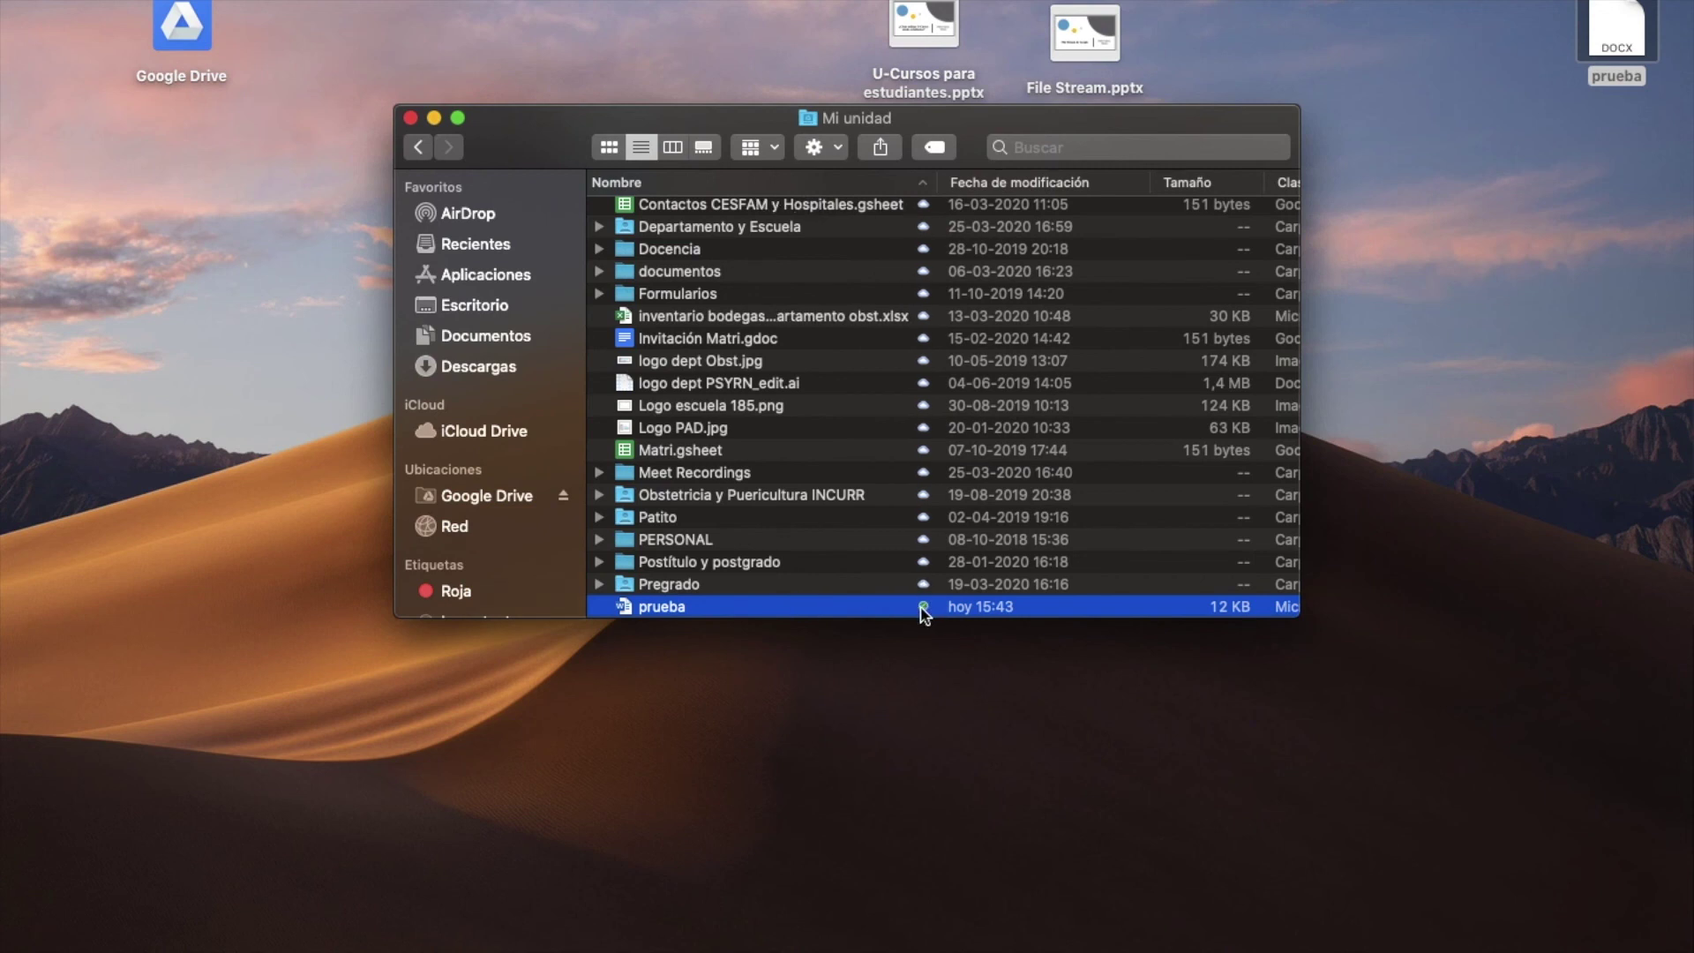
# Step: View the File Stream de Drive availability options for the Docencia folder and dismiss them without changing the setting
pyautogui.rightClick(674, 253)
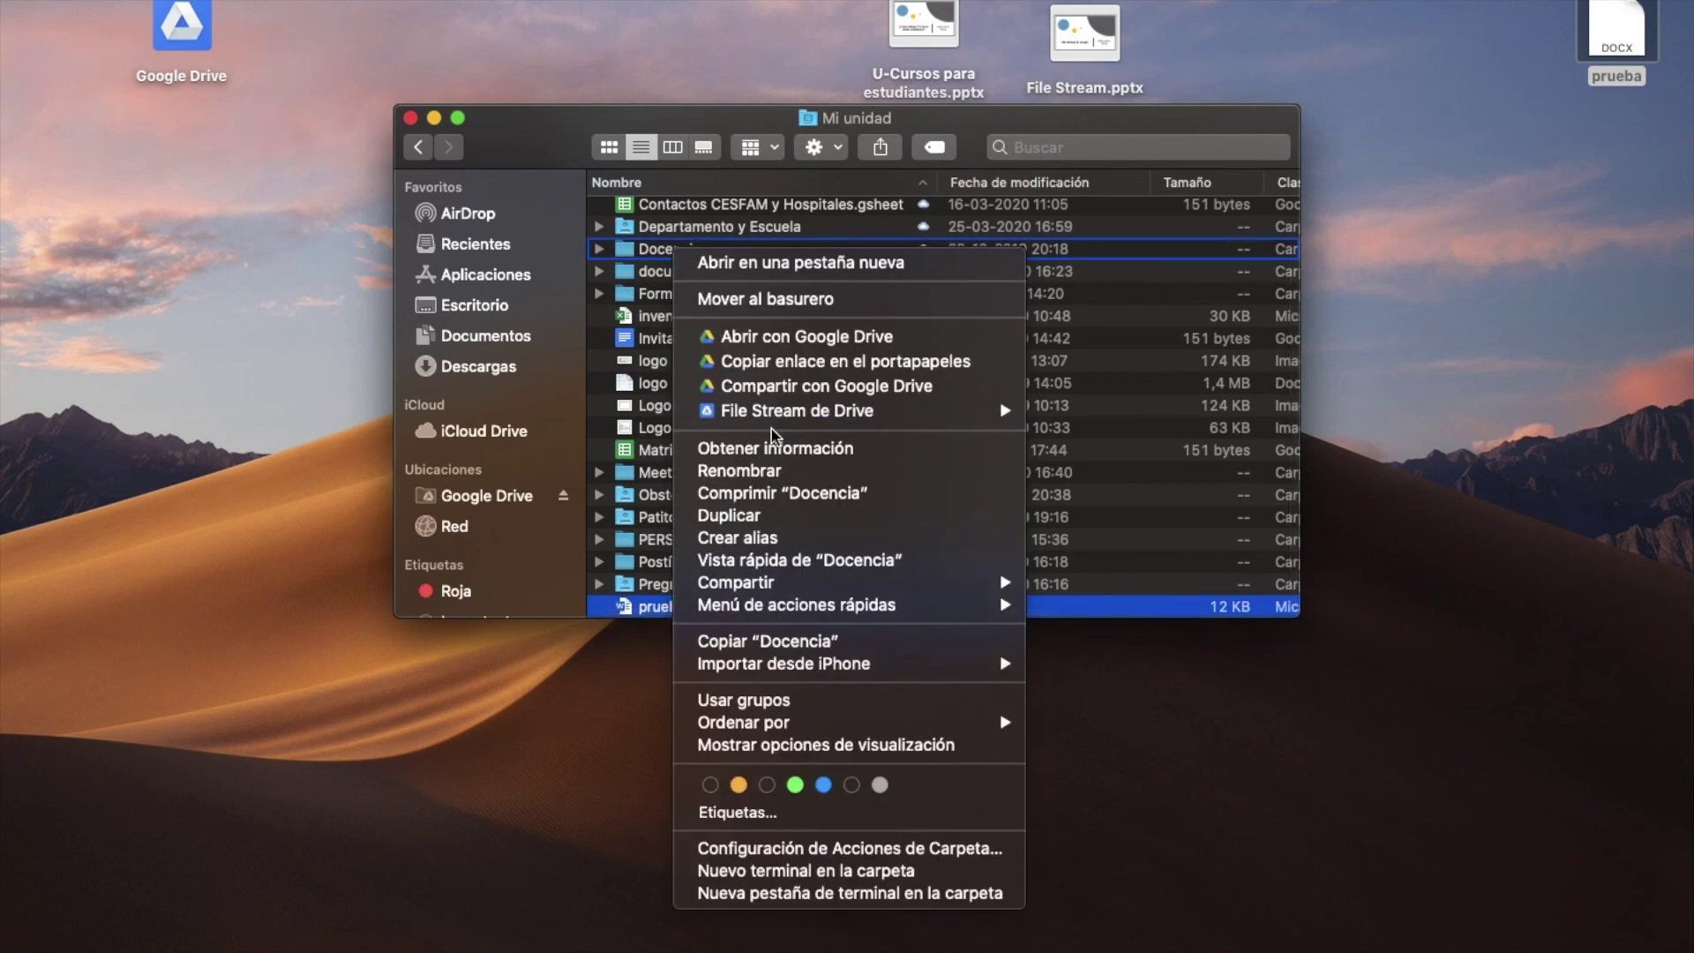
pyautogui.moveTo(799, 413)
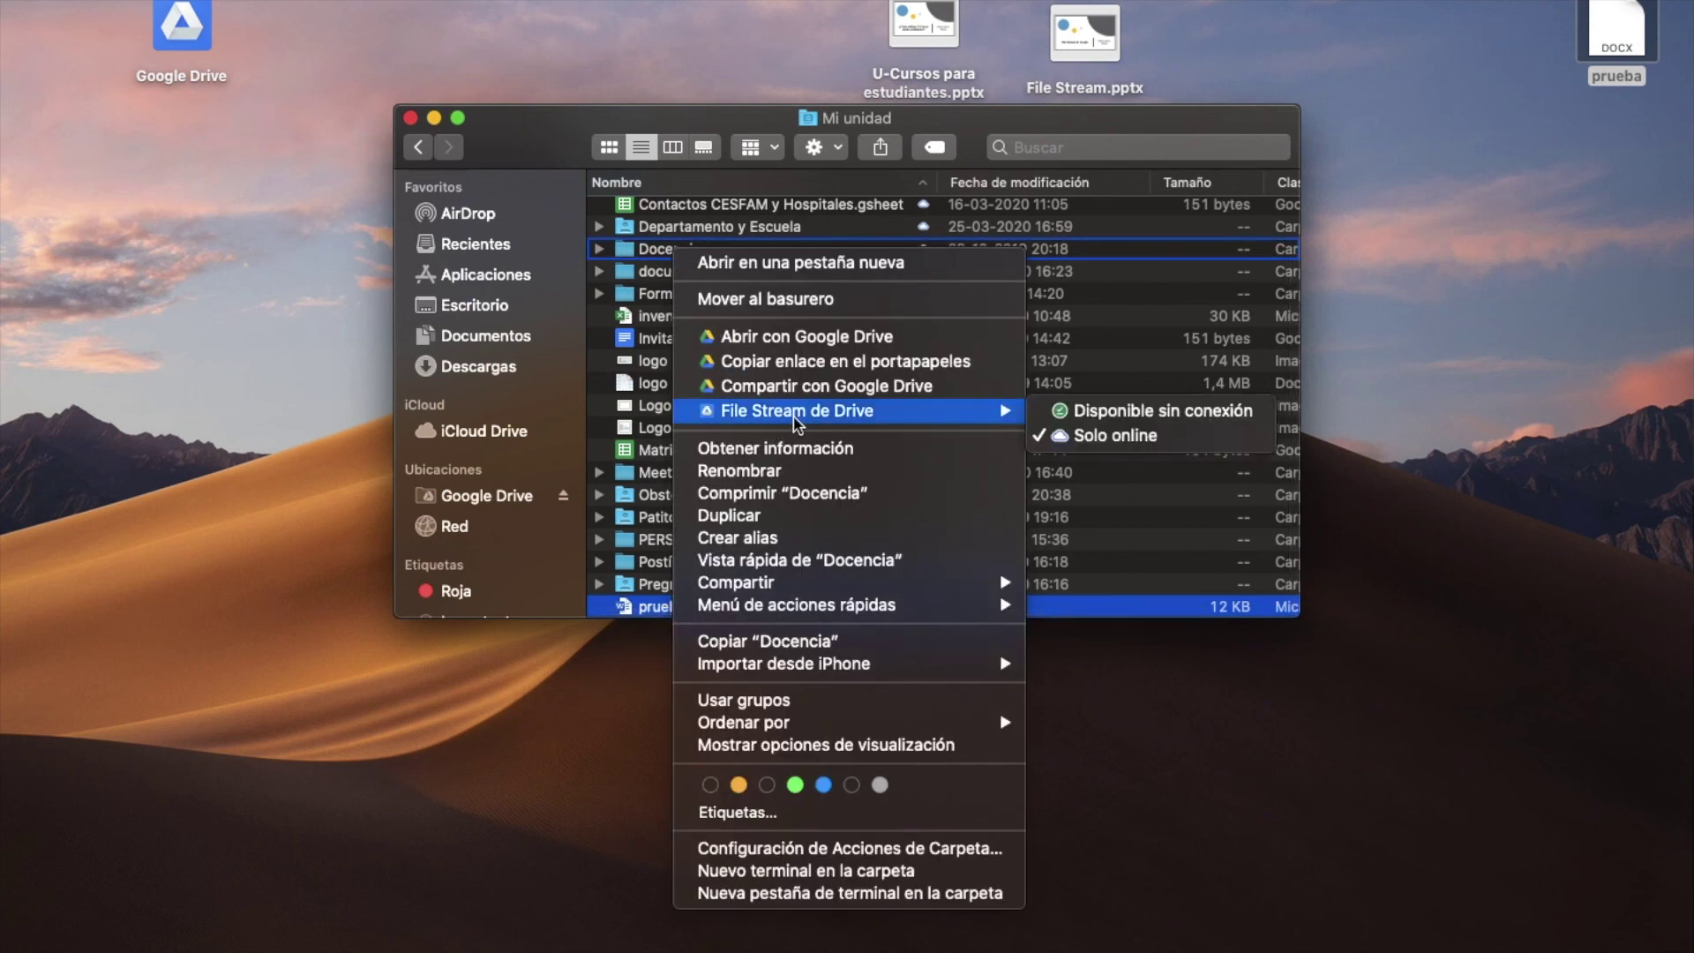
pyautogui.click(1115, 412)
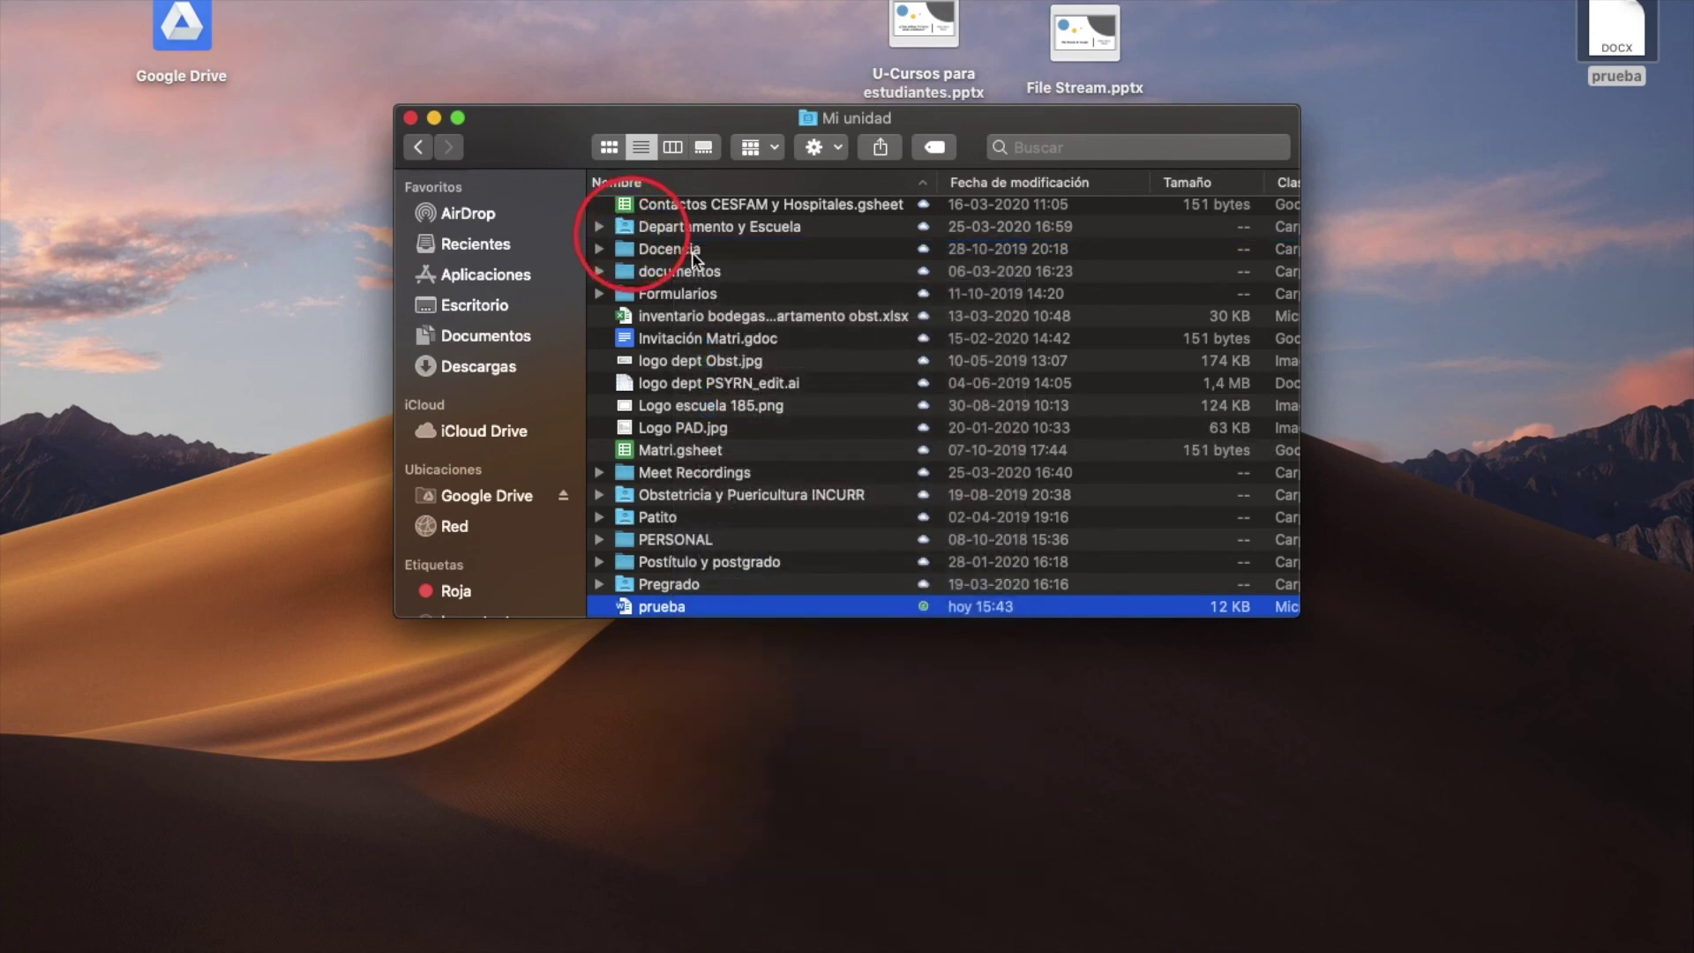